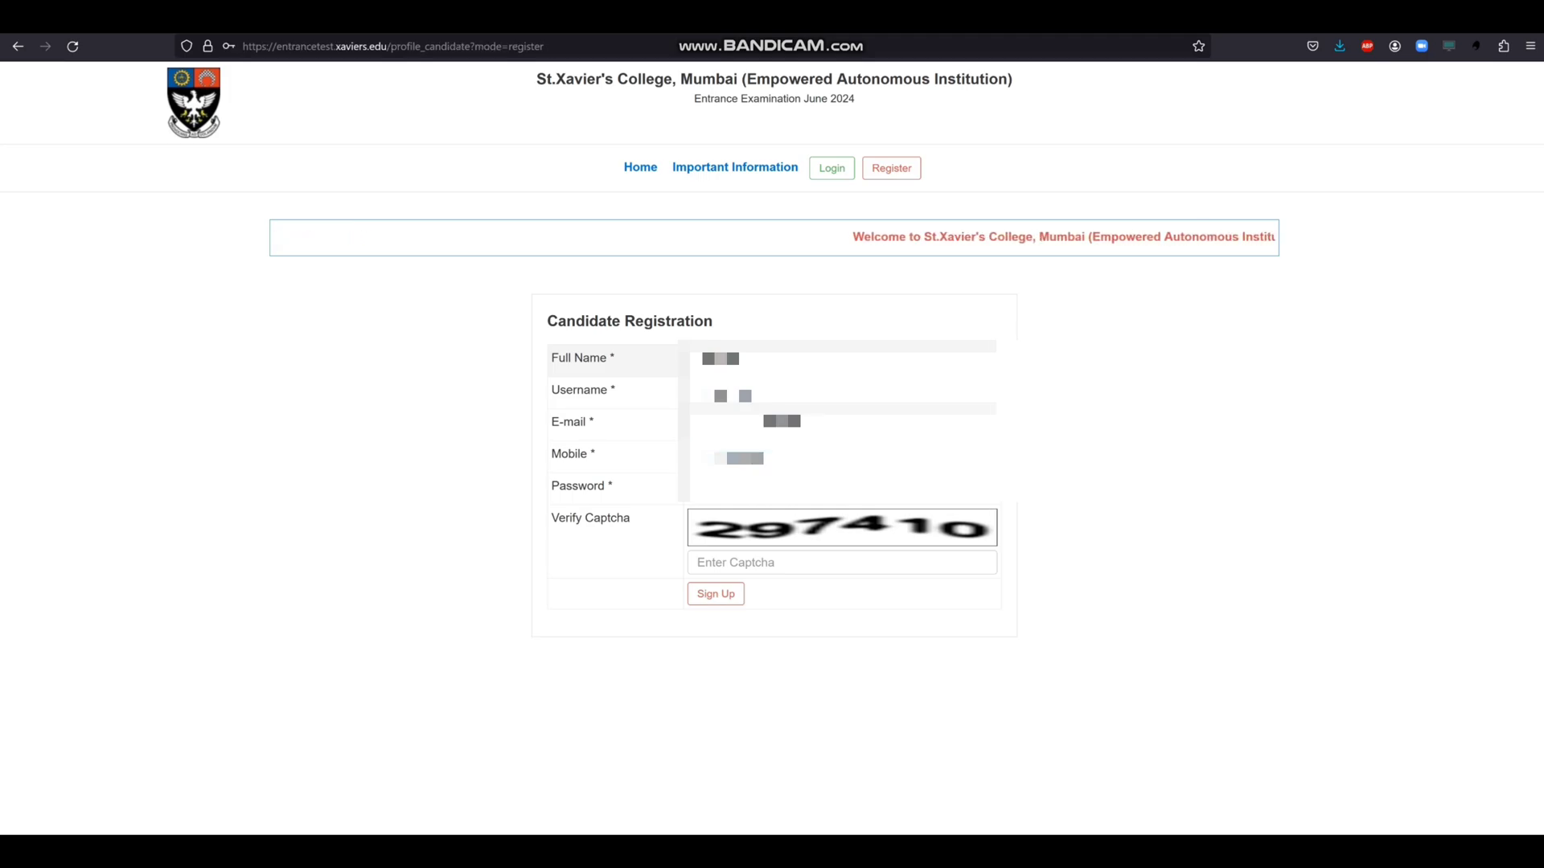
# Enter the captcha and submit the candidate registration
pyautogui.click(841, 563)
pyautogui.write('29')
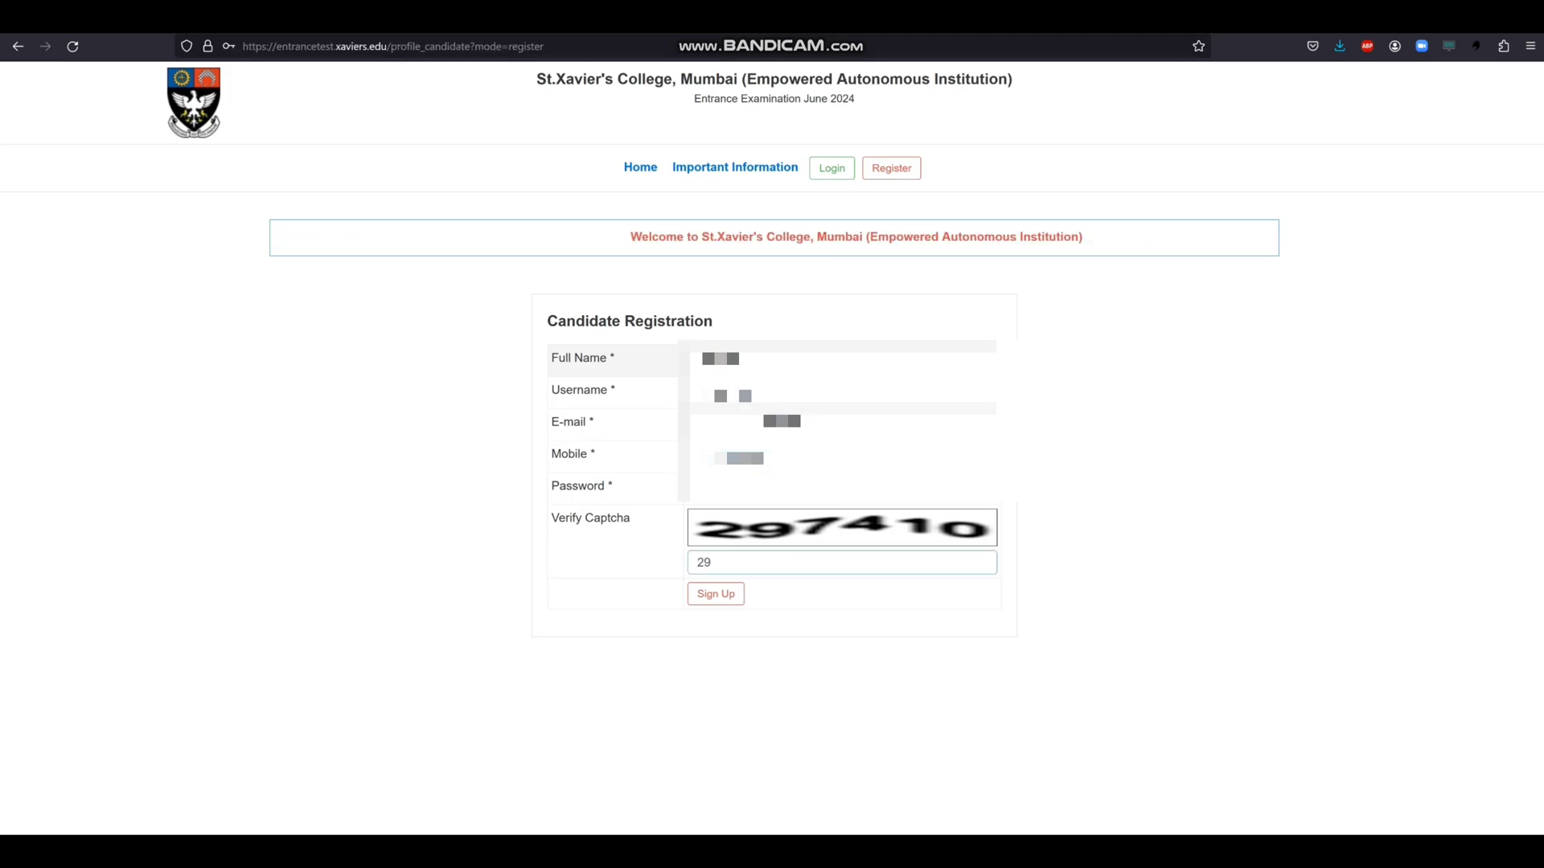
pyautogui.write('7410')
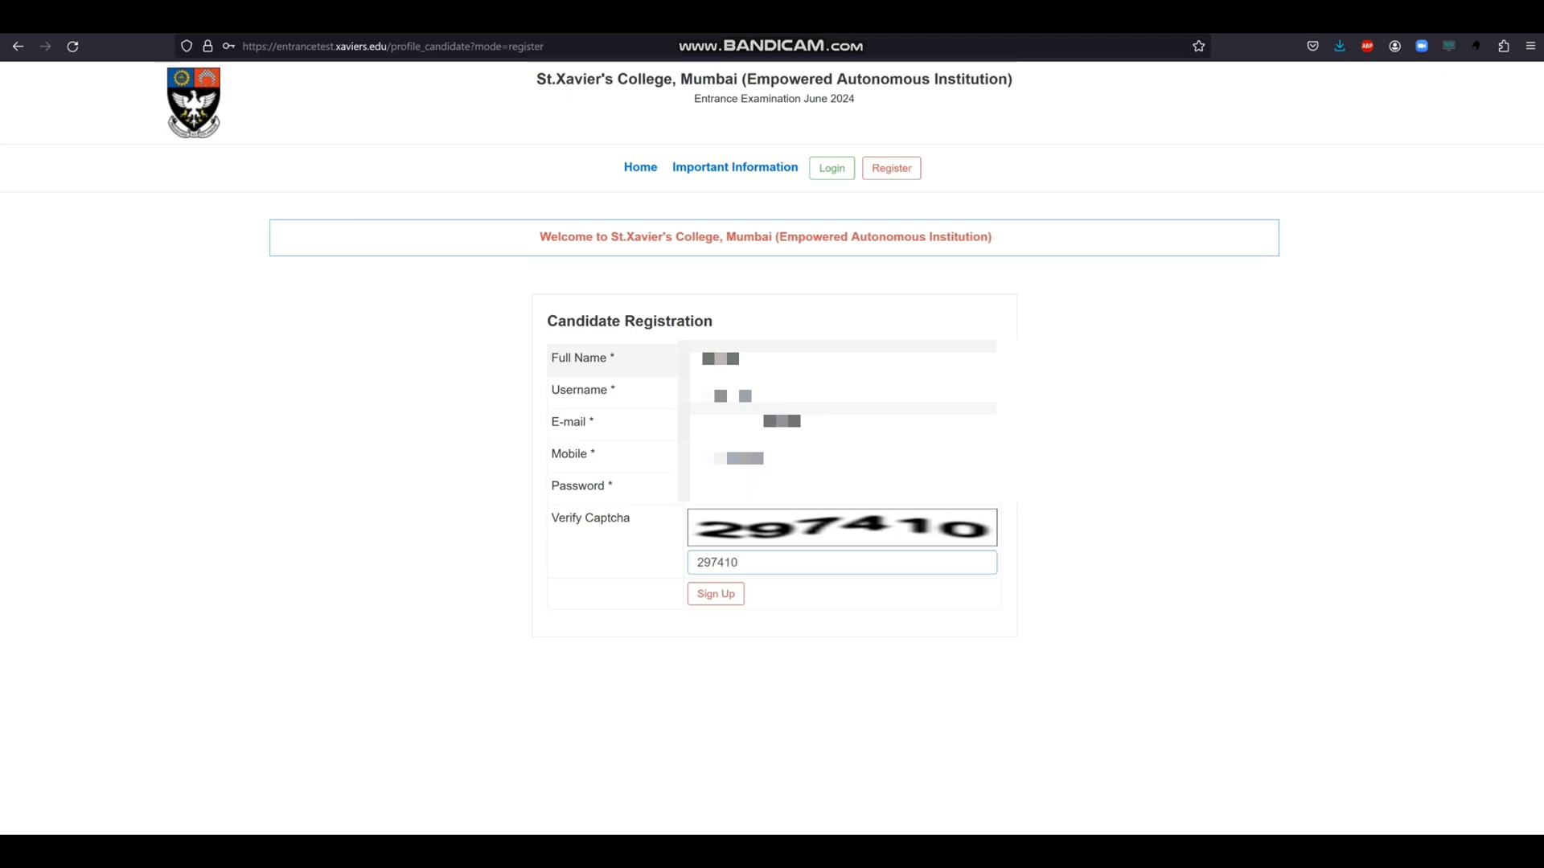
pyautogui.click(716, 593)
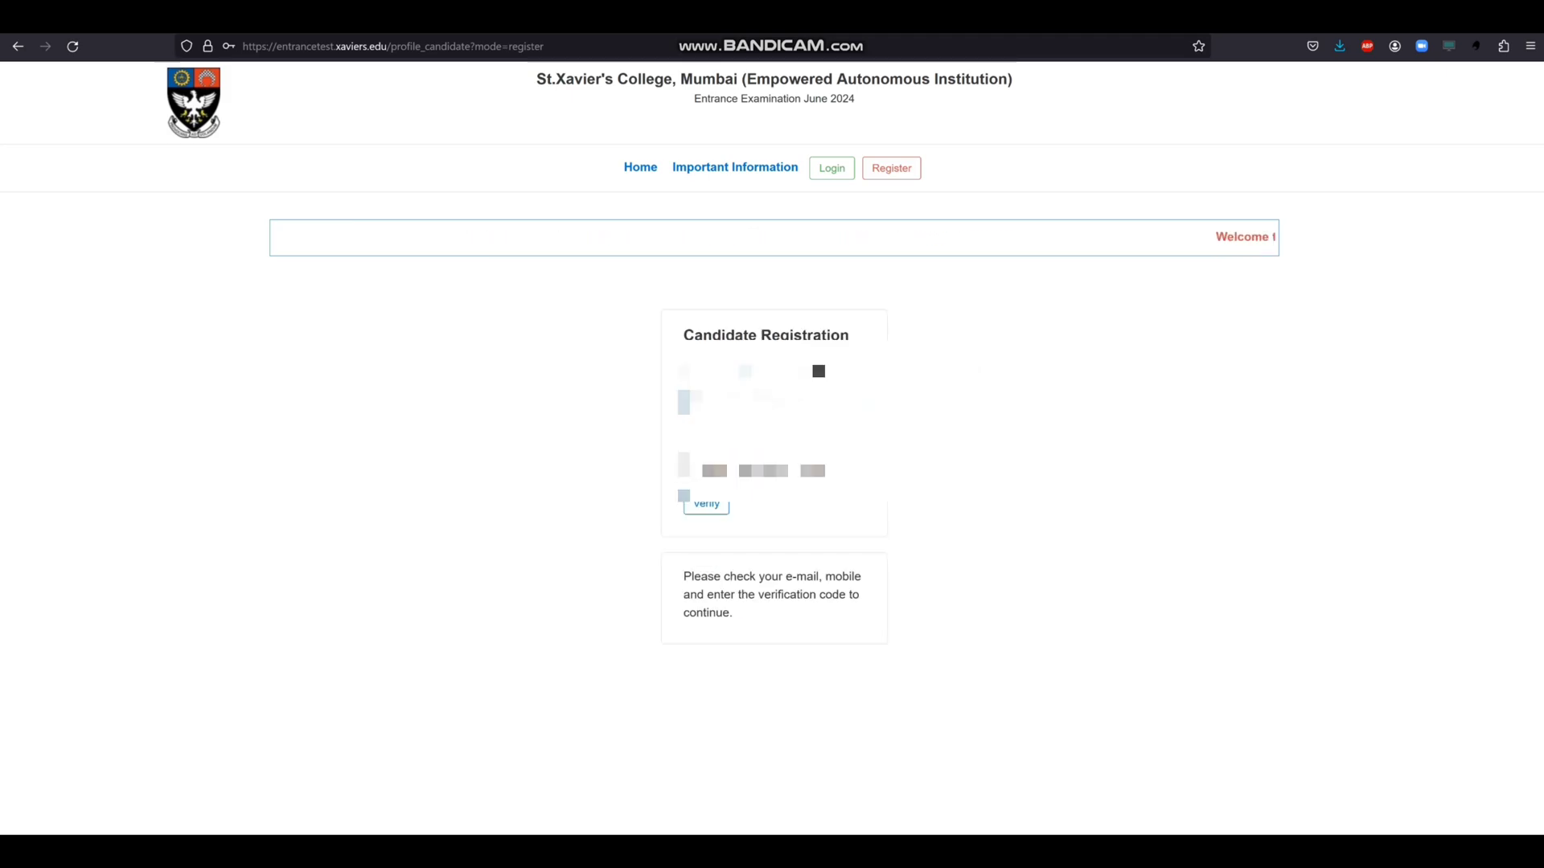
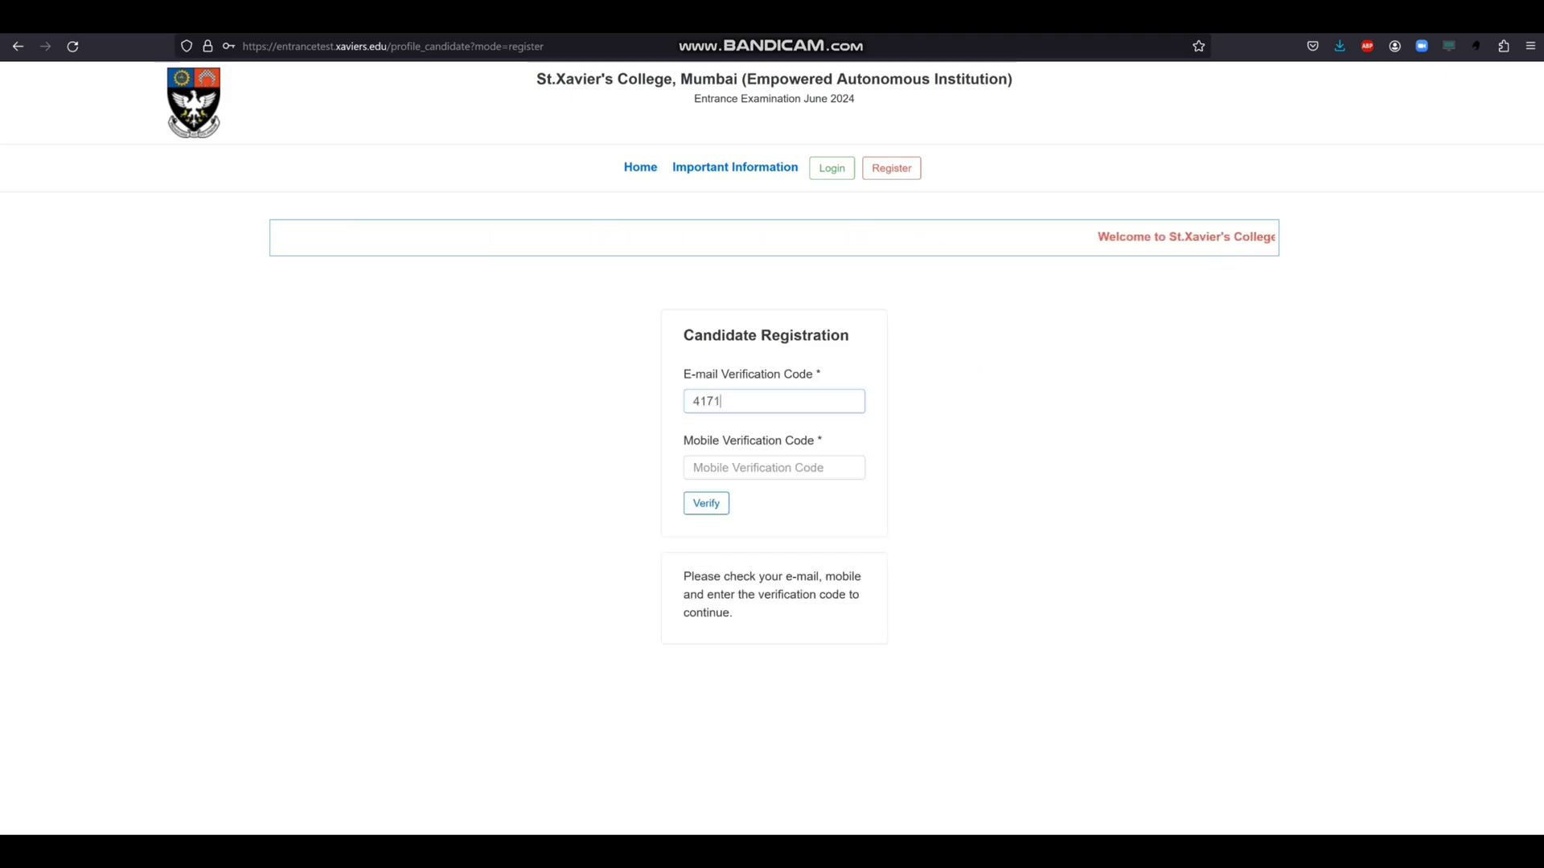
# Enter the e-mail and mobile verification codes and verify the registration
pyautogui.press('Tab')
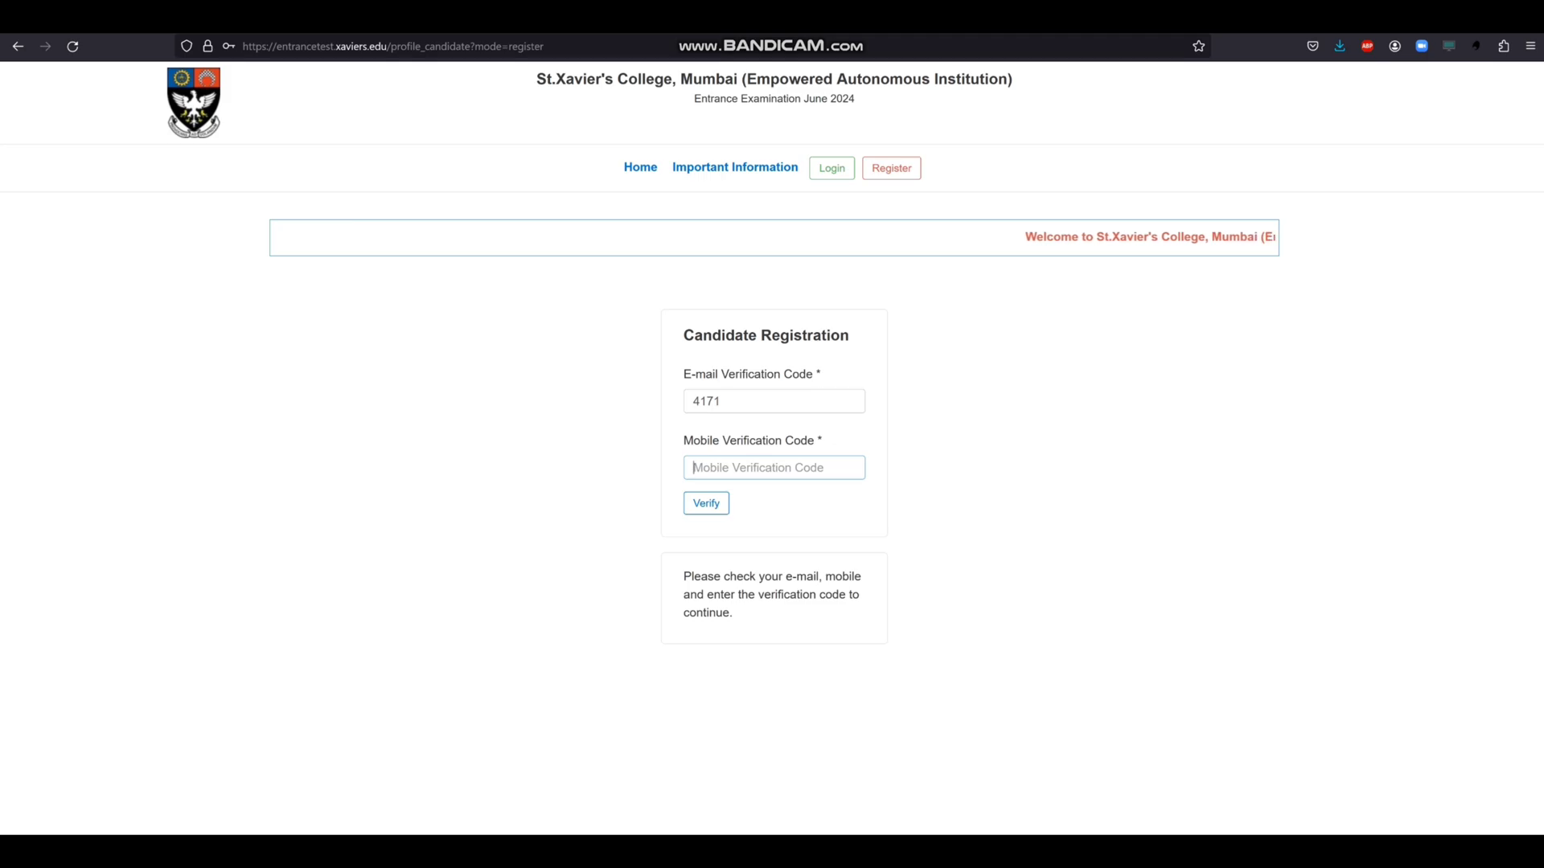
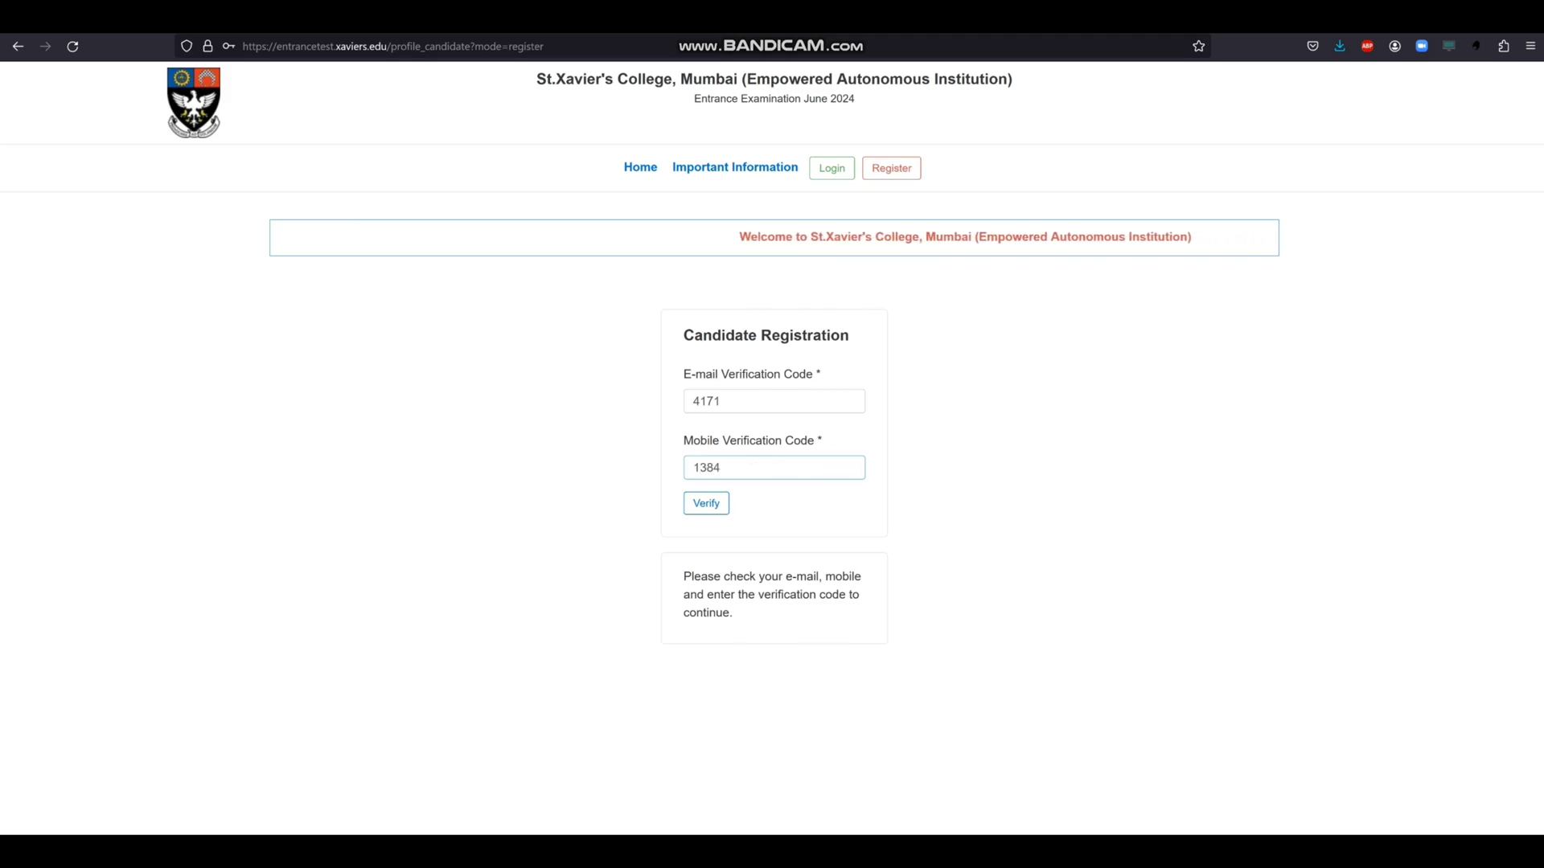
pyautogui.press('Return')
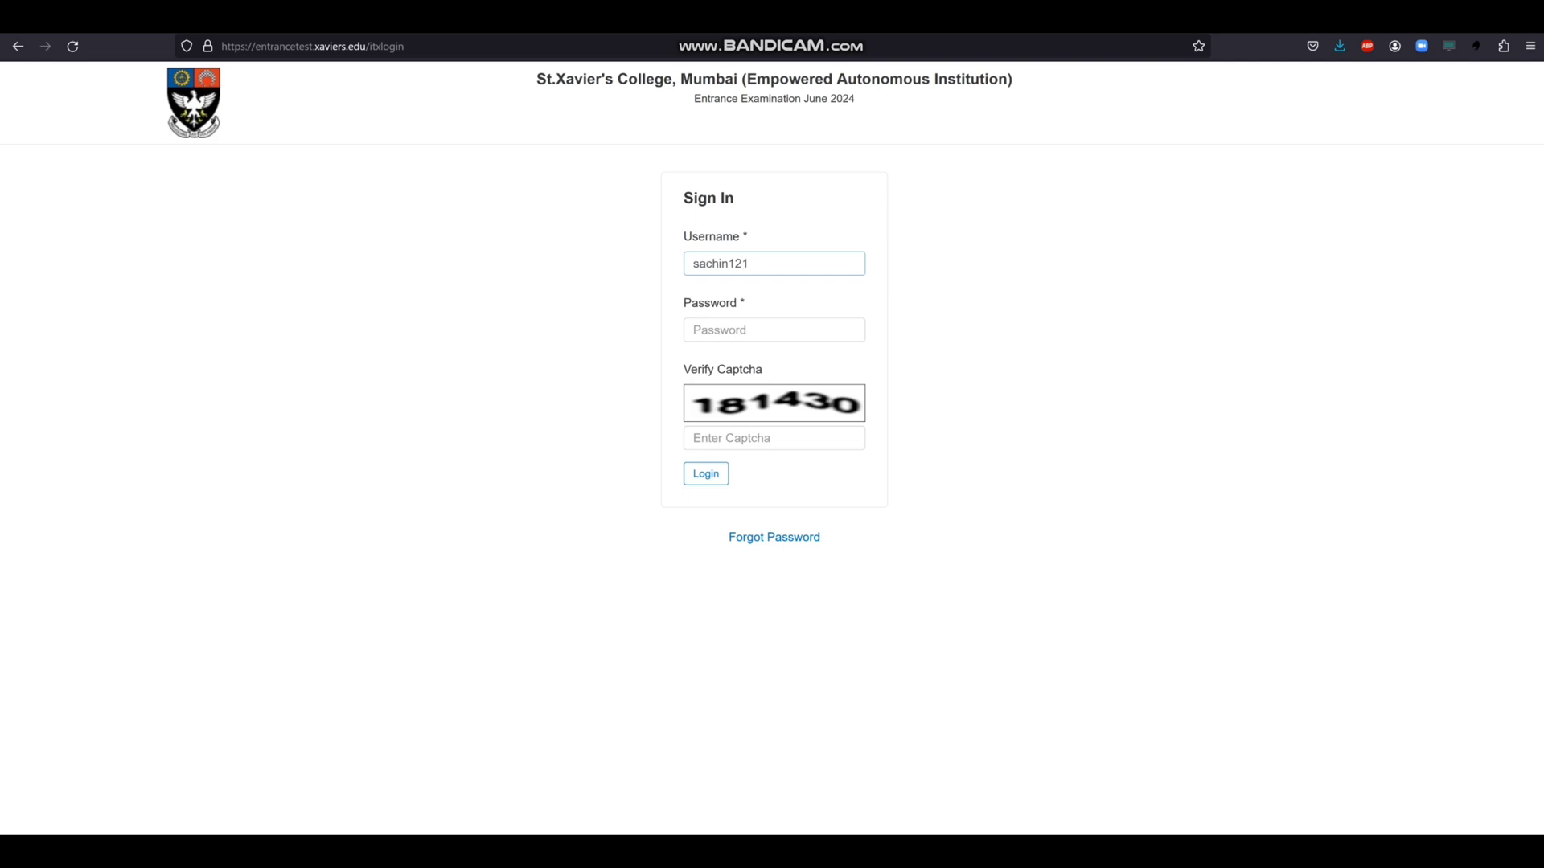
# Enter the account password and the captcha, then log in to the candidate account
pyautogui.press('Tab')
pyautogui.write('••')
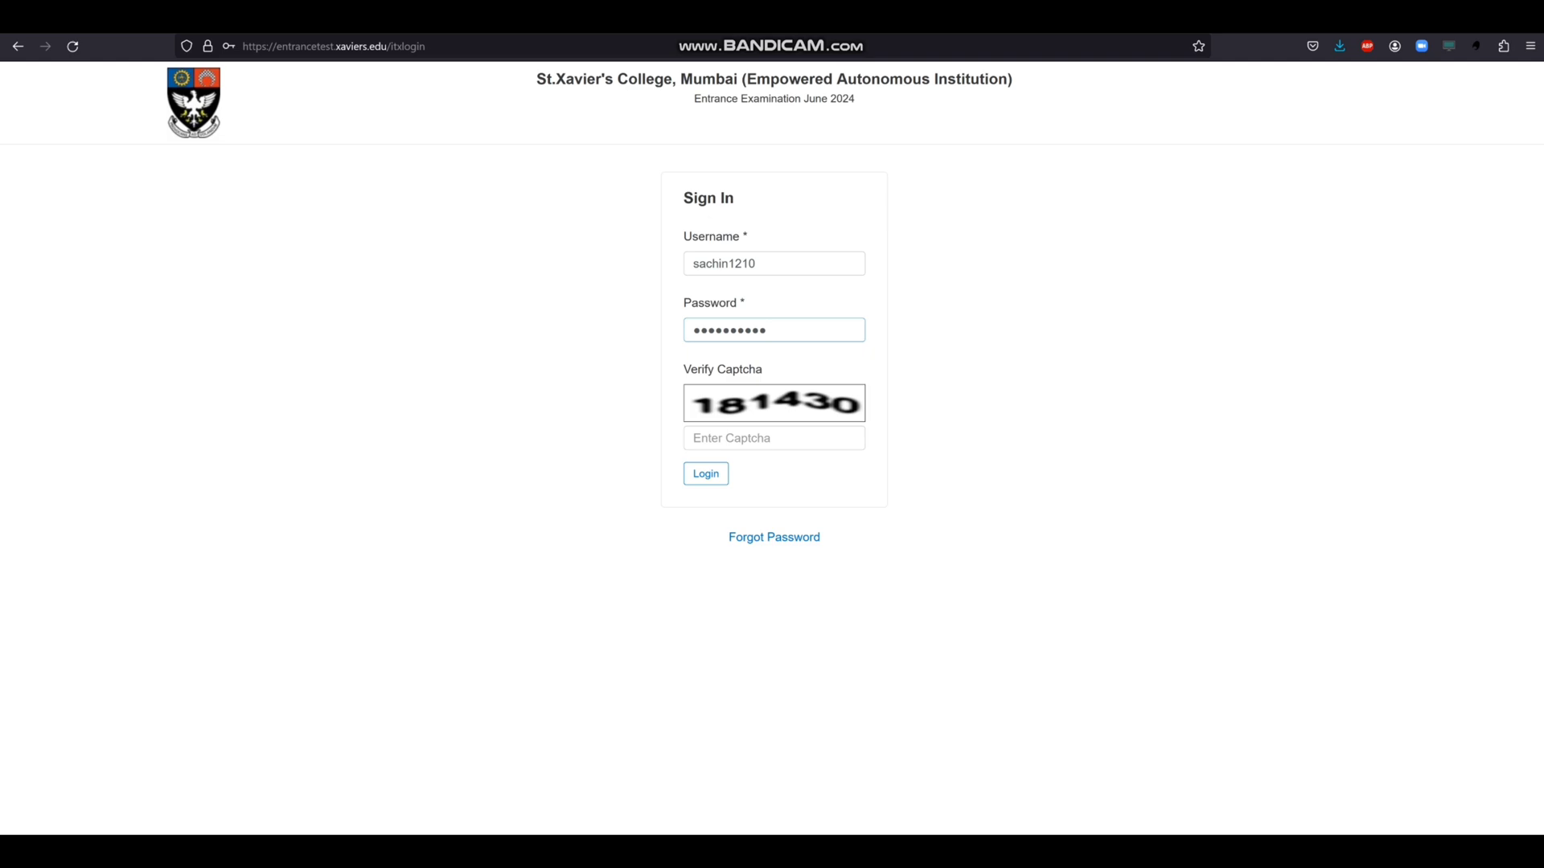
pyautogui.press('Tab')
pyautogui.write('18')
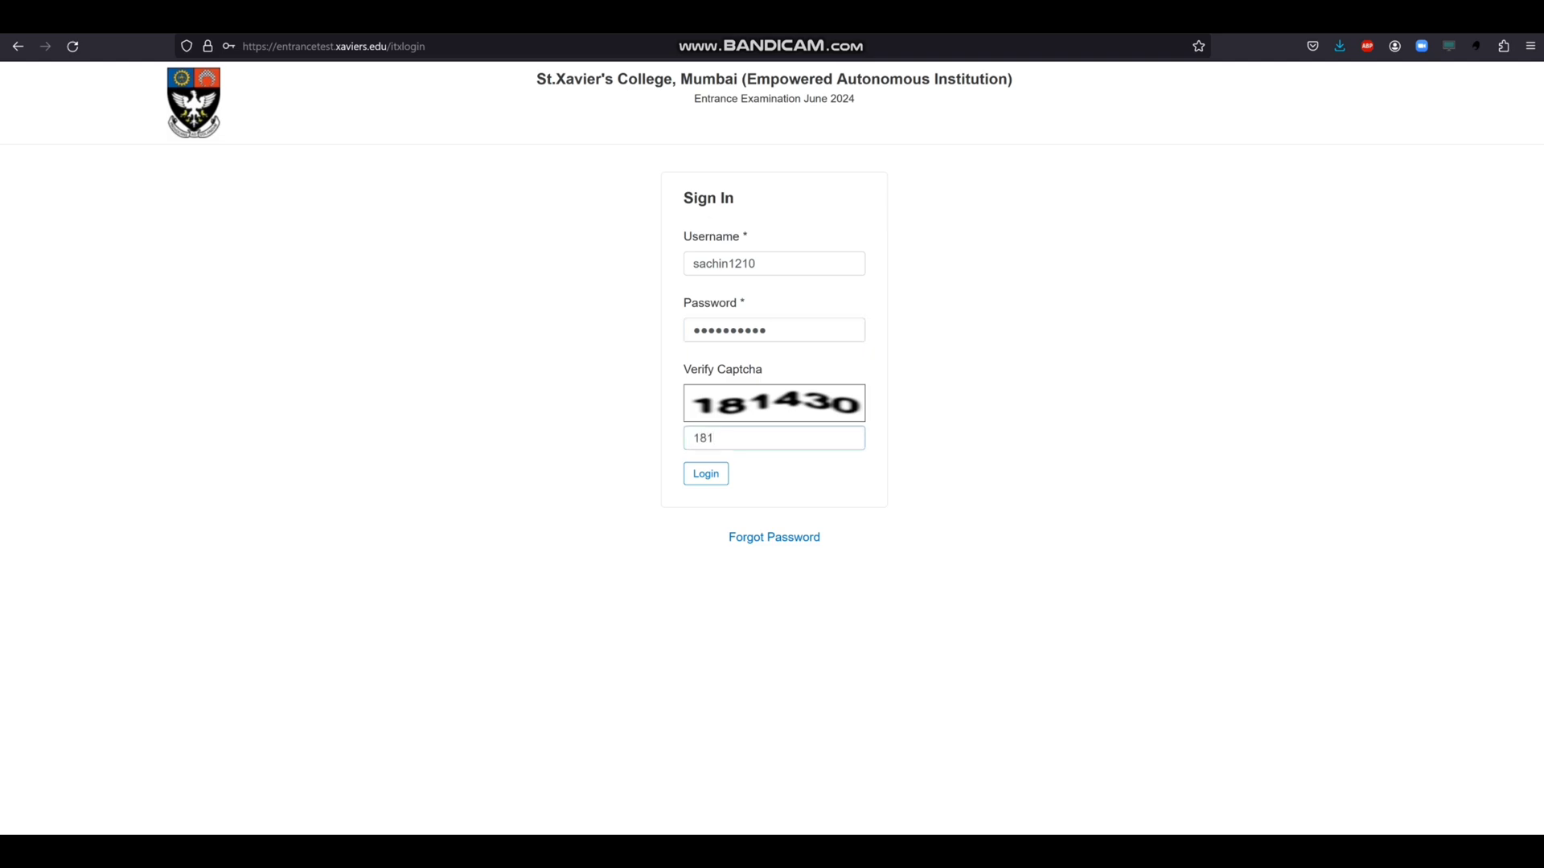
pyautogui.press('Tab')
pyautogui.press('Return')
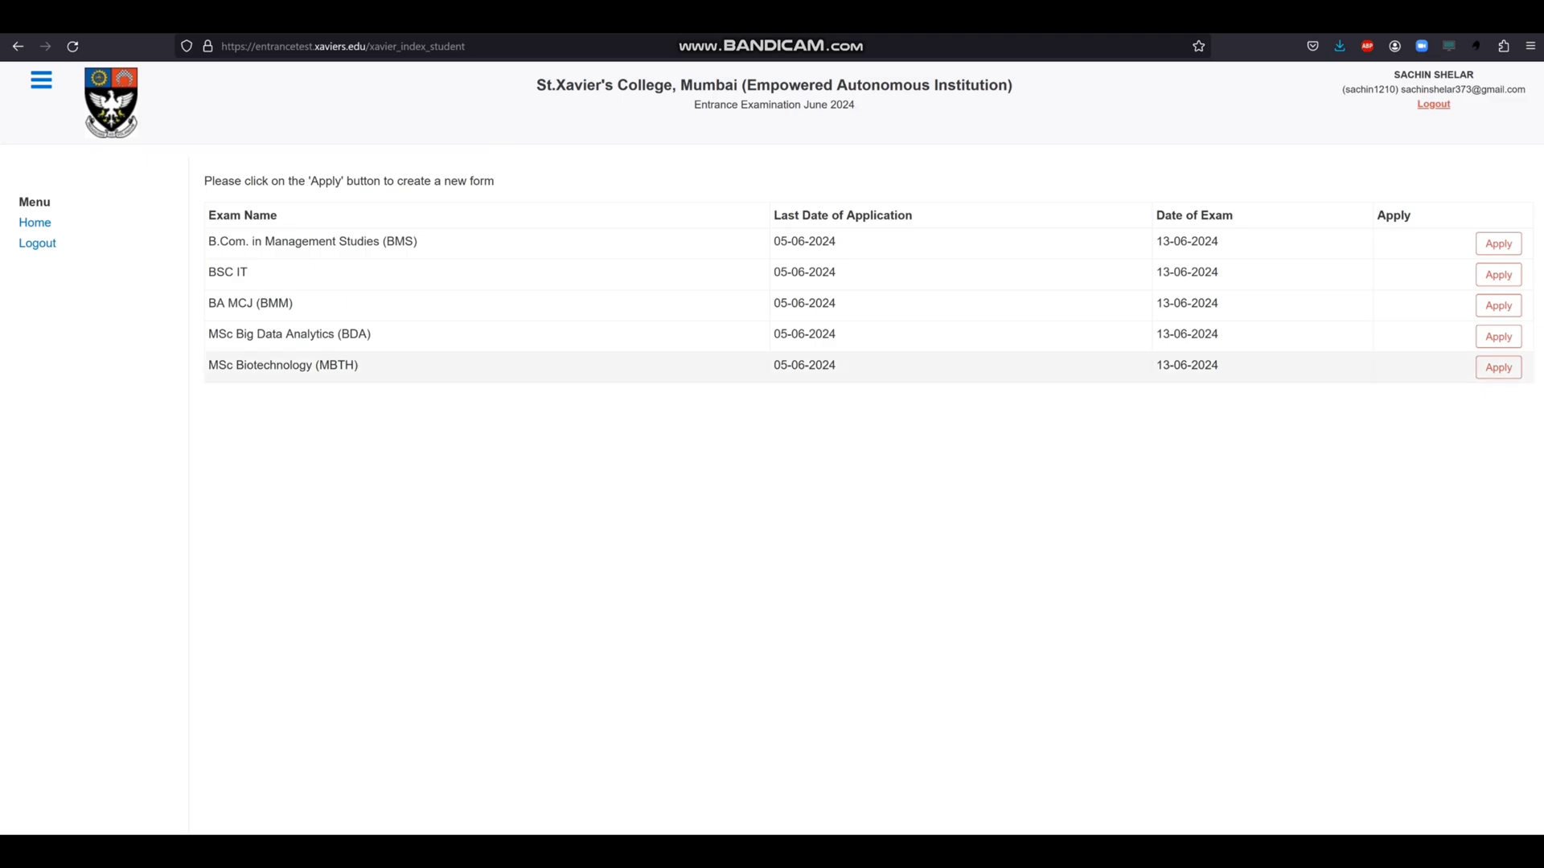
# Start a BMS application, preview steps #2–#6, and return to #1 Personal Information
pyautogui.click(1498, 243)
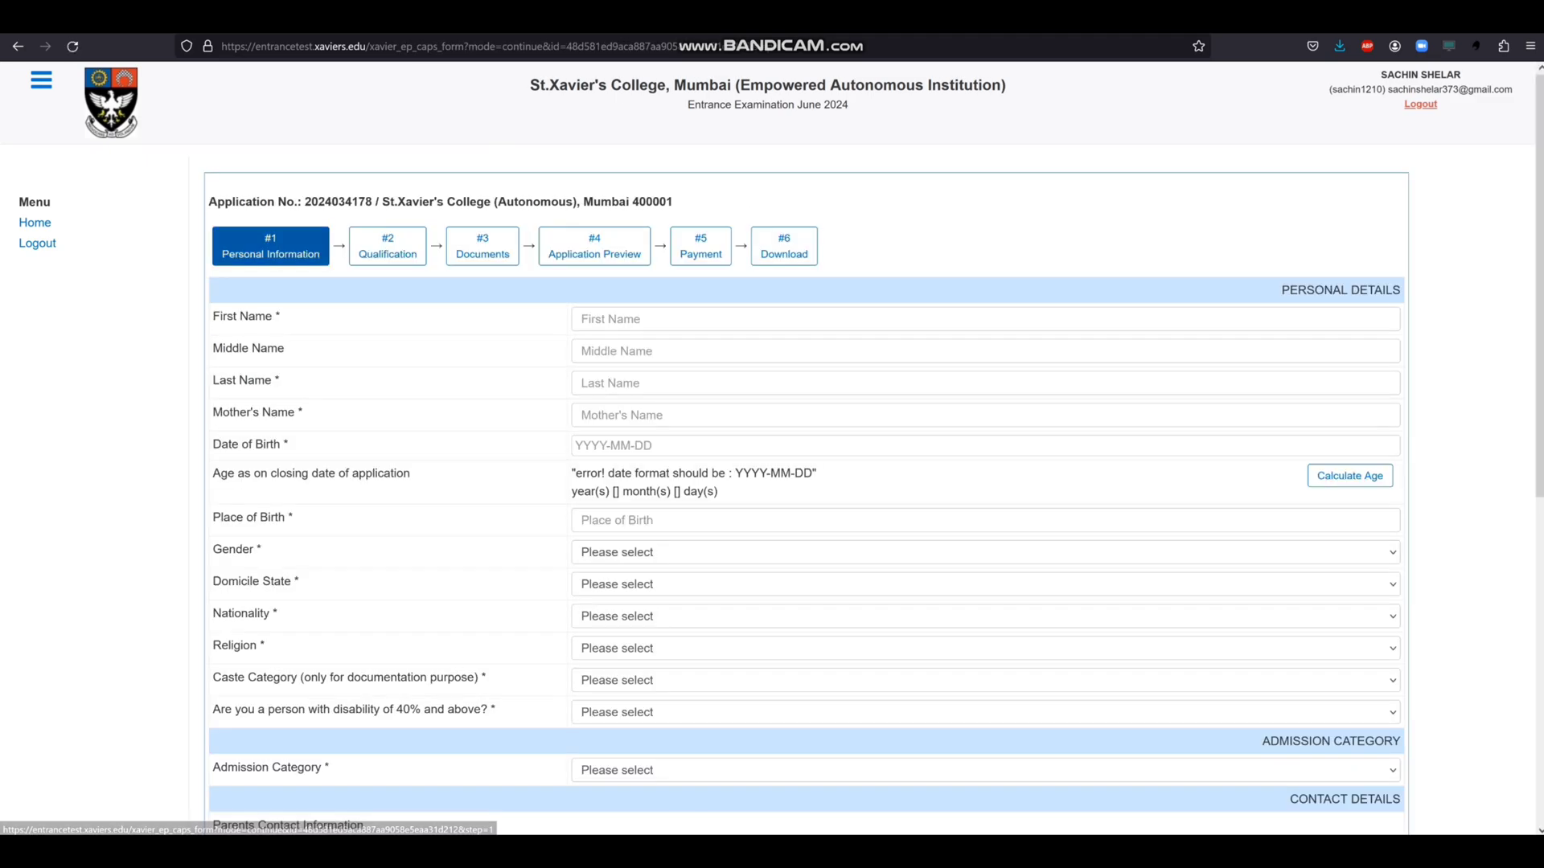
pyautogui.click(387, 246)
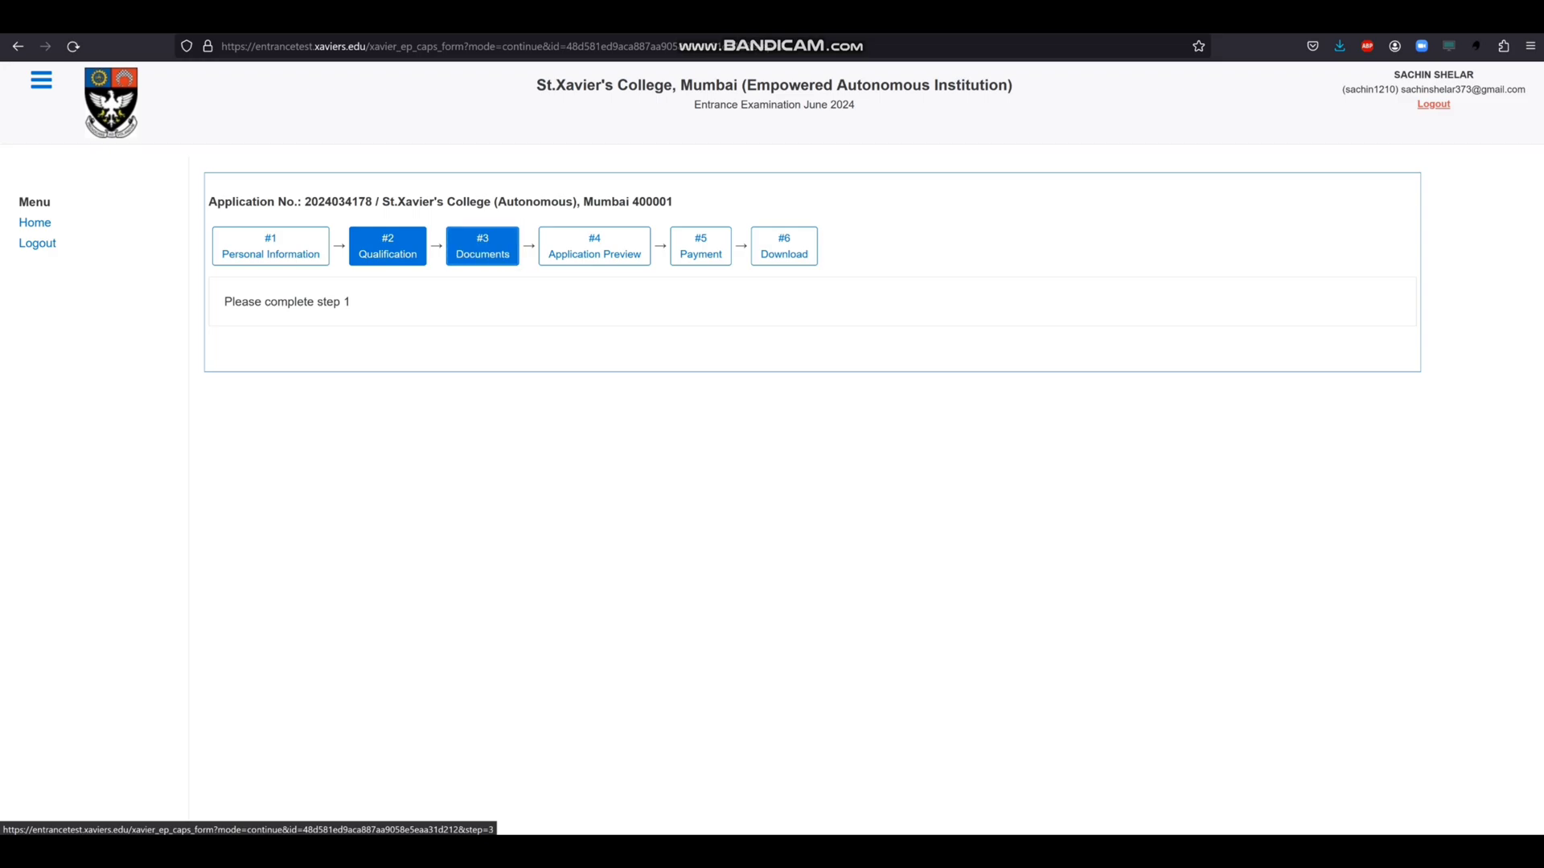
pyautogui.click(482, 246)
pyautogui.click(594, 480)
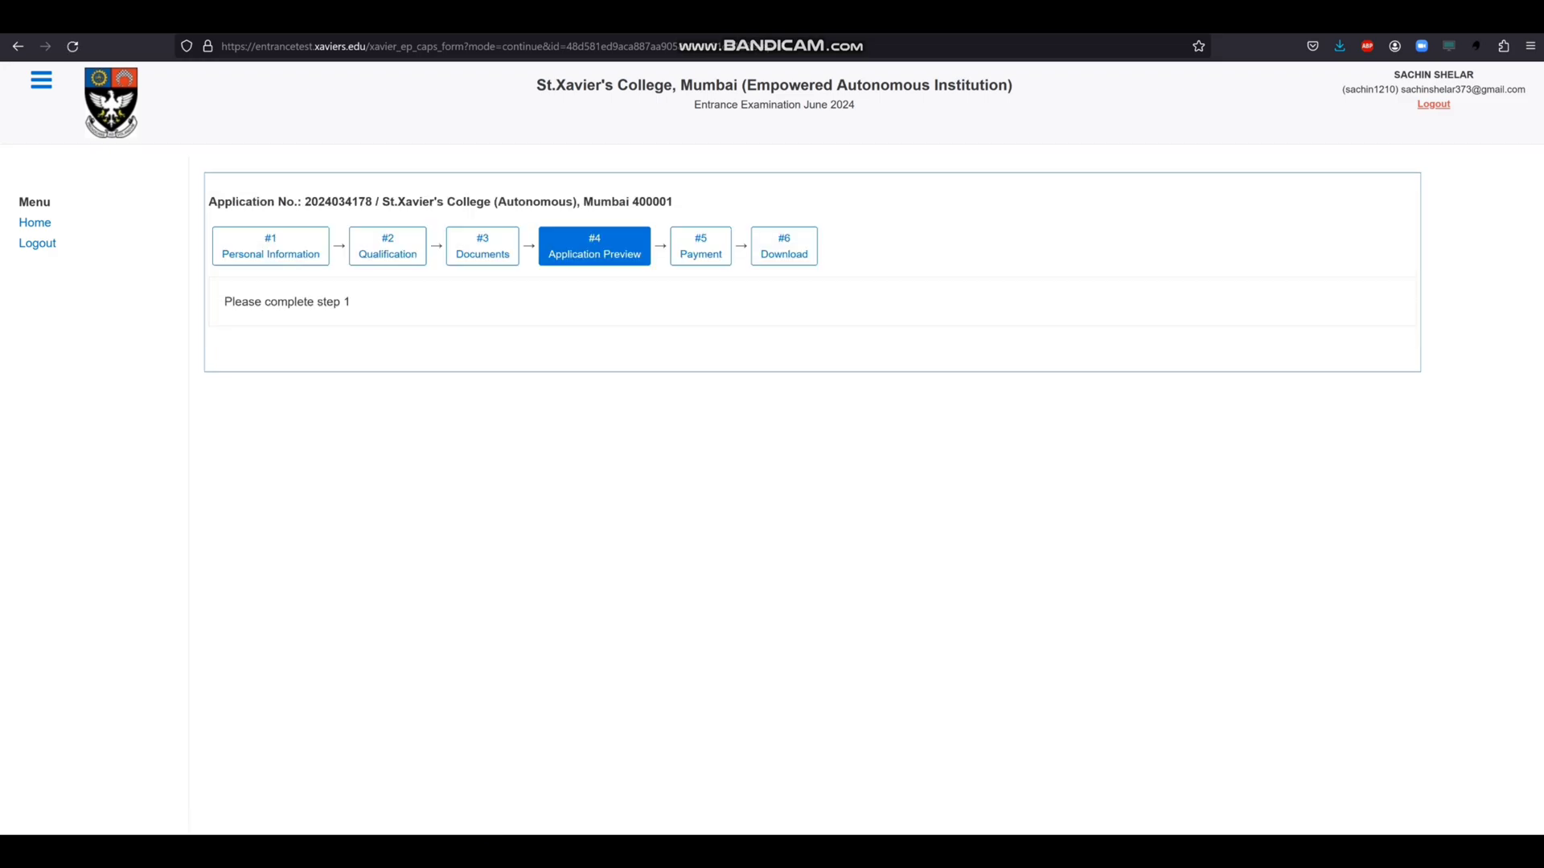
pyautogui.click(700, 246)
pyautogui.click(784, 429)
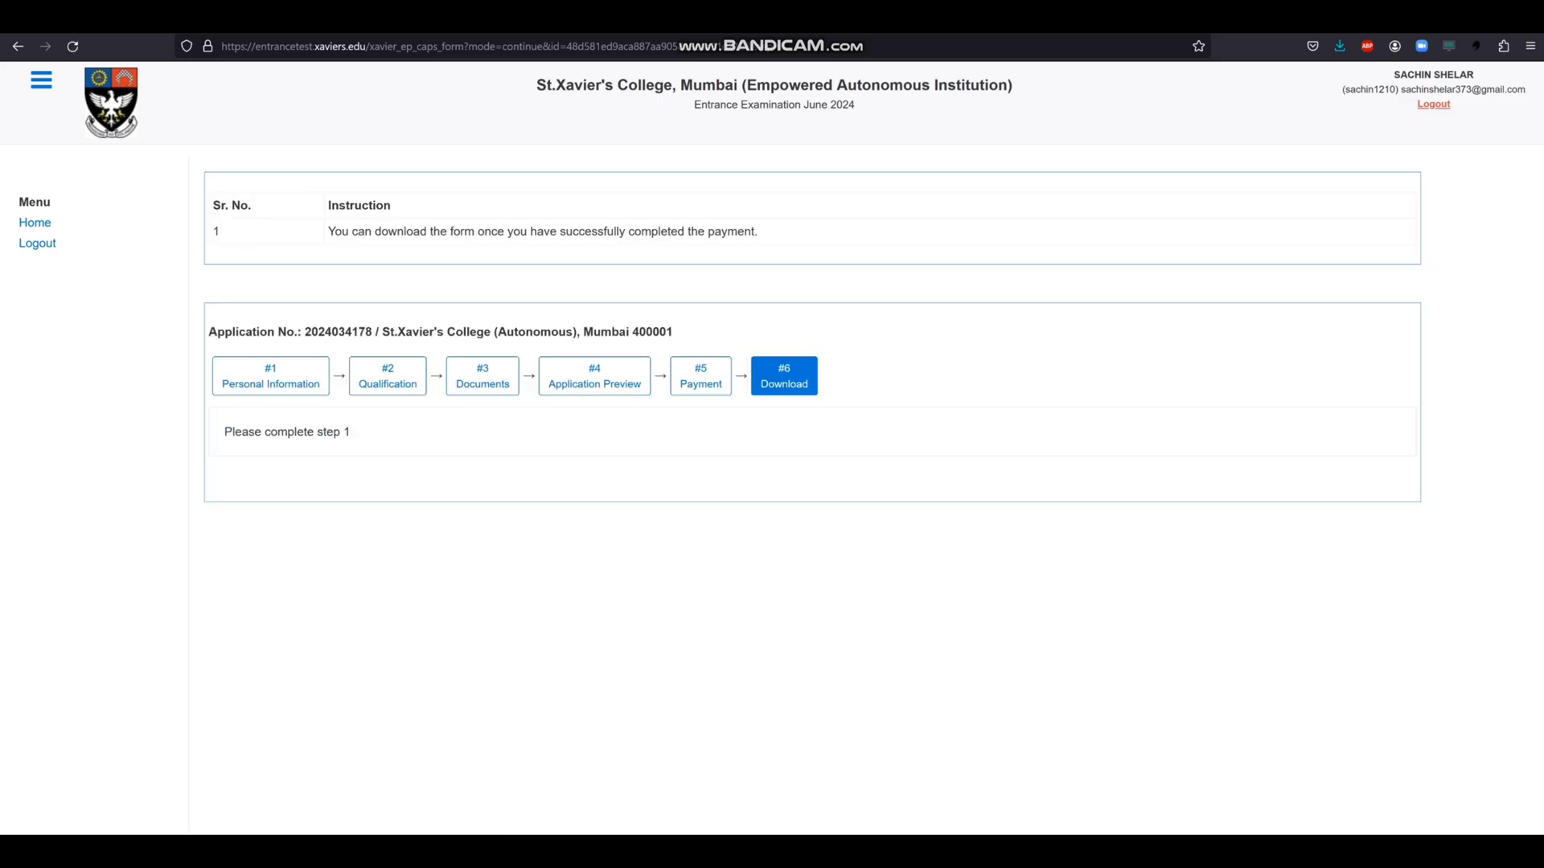
pyautogui.click(270, 375)
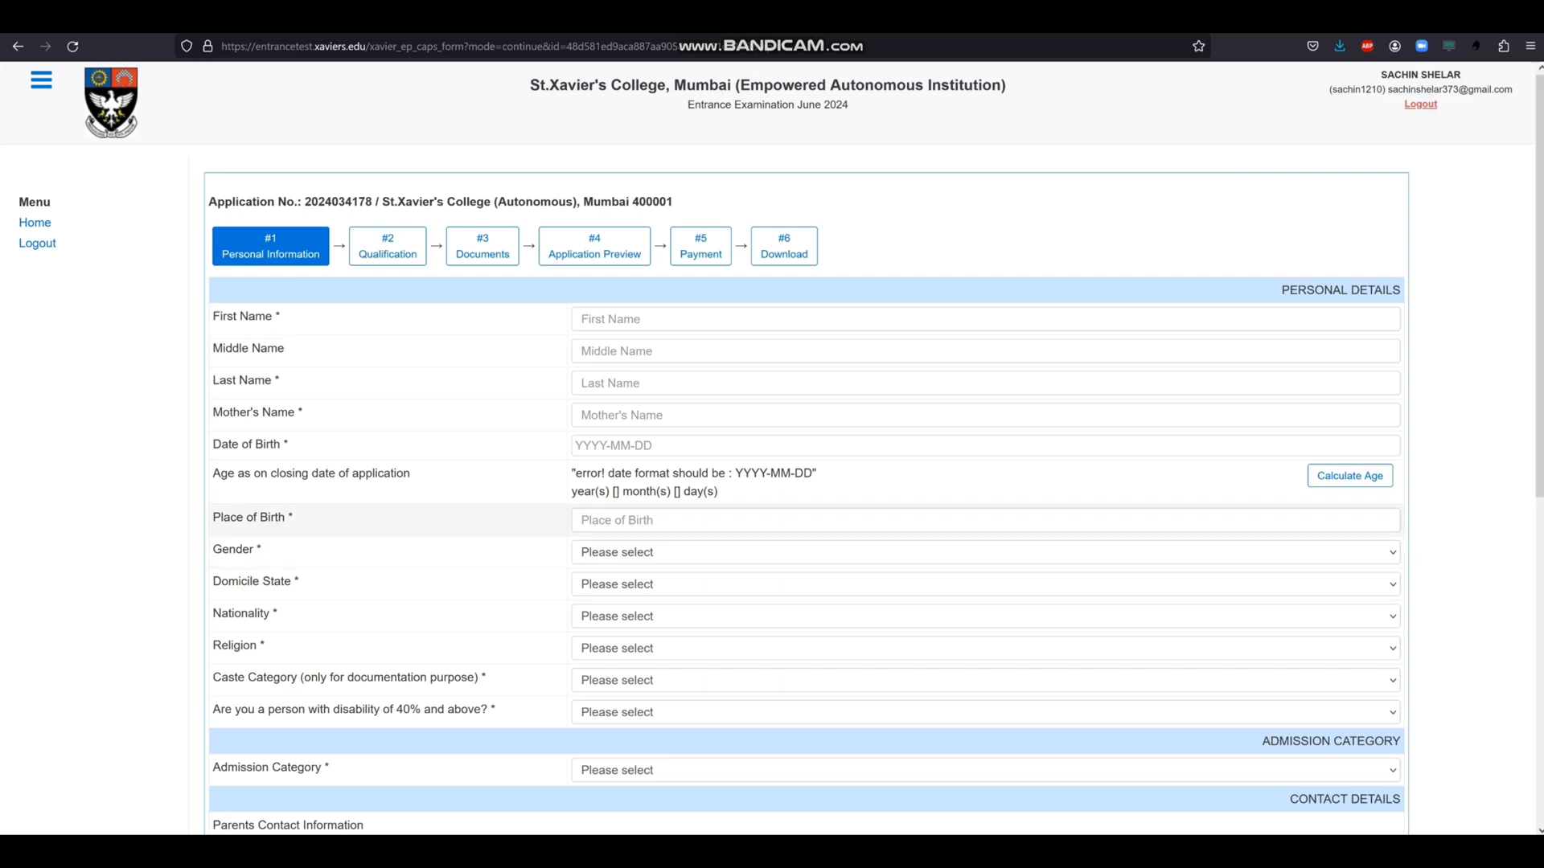
pyautogui.scroll(-7, 772, 449)
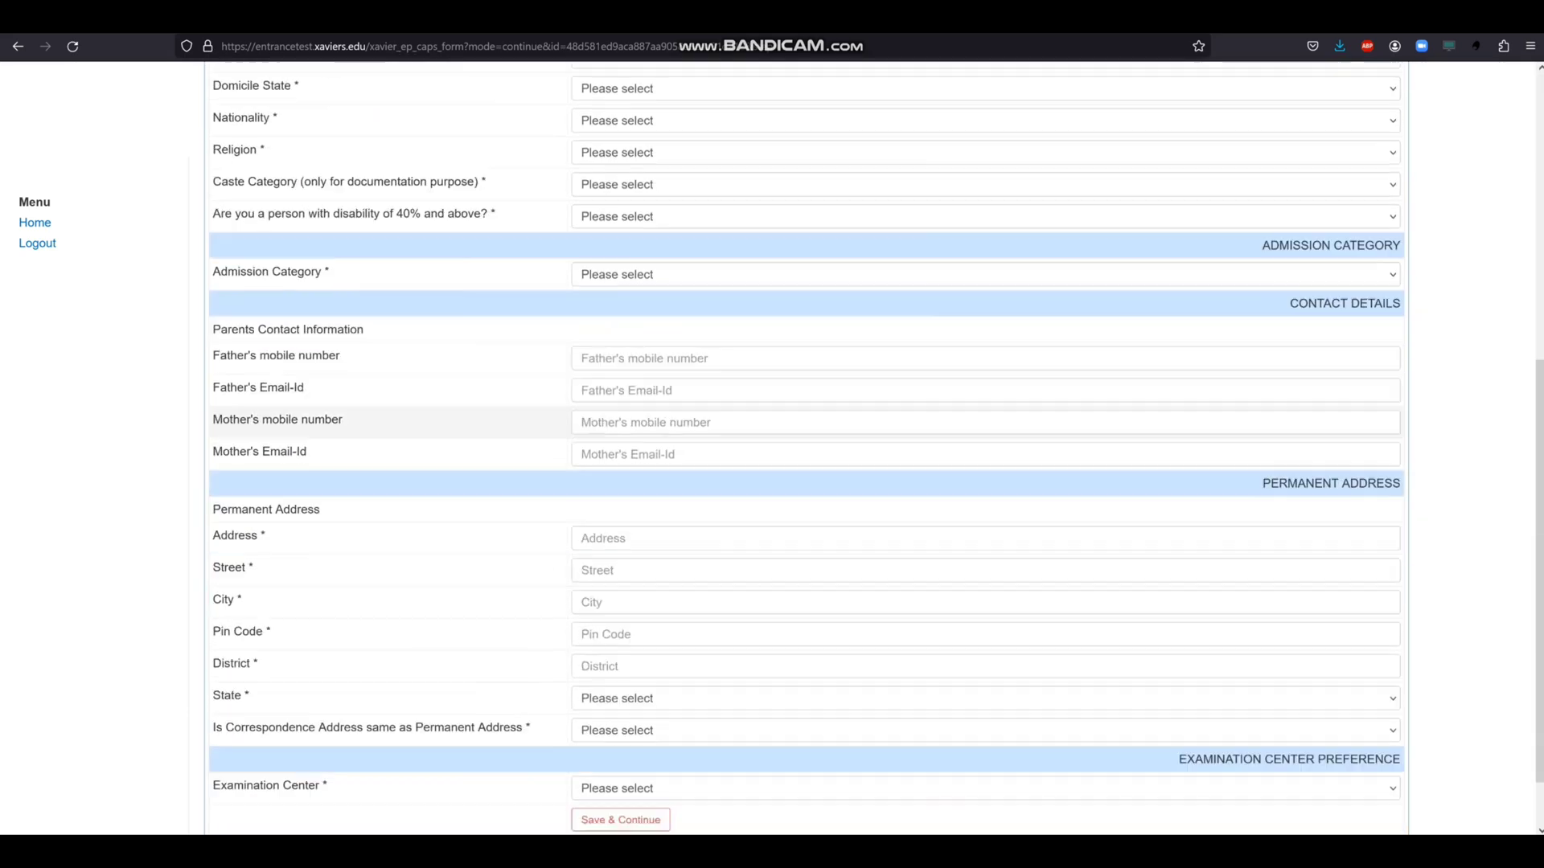
pyautogui.scroll(7, 386, 625)
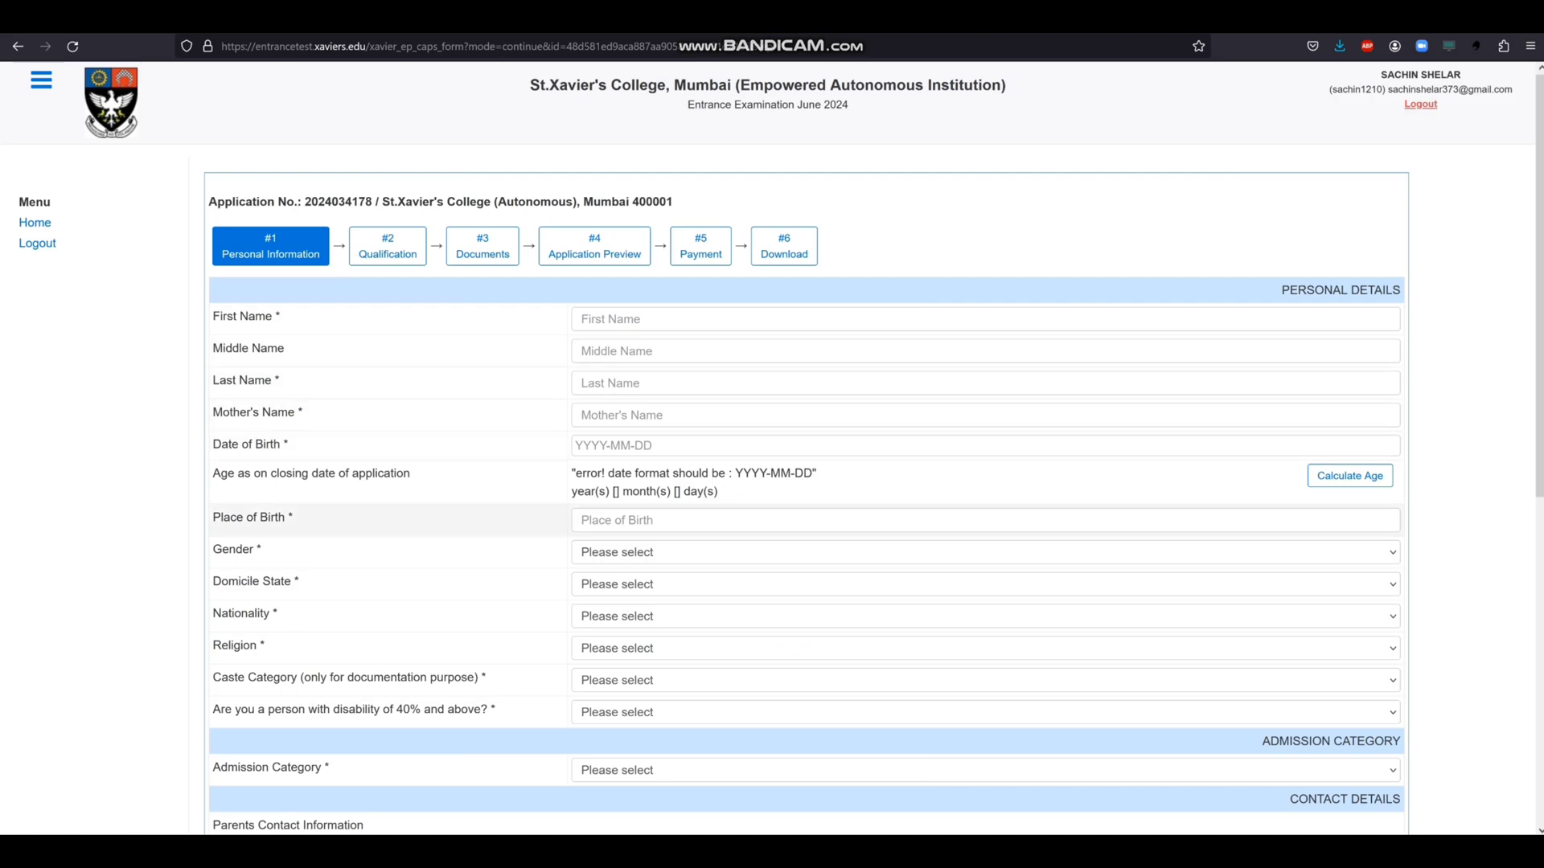
pyautogui.click(644, 319)
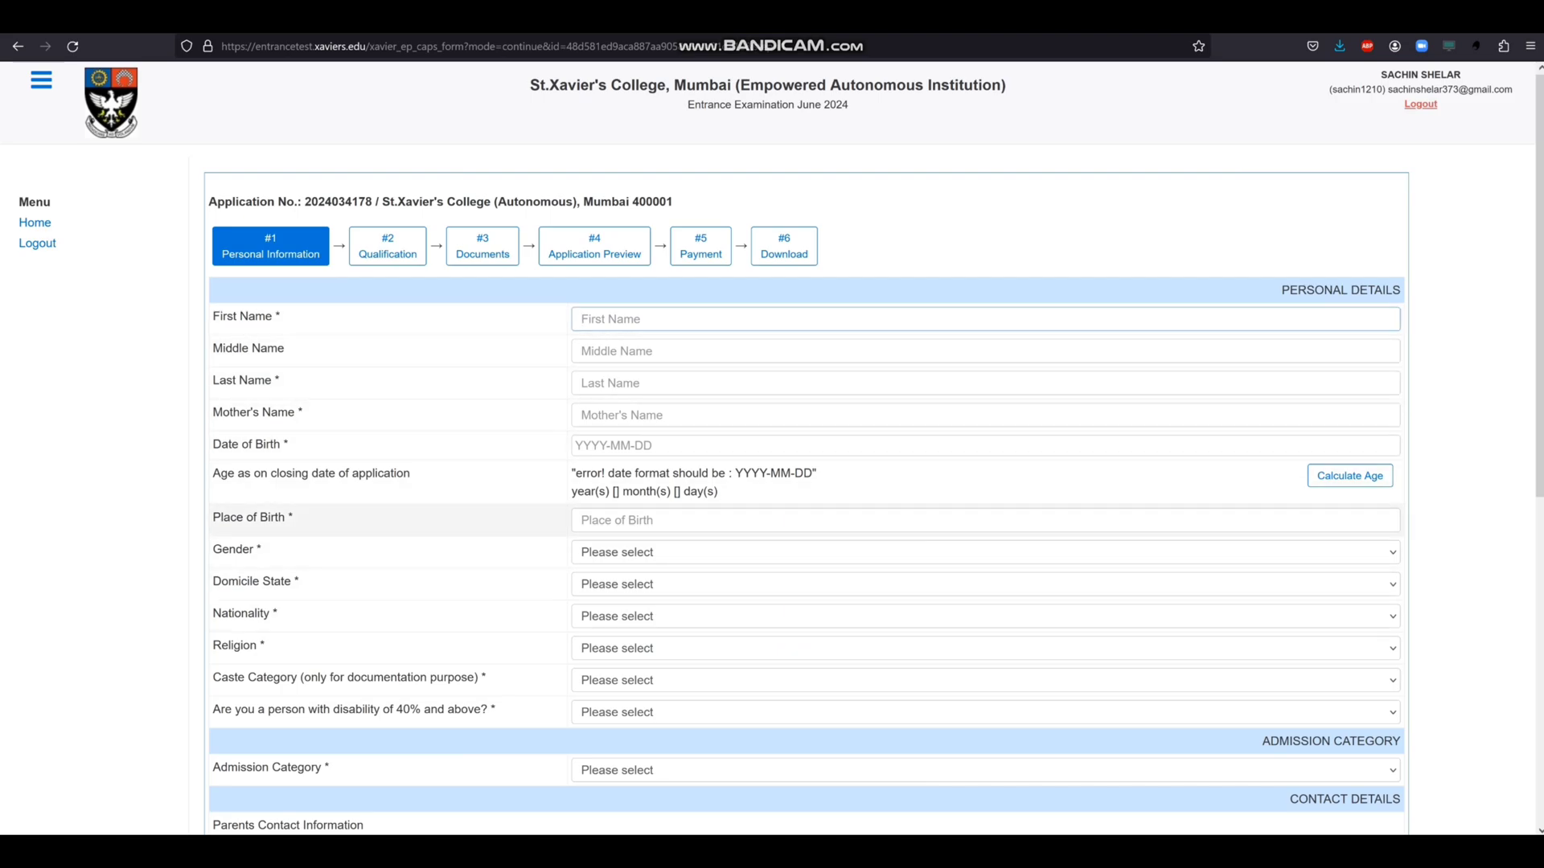
pyautogui.scroll(-1, 771, 483)
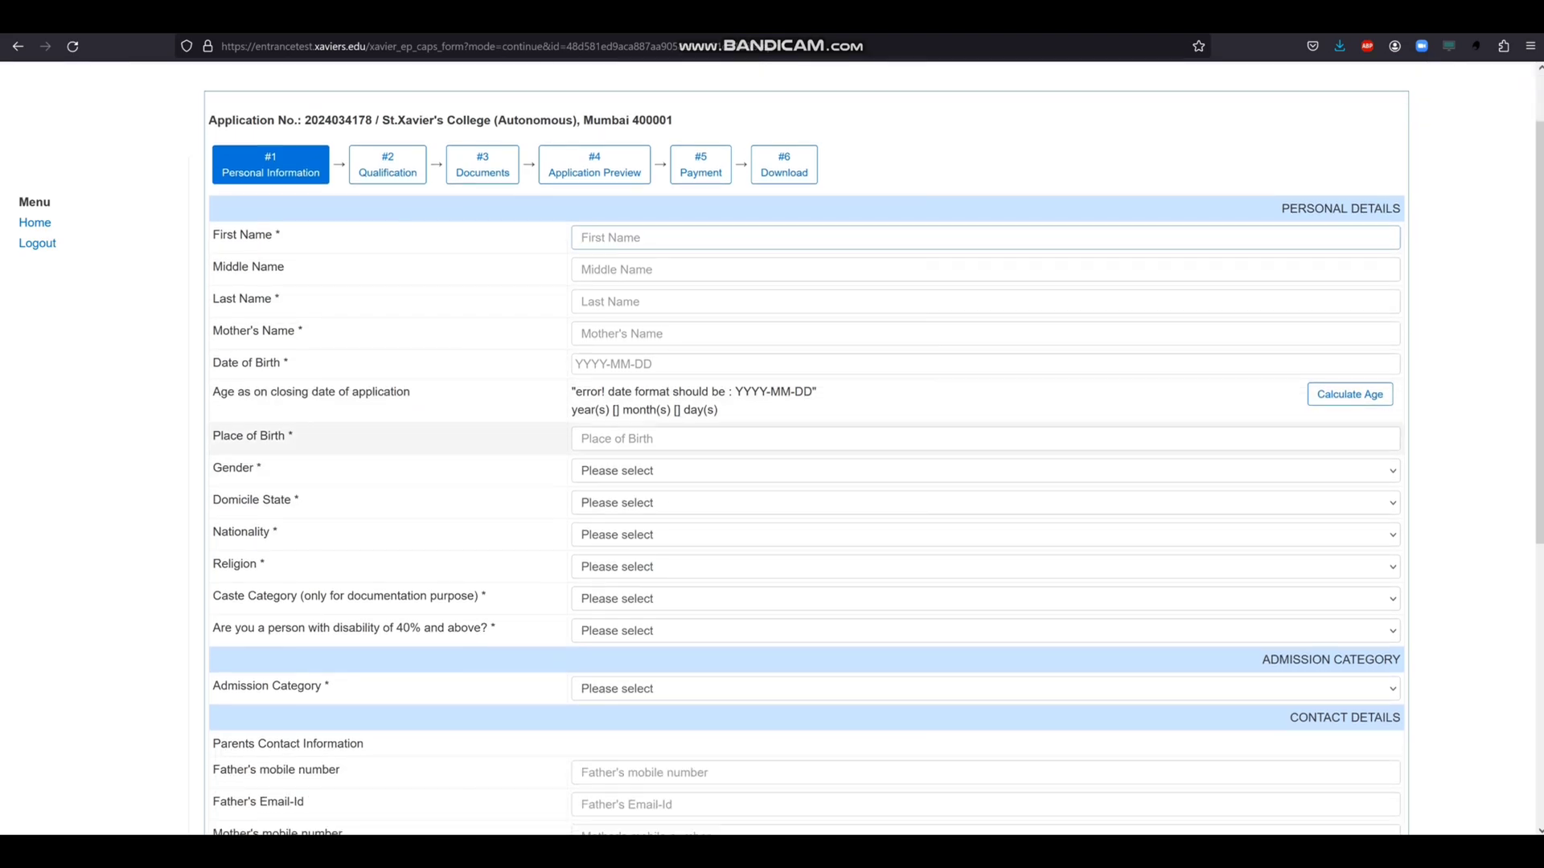
pyautogui.scroll(-2, 772, 482)
pyautogui.scroll(-1, 772, 418)
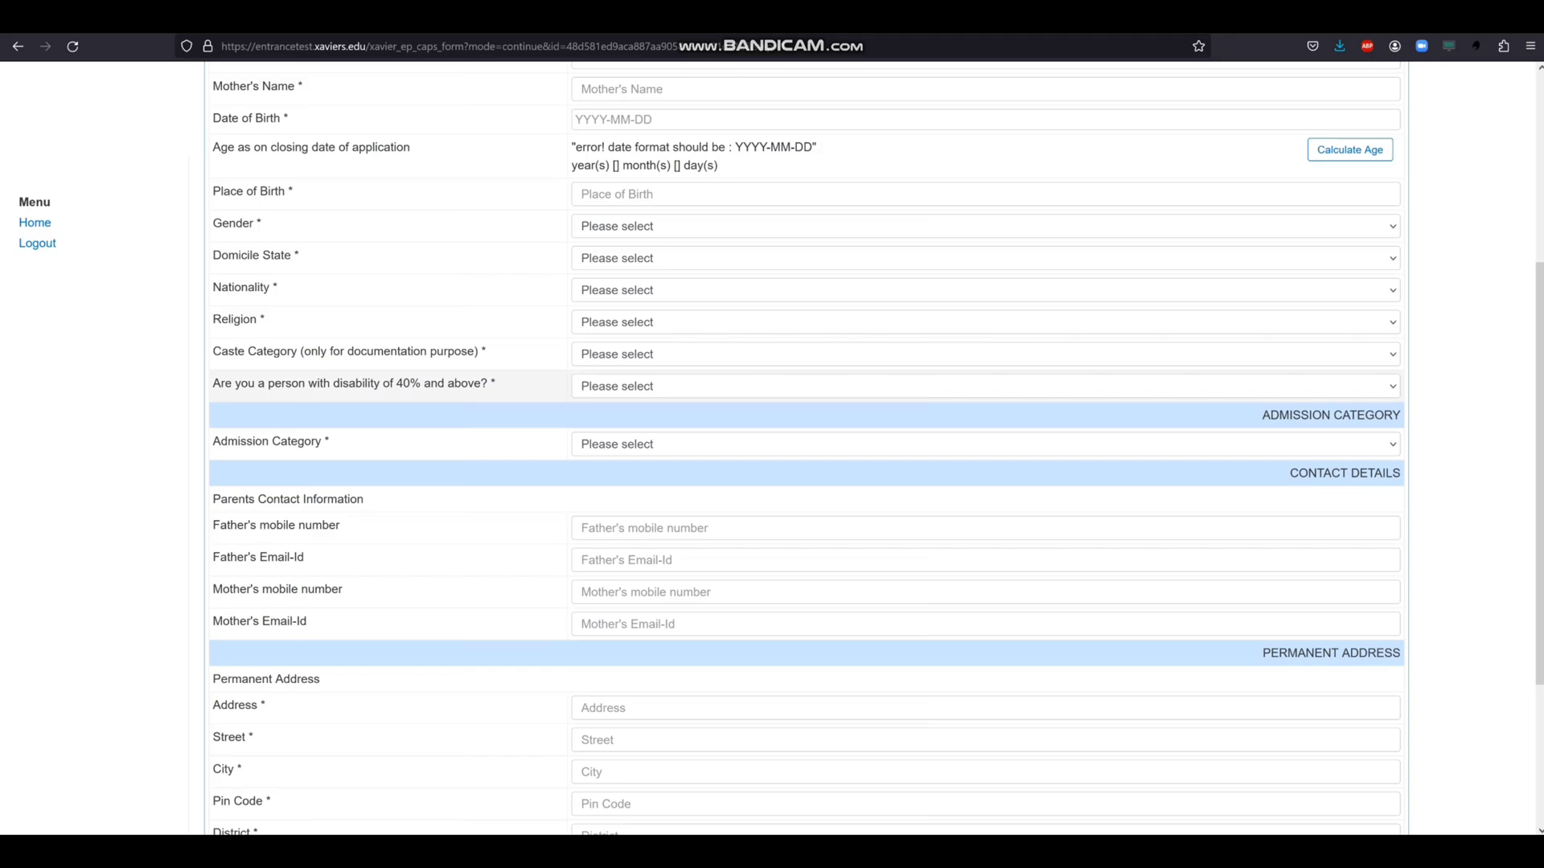
pyautogui.scroll(-3, 772, 386)
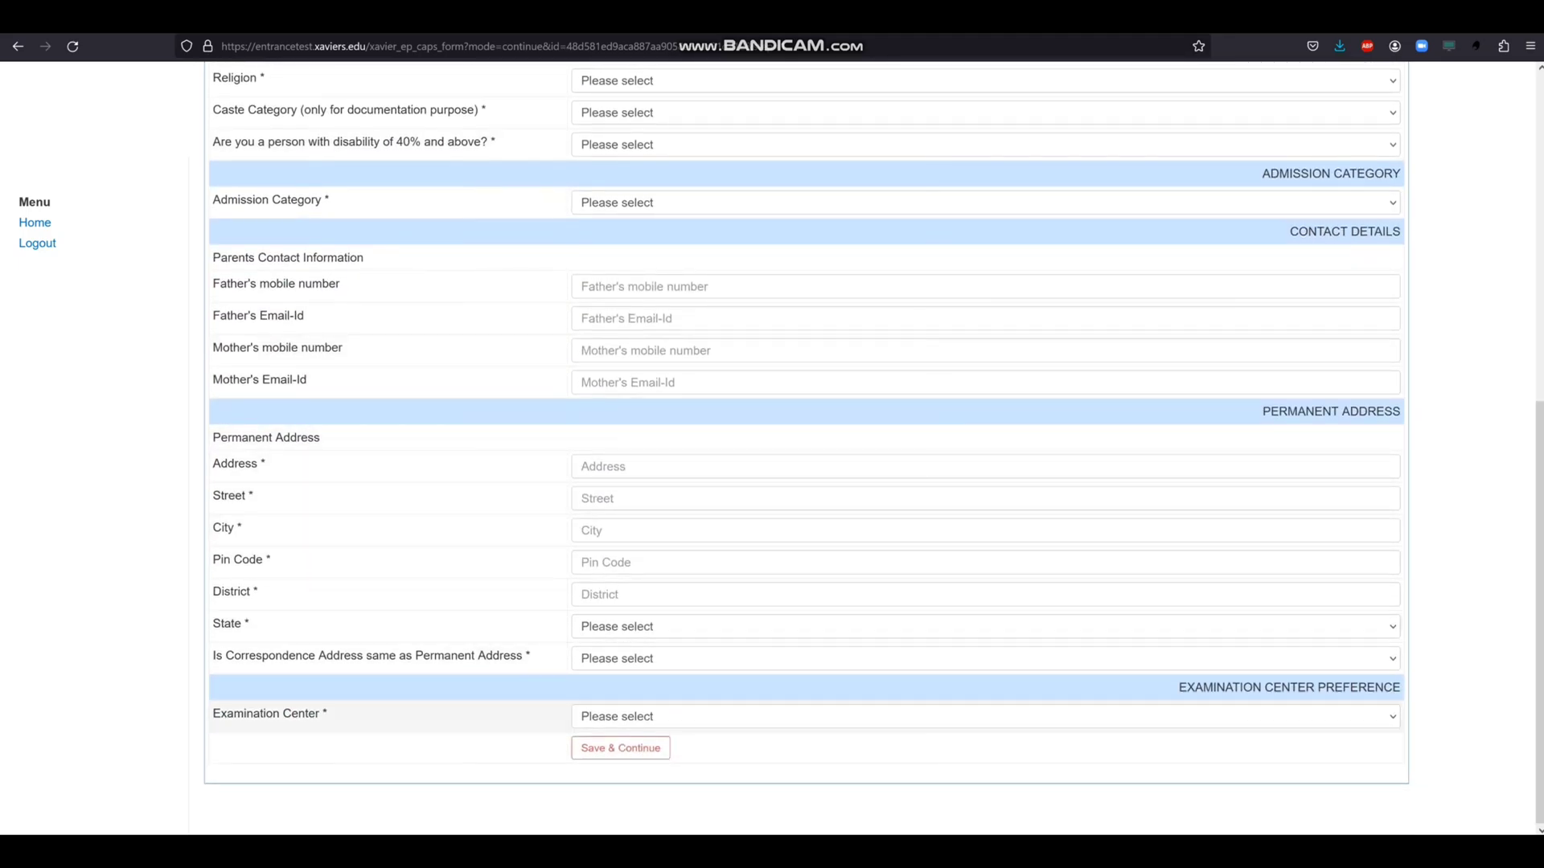
pyautogui.scroll(7, 386, 627)
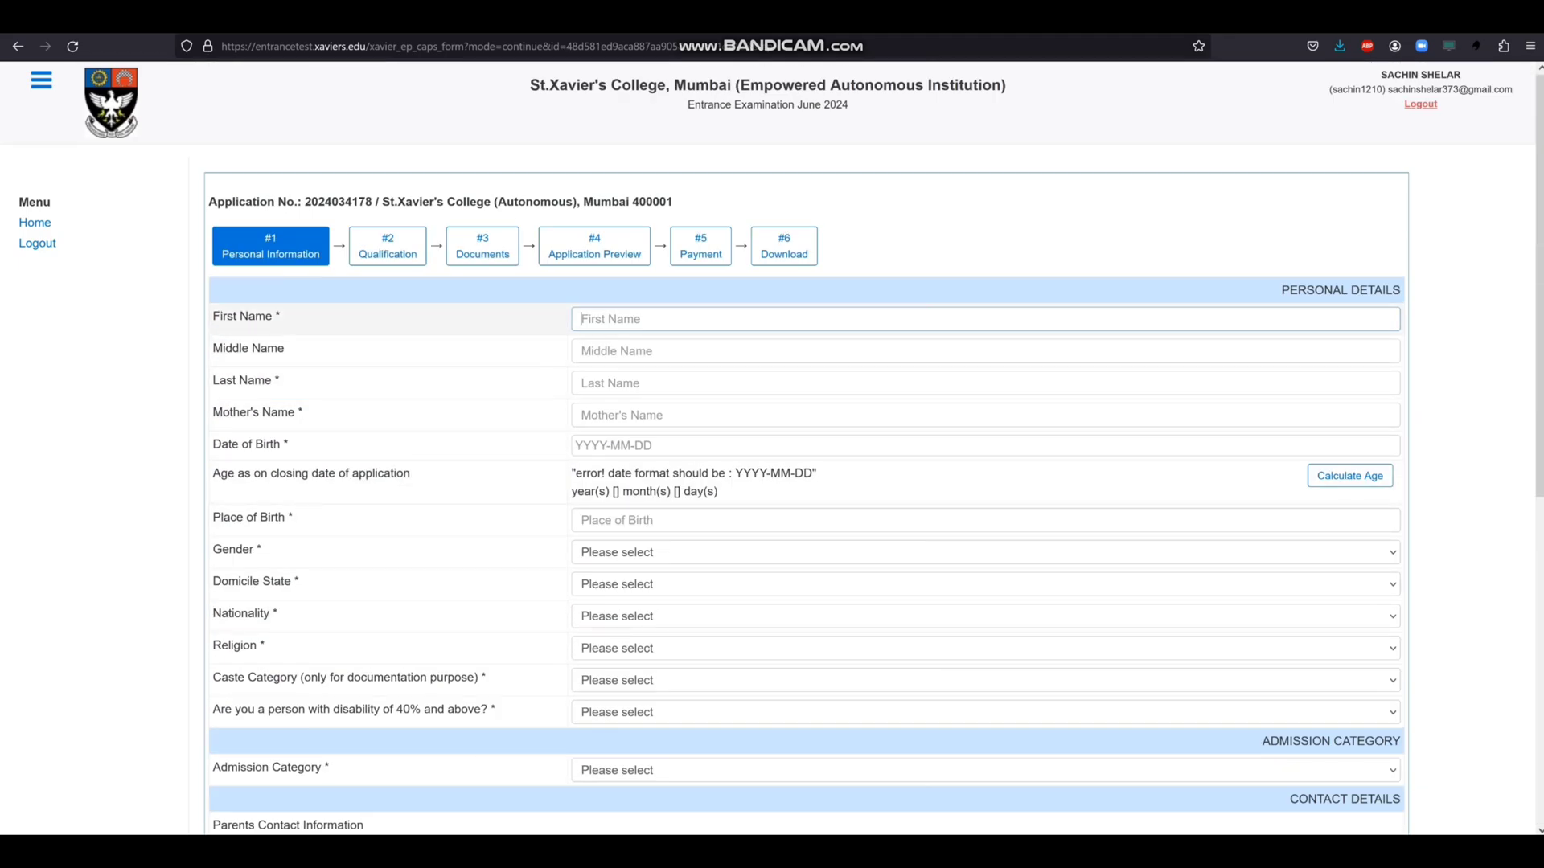
# Fill in the candidate's names, pick the date of birth, and enter the place of birth
pyautogui.write('n')
pyautogui.press('Tab')
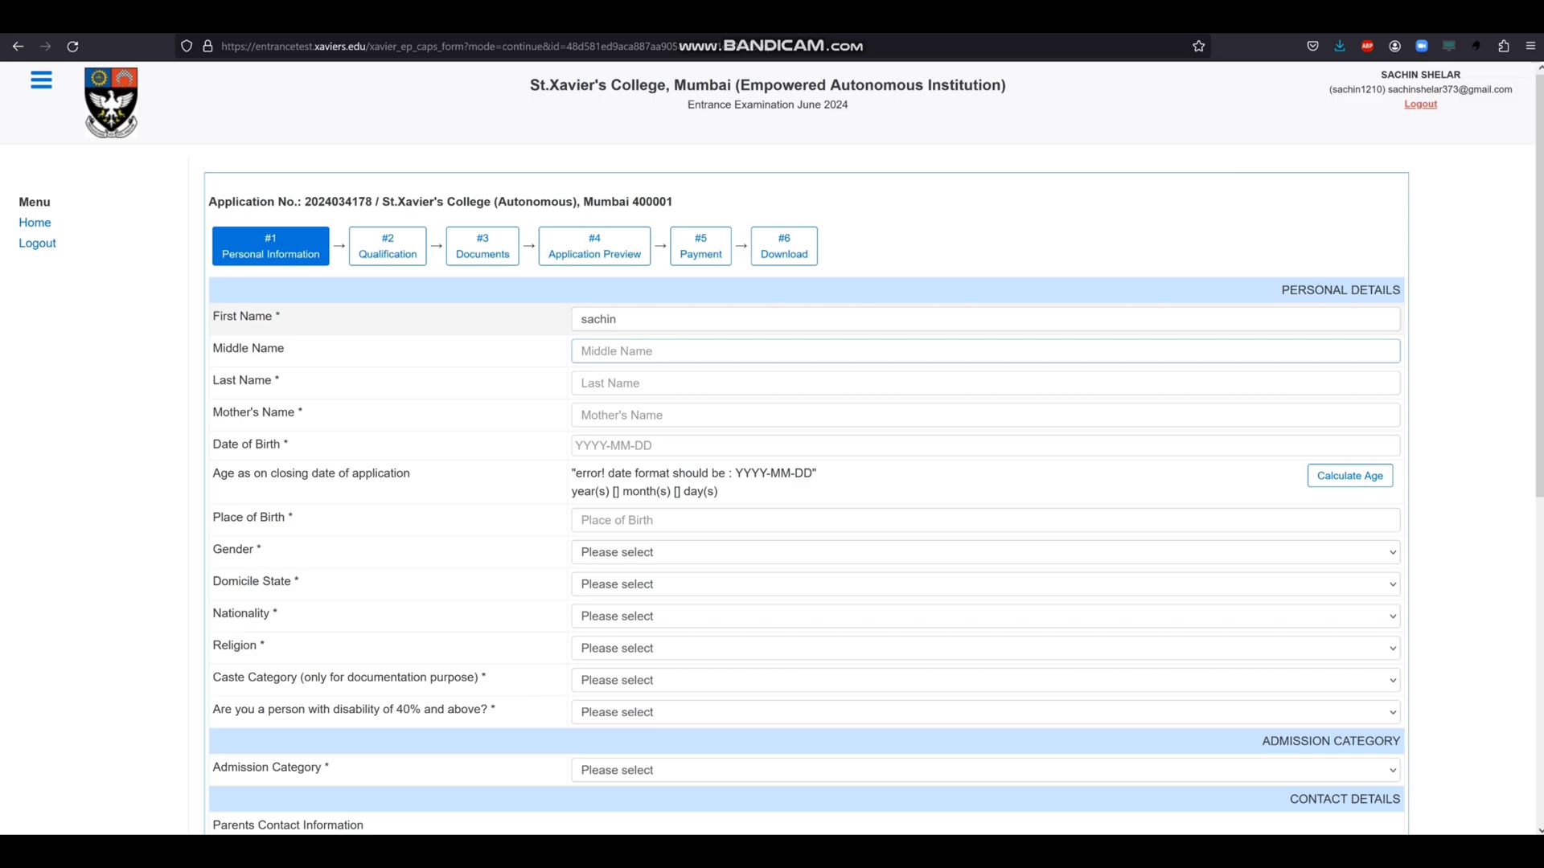
pyautogui.press('Tab')
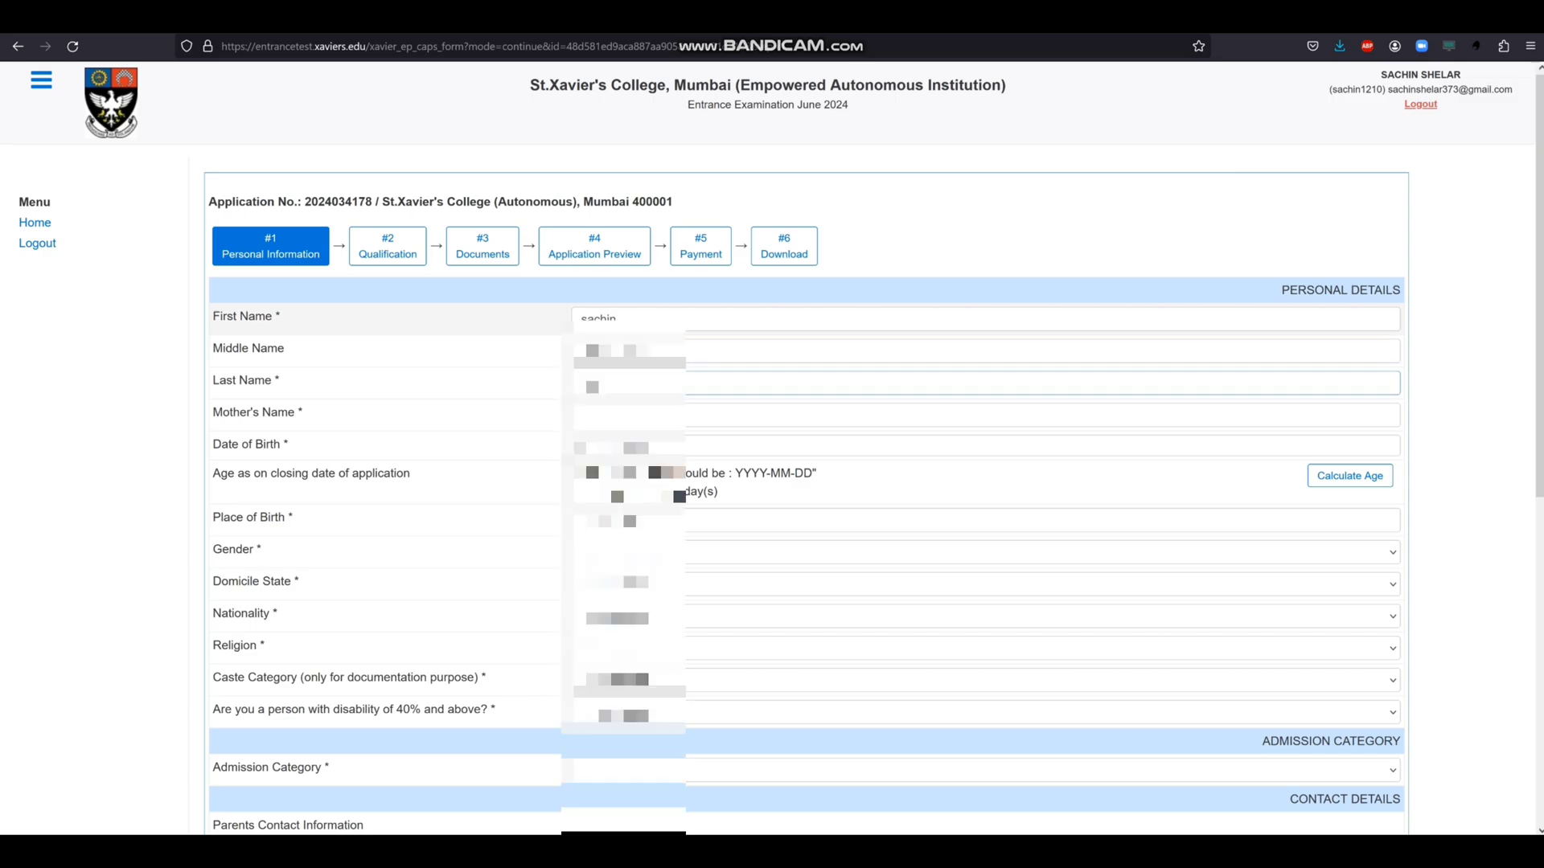
pyautogui.press('Tab')
pyautogui.press('Tab')
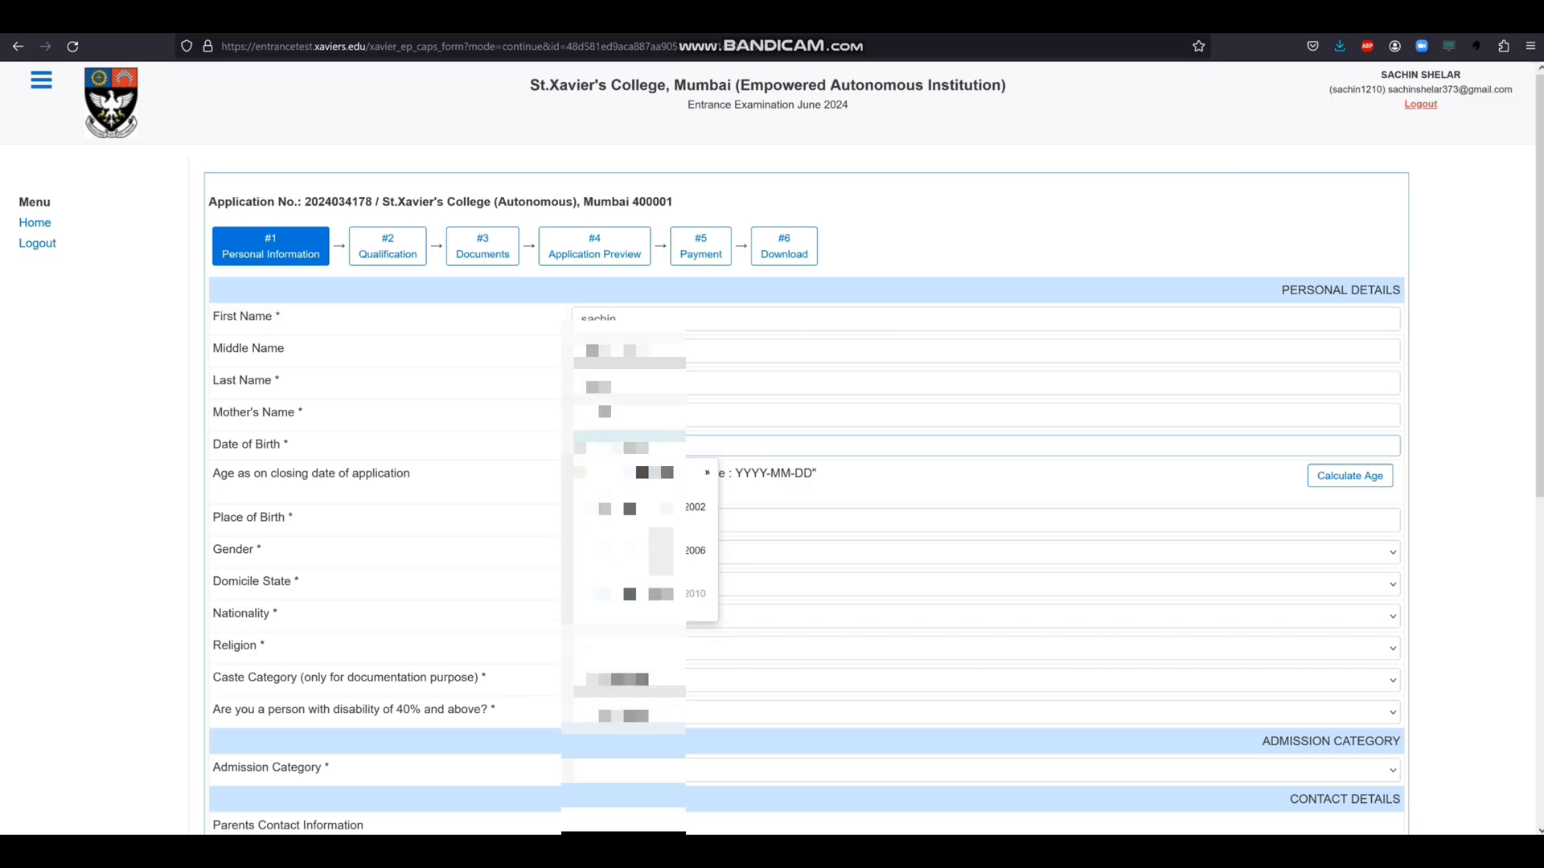
pyautogui.click(658, 511)
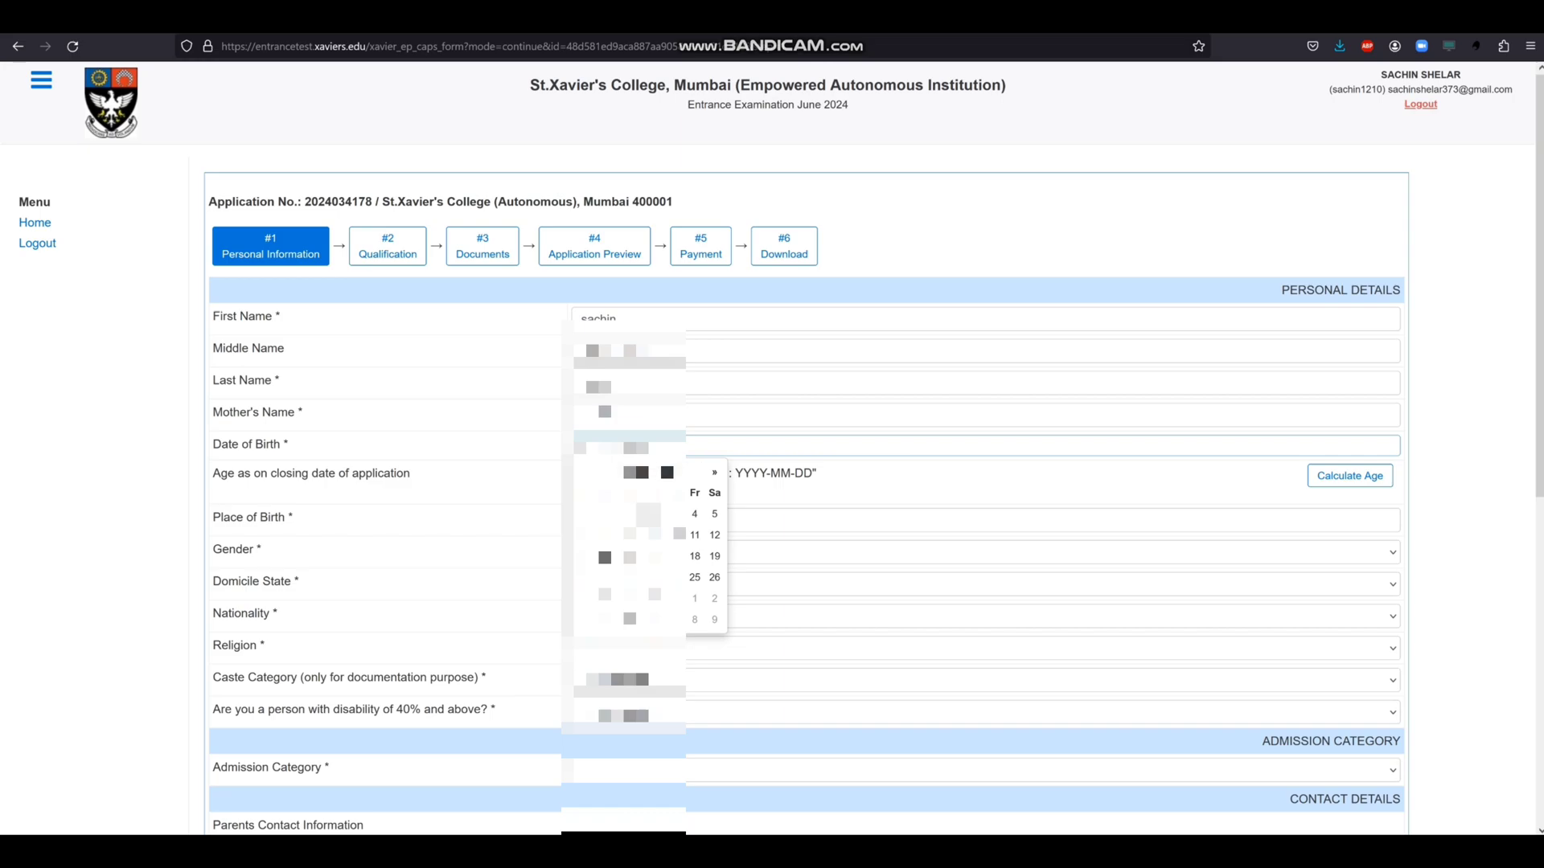
pyautogui.click(668, 540)
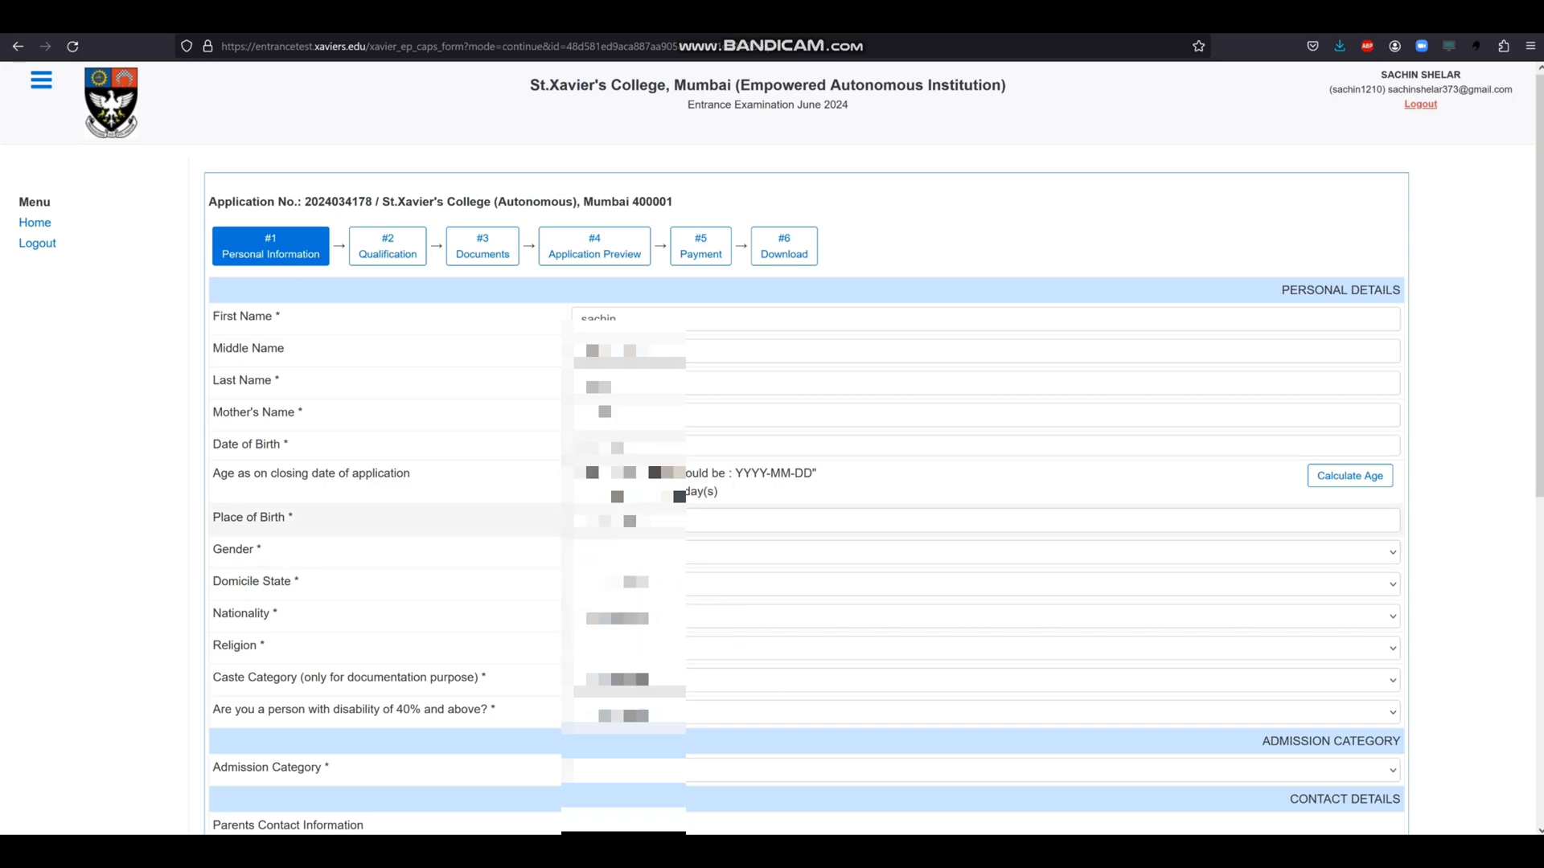
pyautogui.click(630, 521)
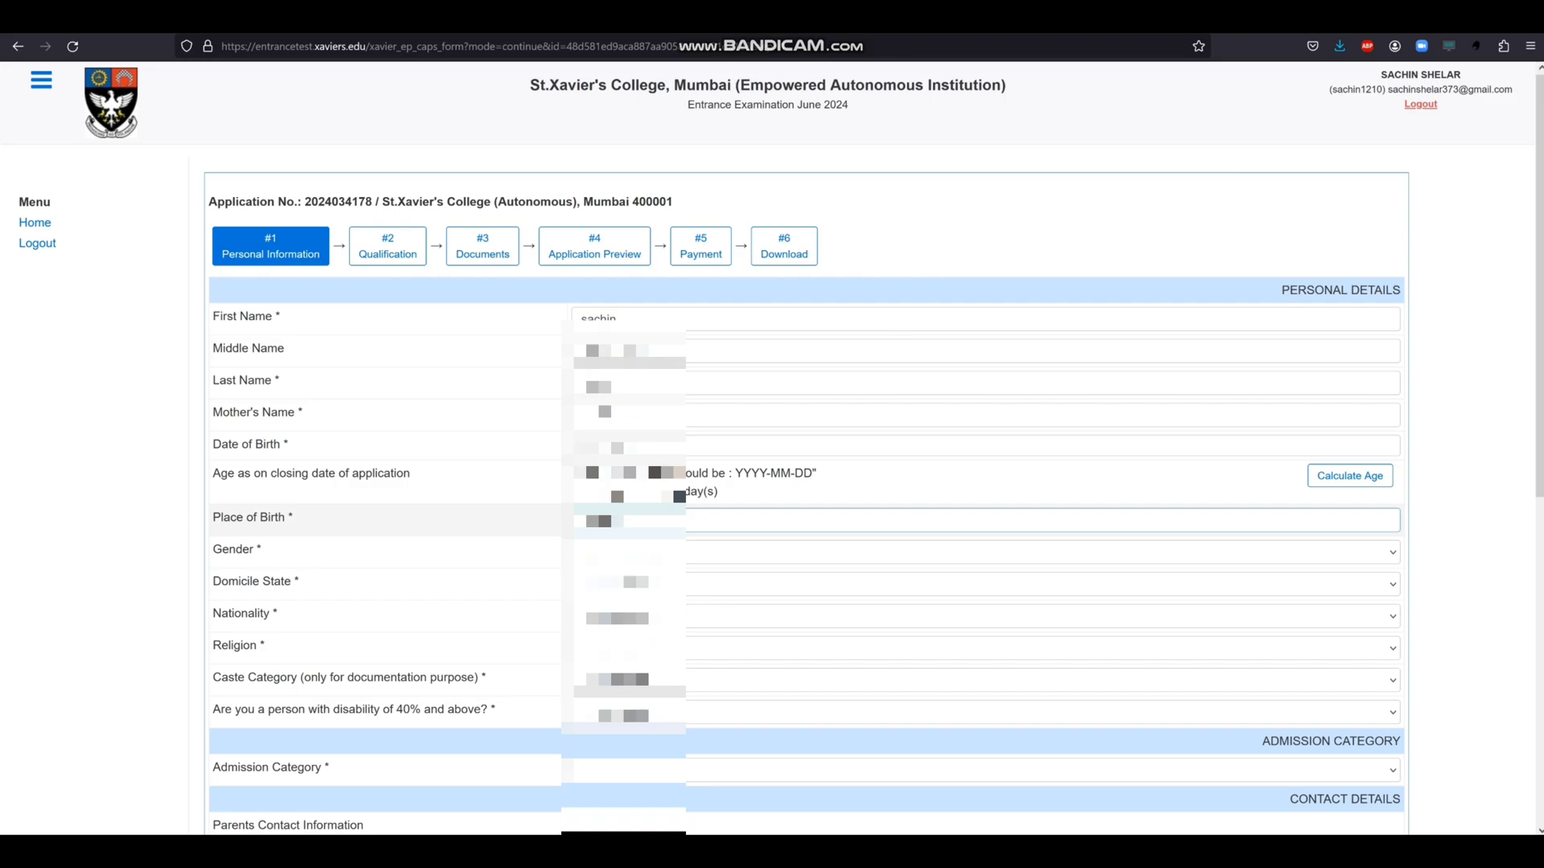
pyautogui.press('Tab')
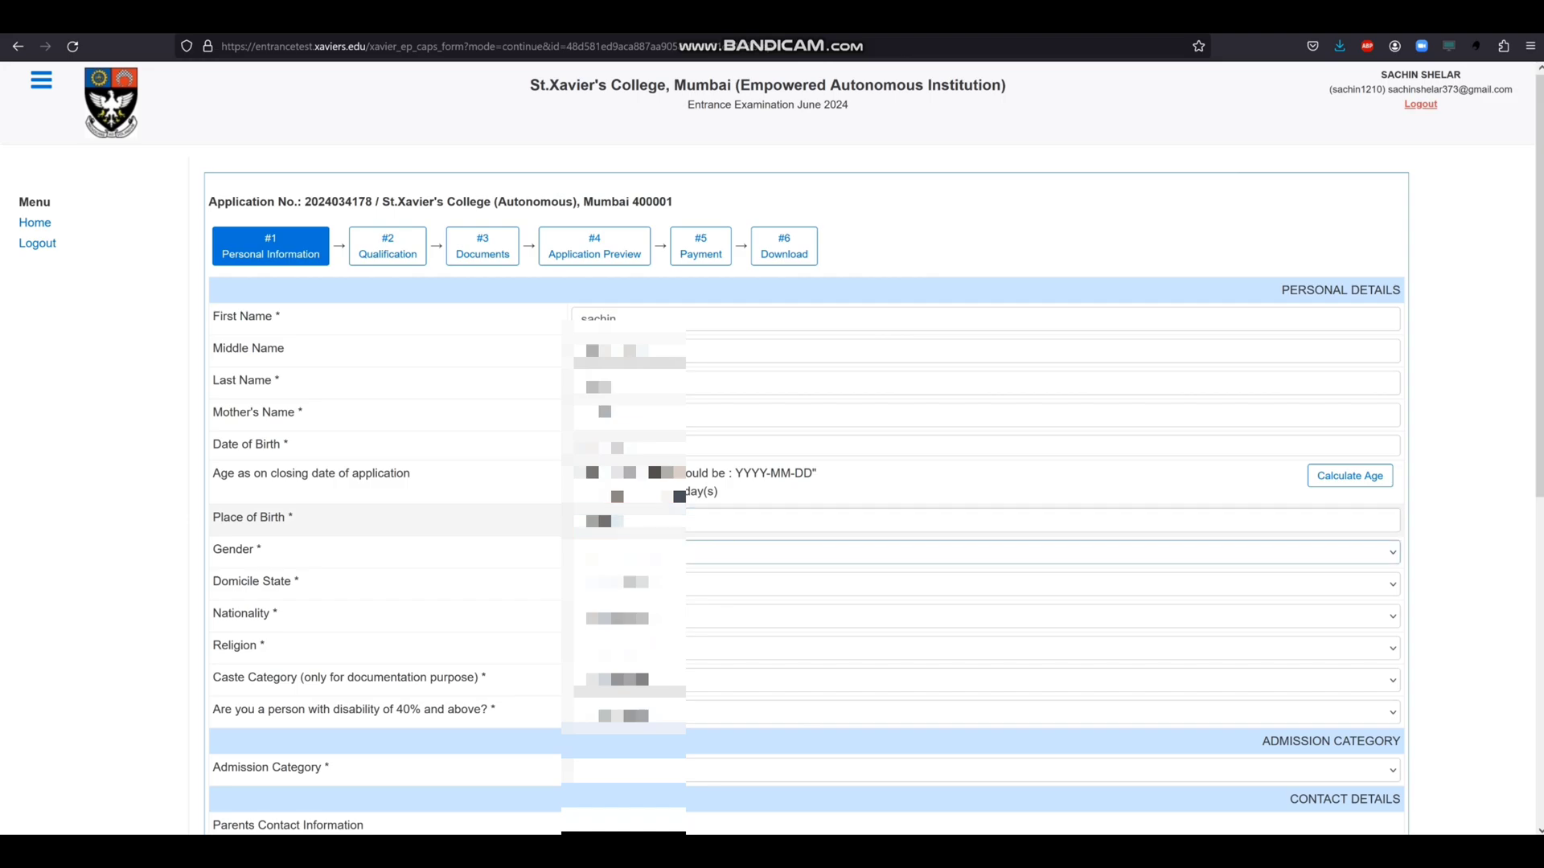
pyautogui.press('Tab')
pyautogui.press('Tab')
pyautogui.press('Tab')
pyautogui.press('Tab')
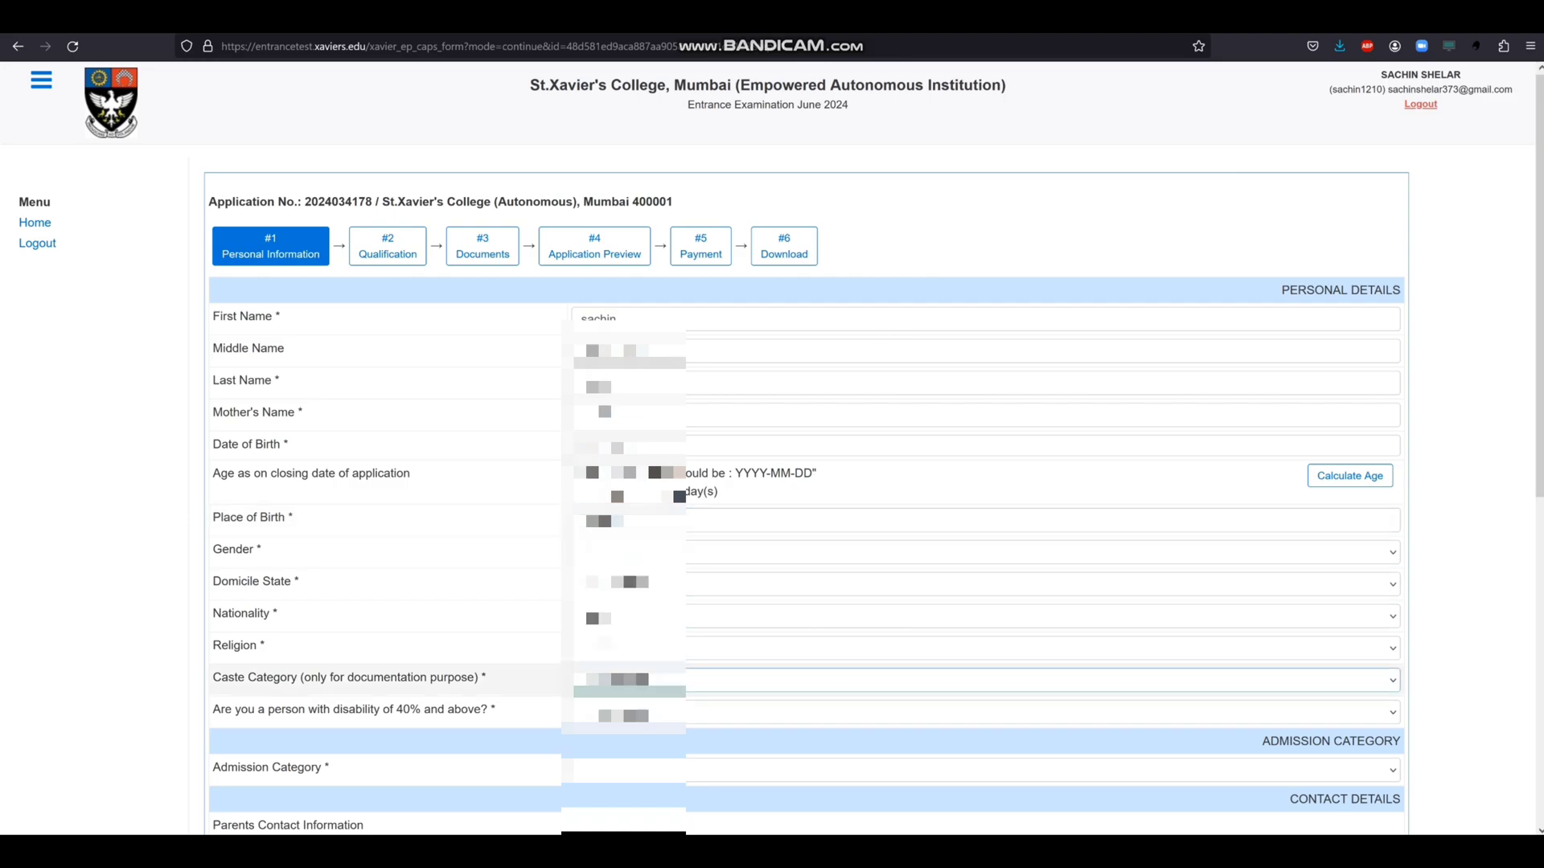
# Set caste category Open, disability No, and admission category General
pyautogui.click(630, 680)
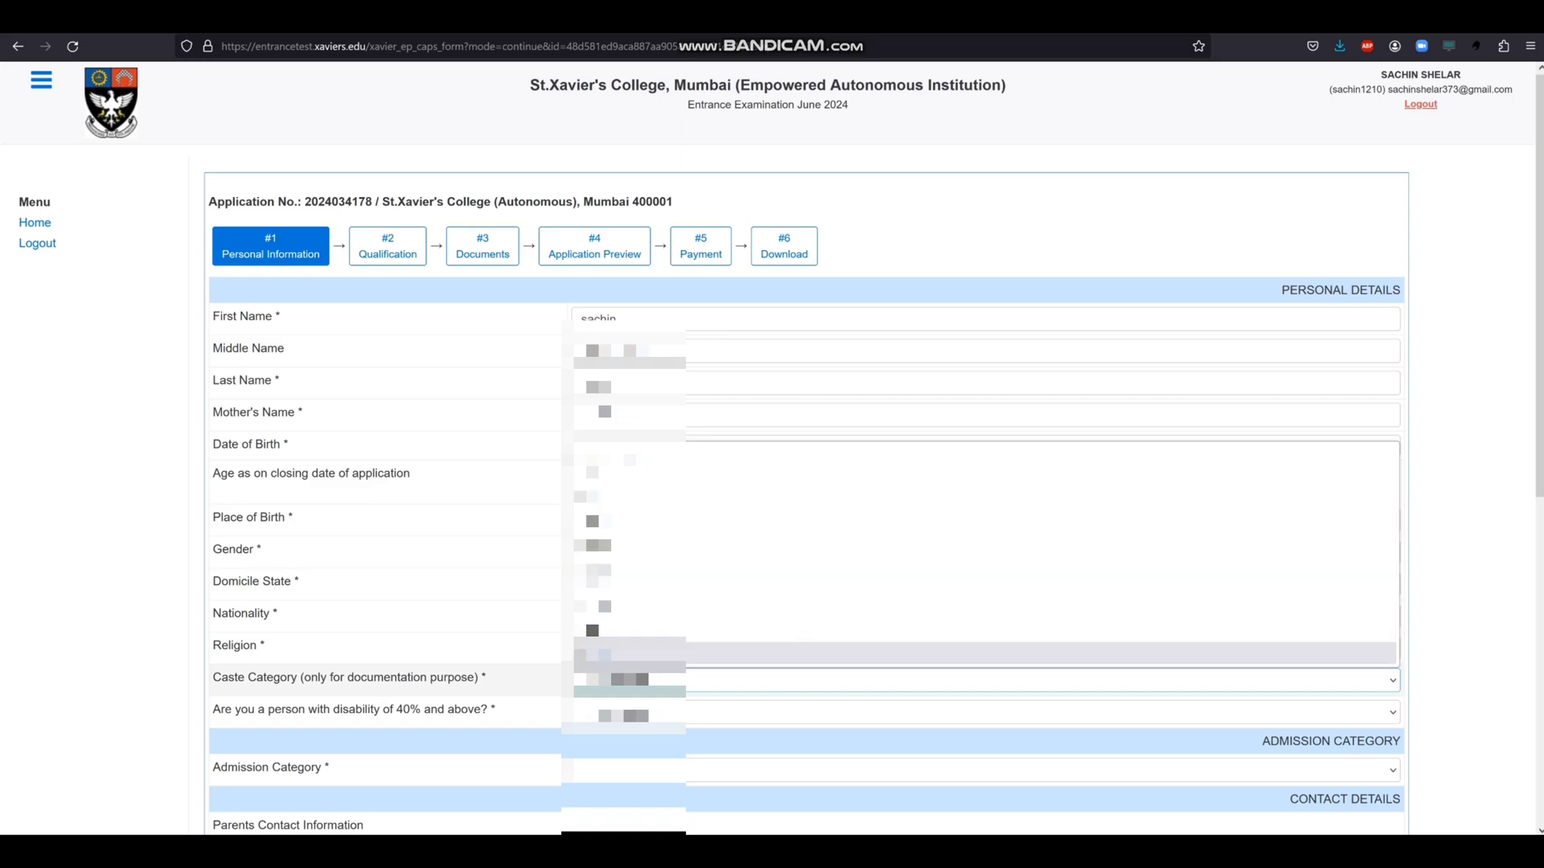
pyautogui.click(630, 653)
pyautogui.scroll(-4, 630, 598)
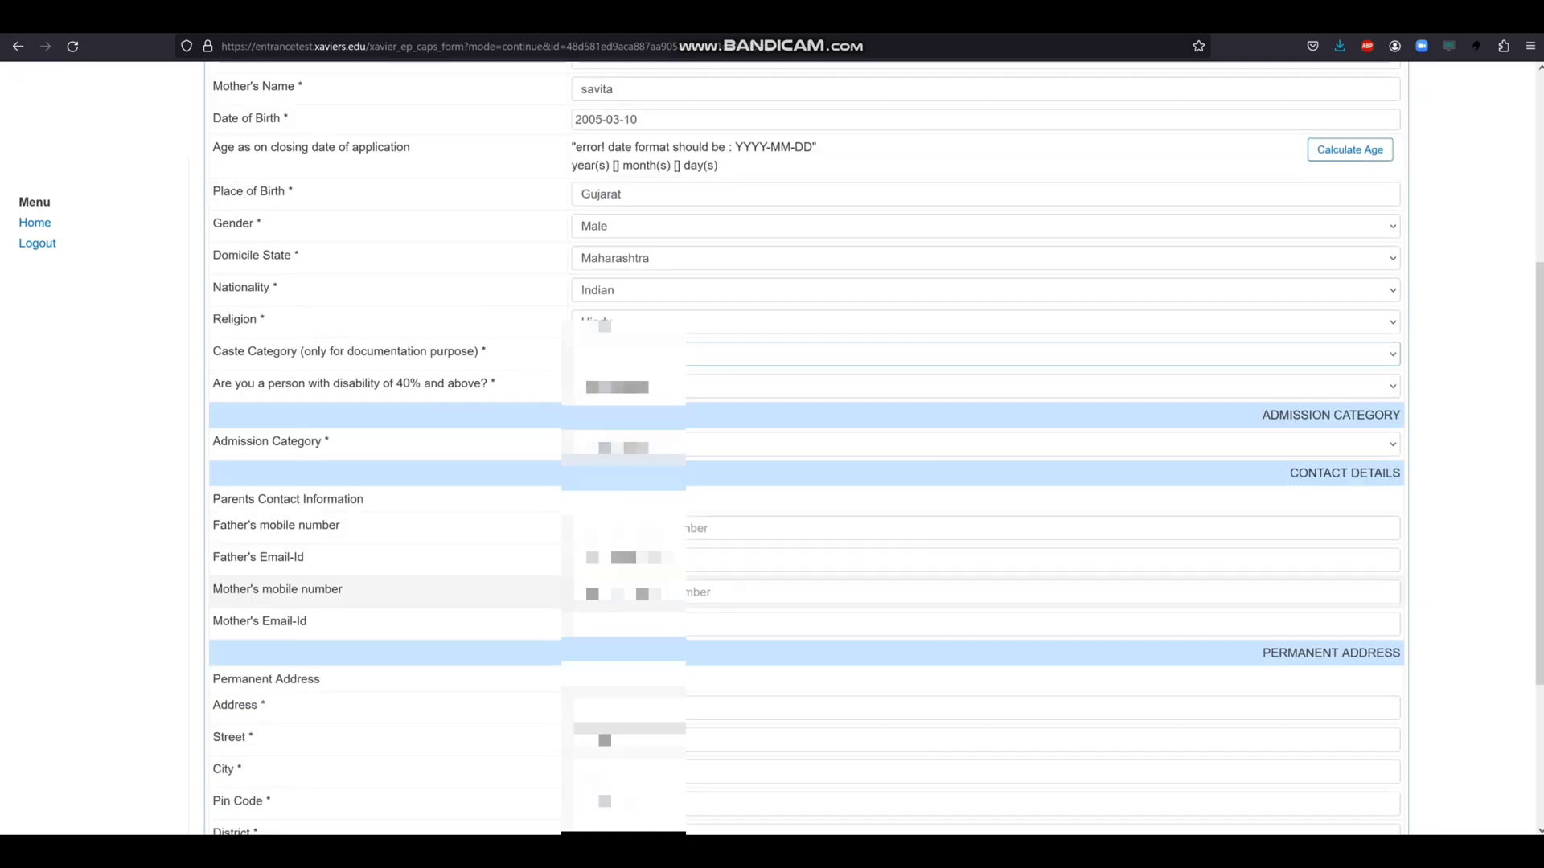
pyautogui.click(629, 387)
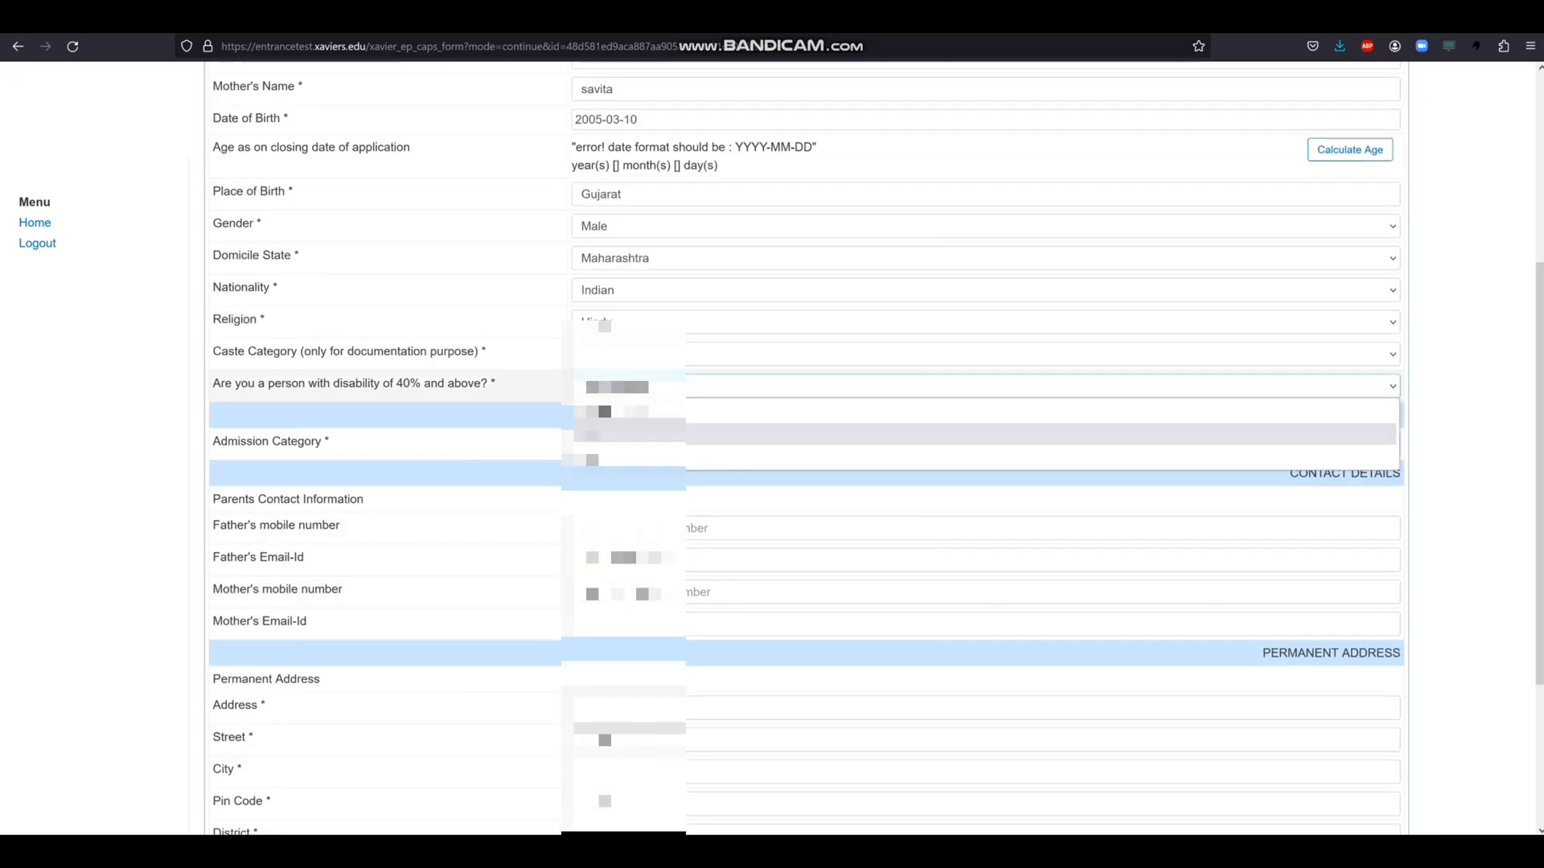
pyautogui.click(629, 435)
pyautogui.scroll(4, 628, 434)
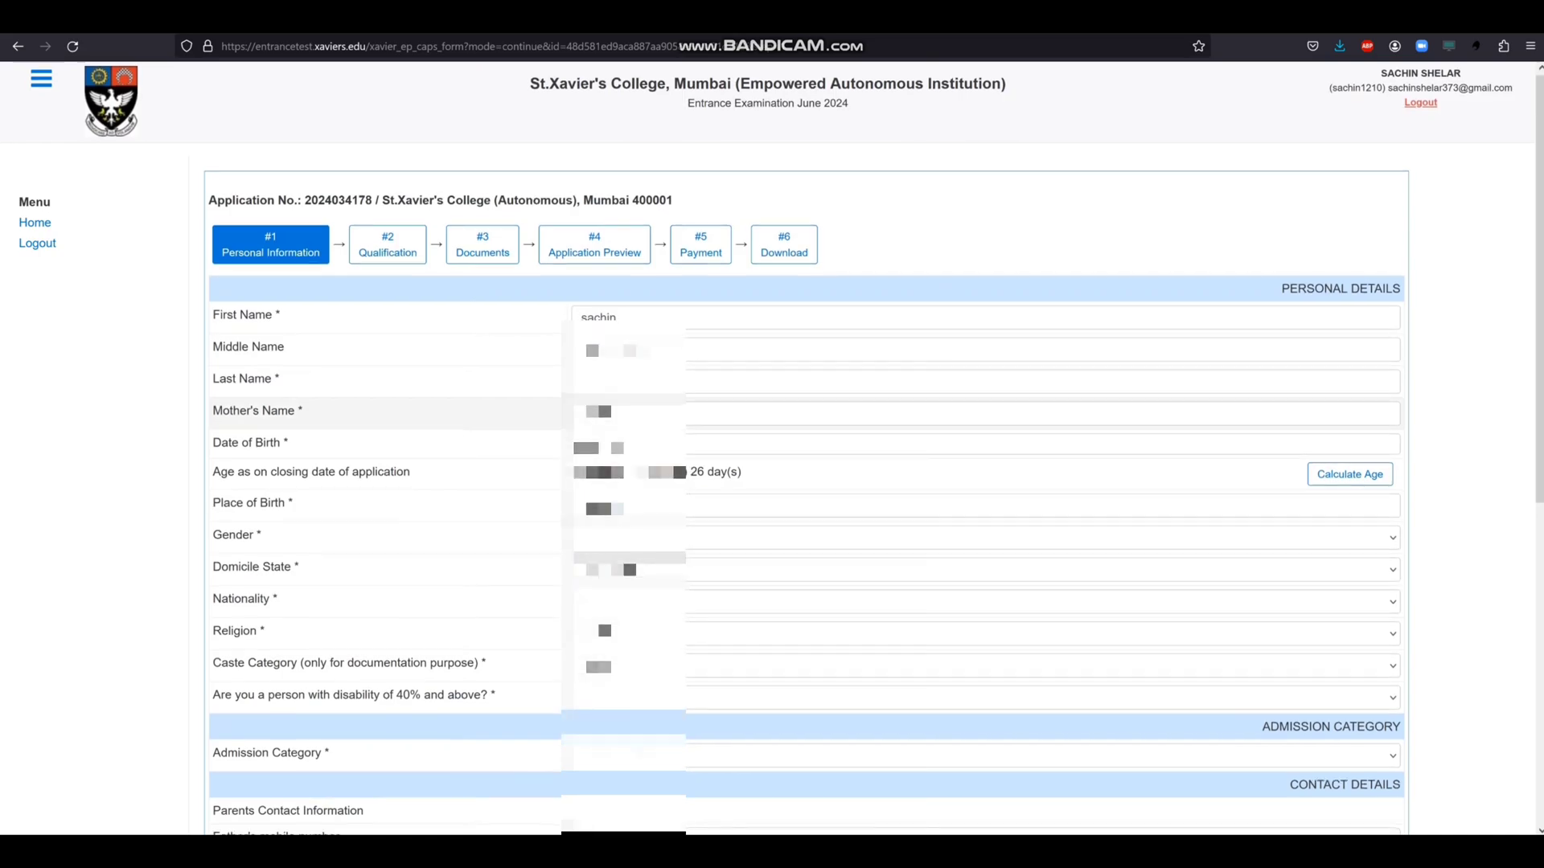
pyautogui.scroll(-5, 804, 450)
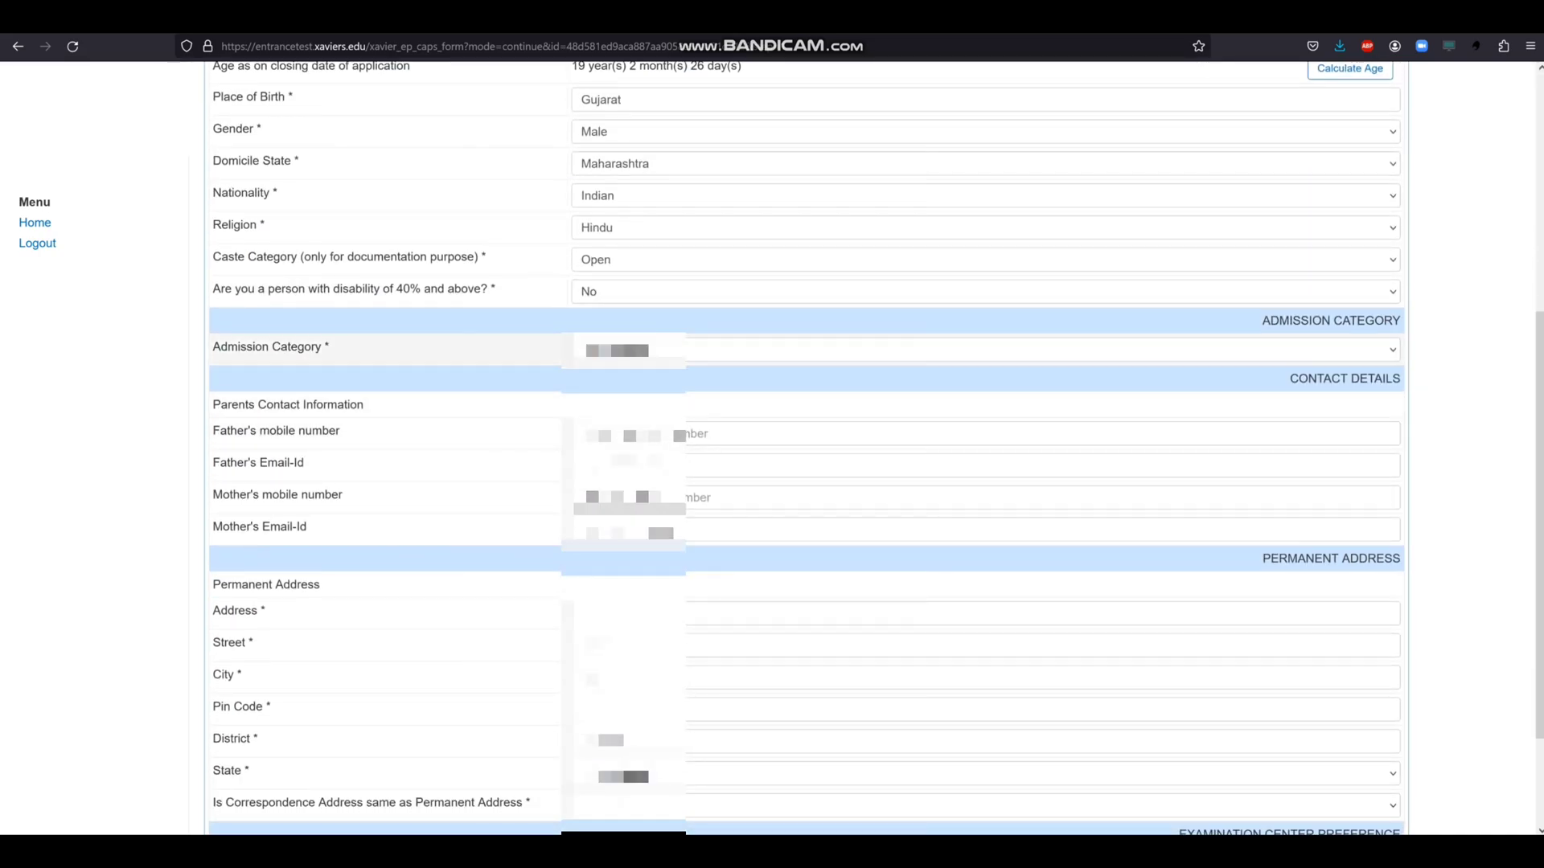
pyautogui.click(629, 349)
pyautogui.click(629, 397)
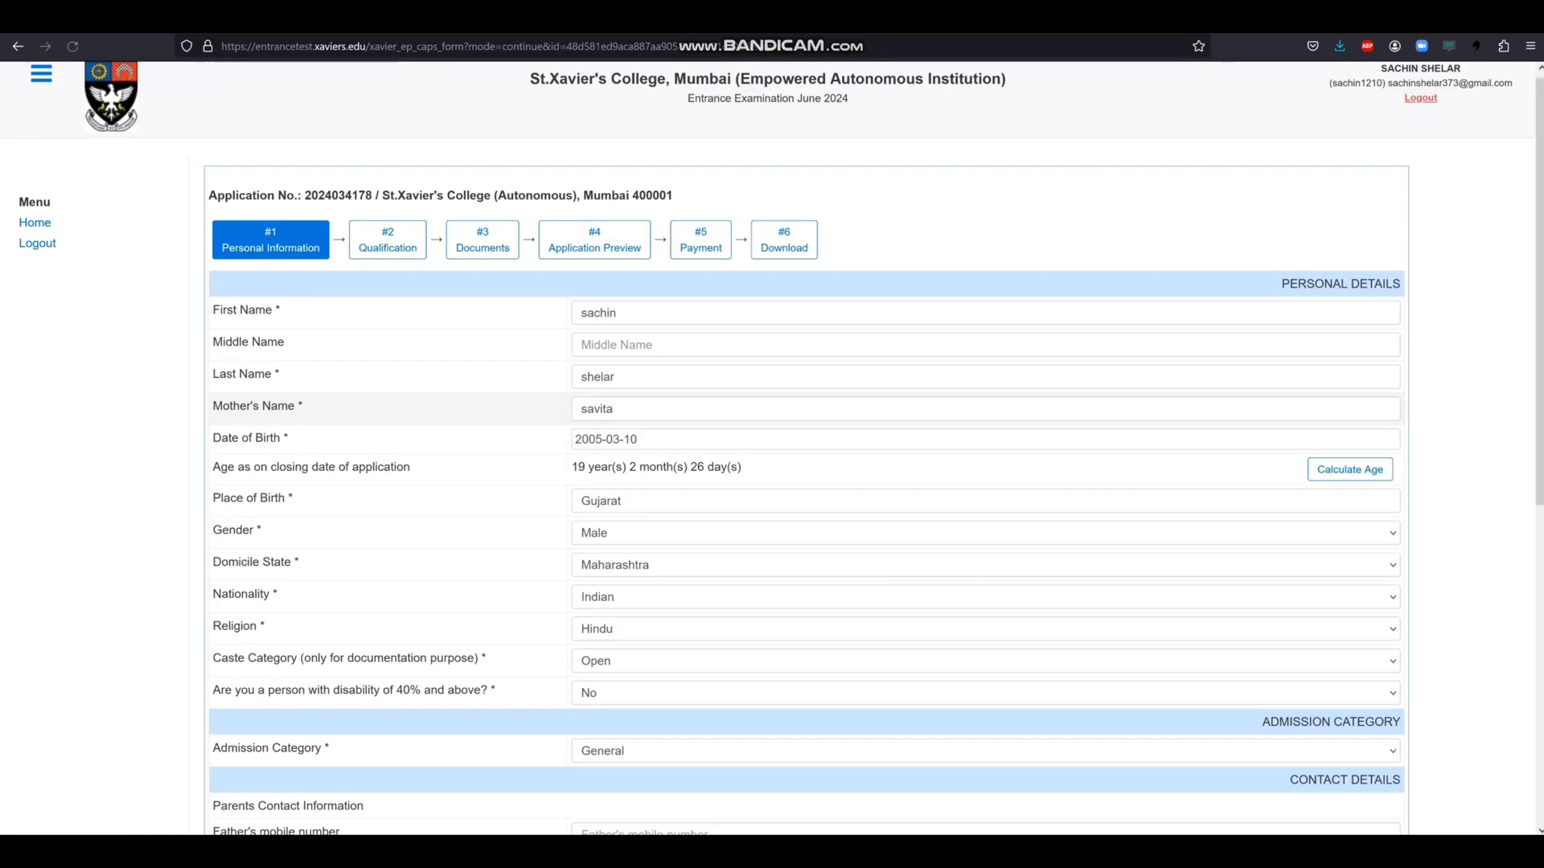
# Enter the permanent address with its street, city, pin code, district and state
pyautogui.scroll(-7, 804, 451)
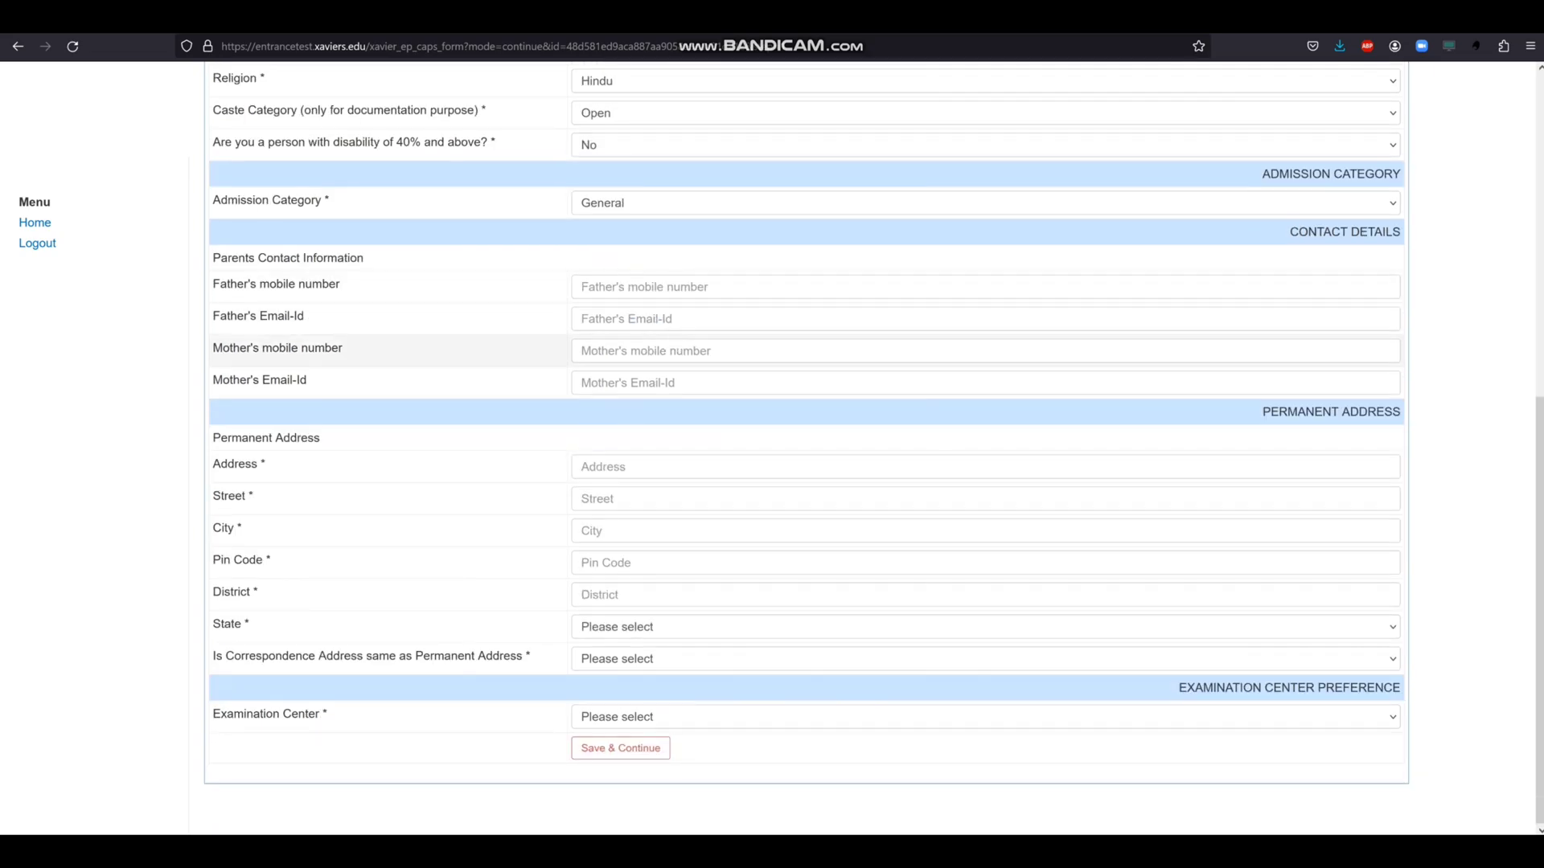
pyautogui.click(771, 467)
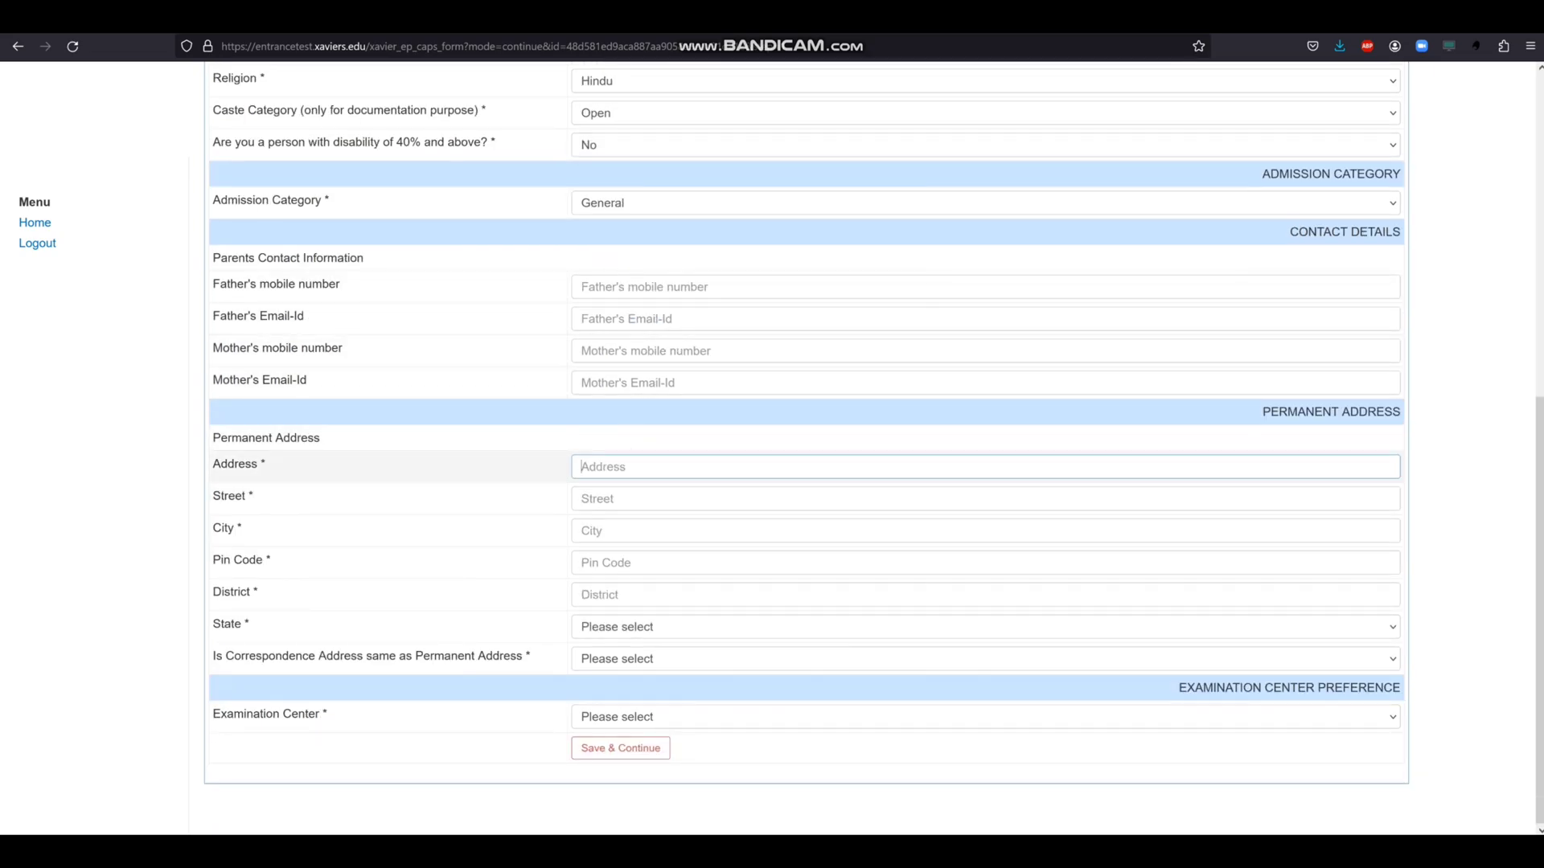
pyautogui.write('d')
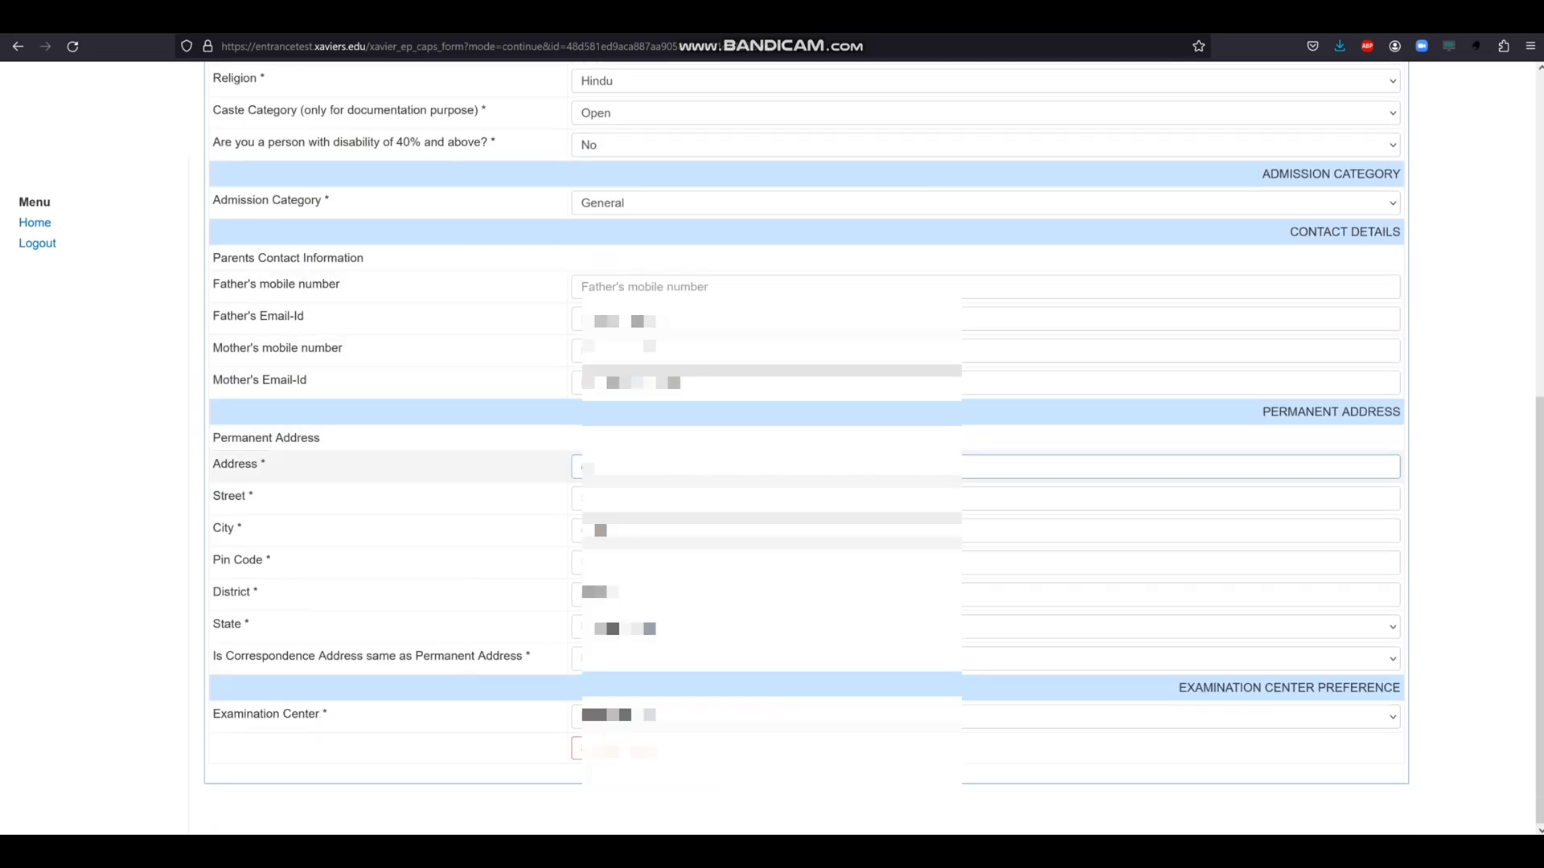
pyautogui.press('Tab')
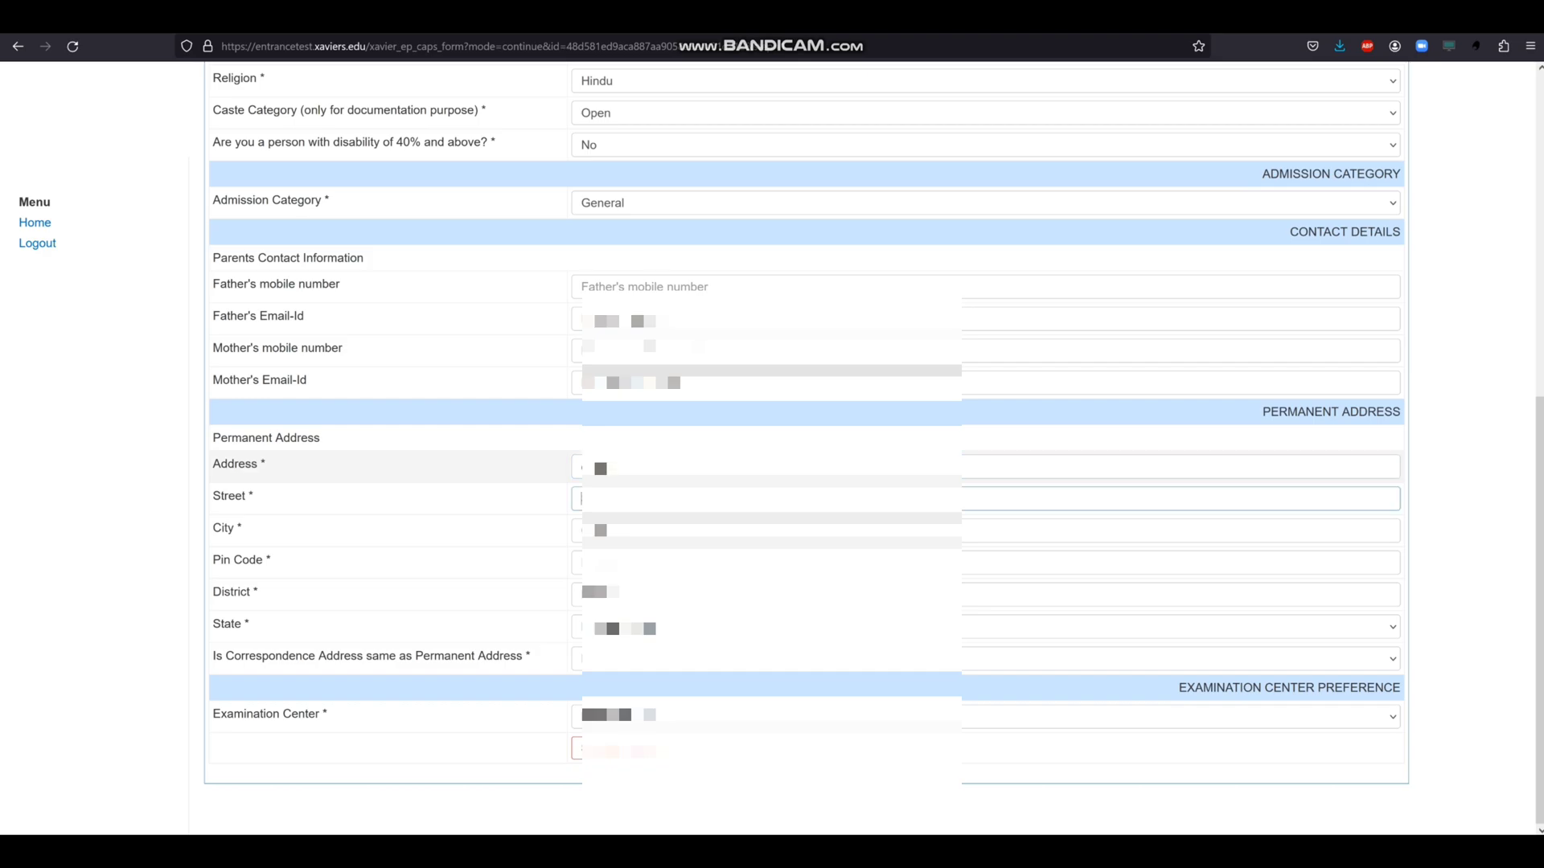
pyautogui.hotkey('shift', 'Tab')
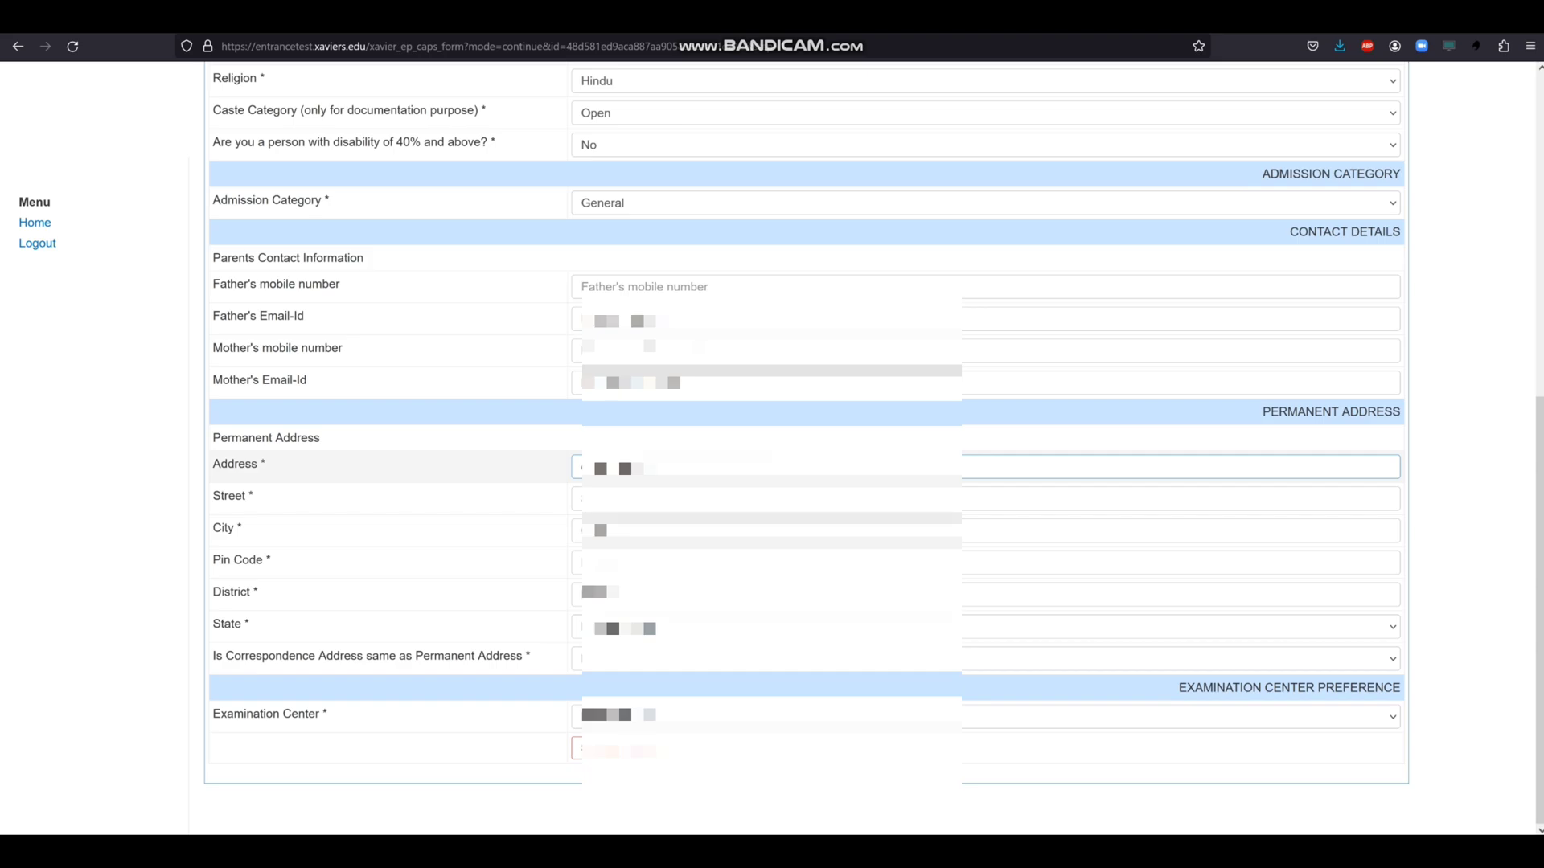
pyautogui.press('Tab')
pyautogui.press('Tab')
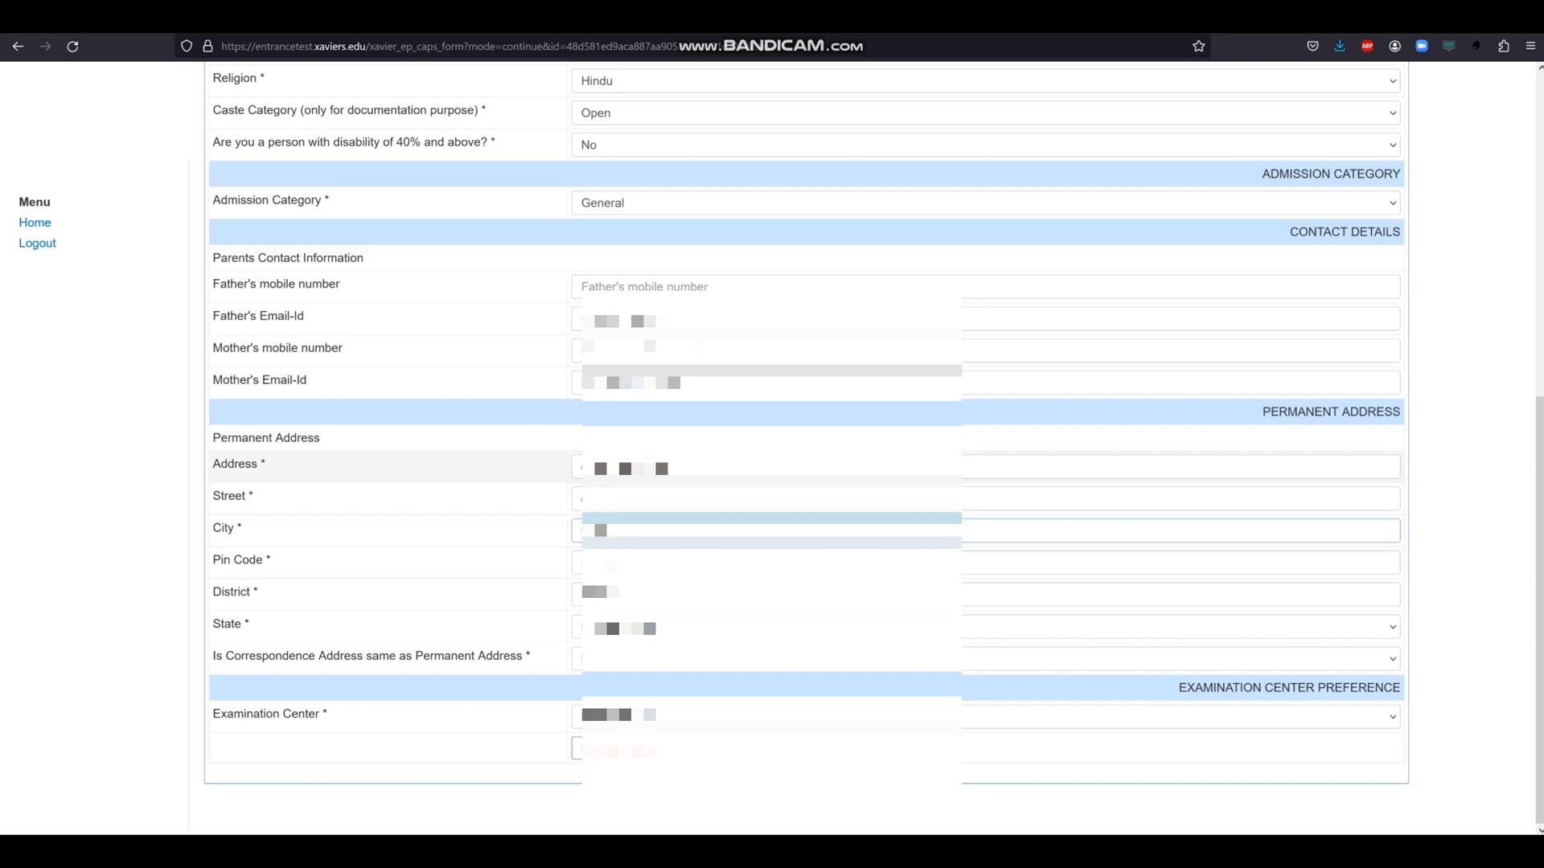
pyautogui.press('Tab')
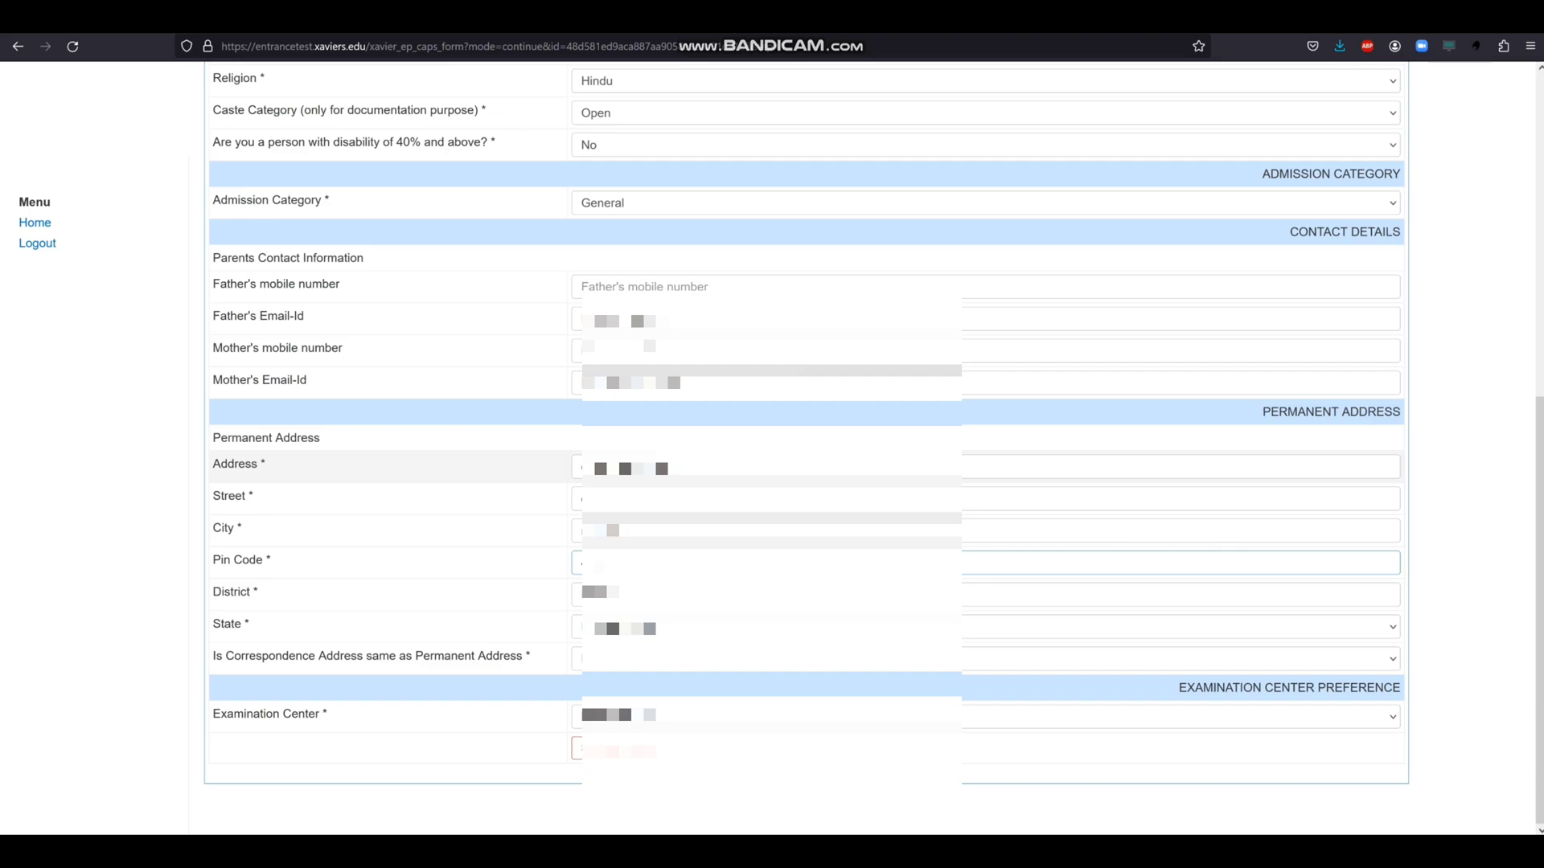
pyautogui.press('Tab')
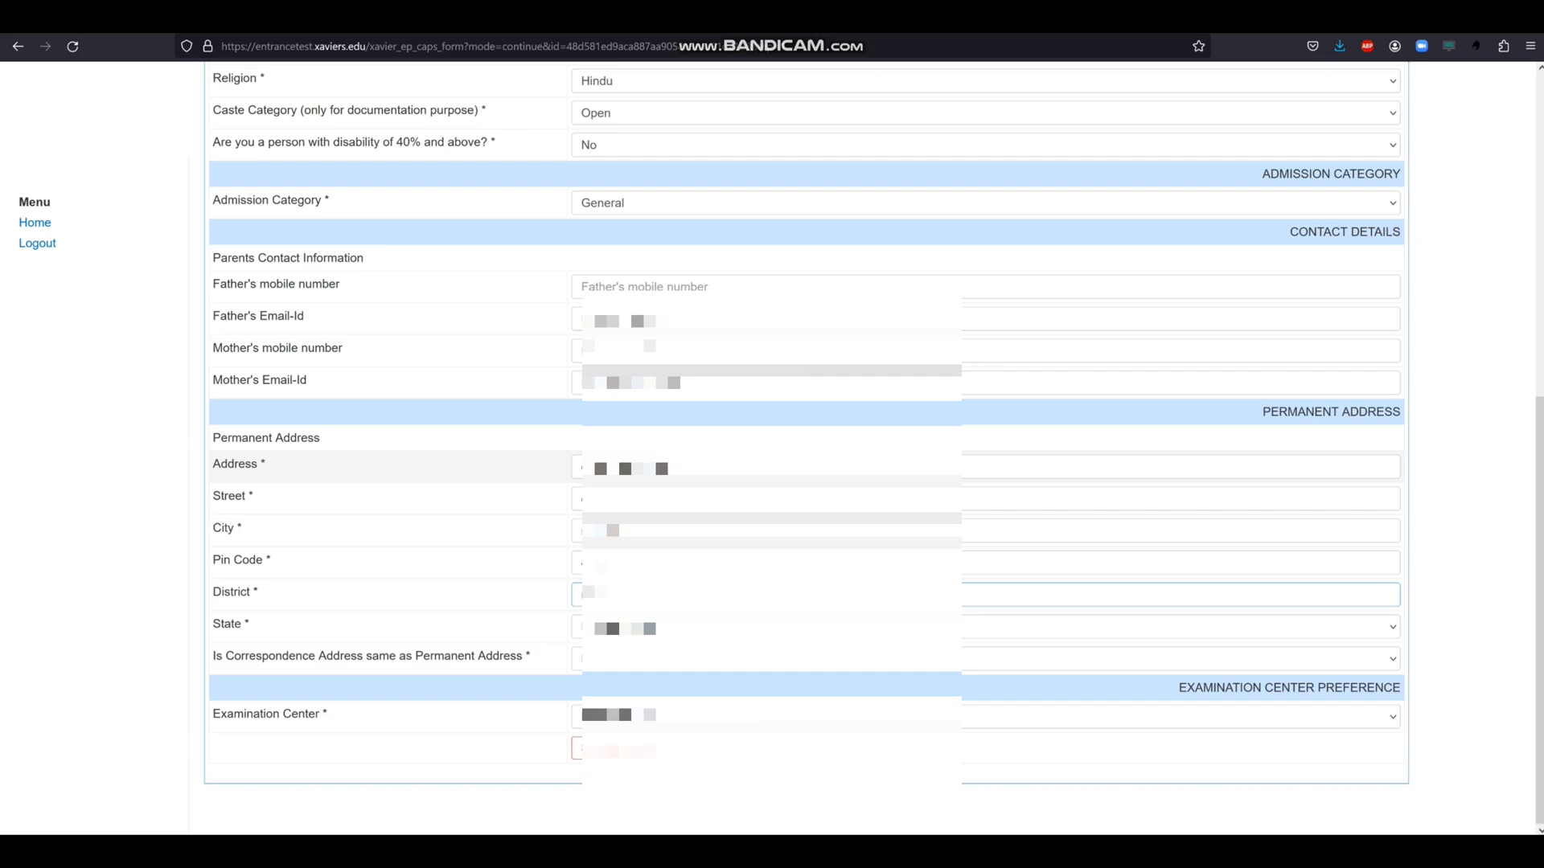
pyautogui.press('Tab')
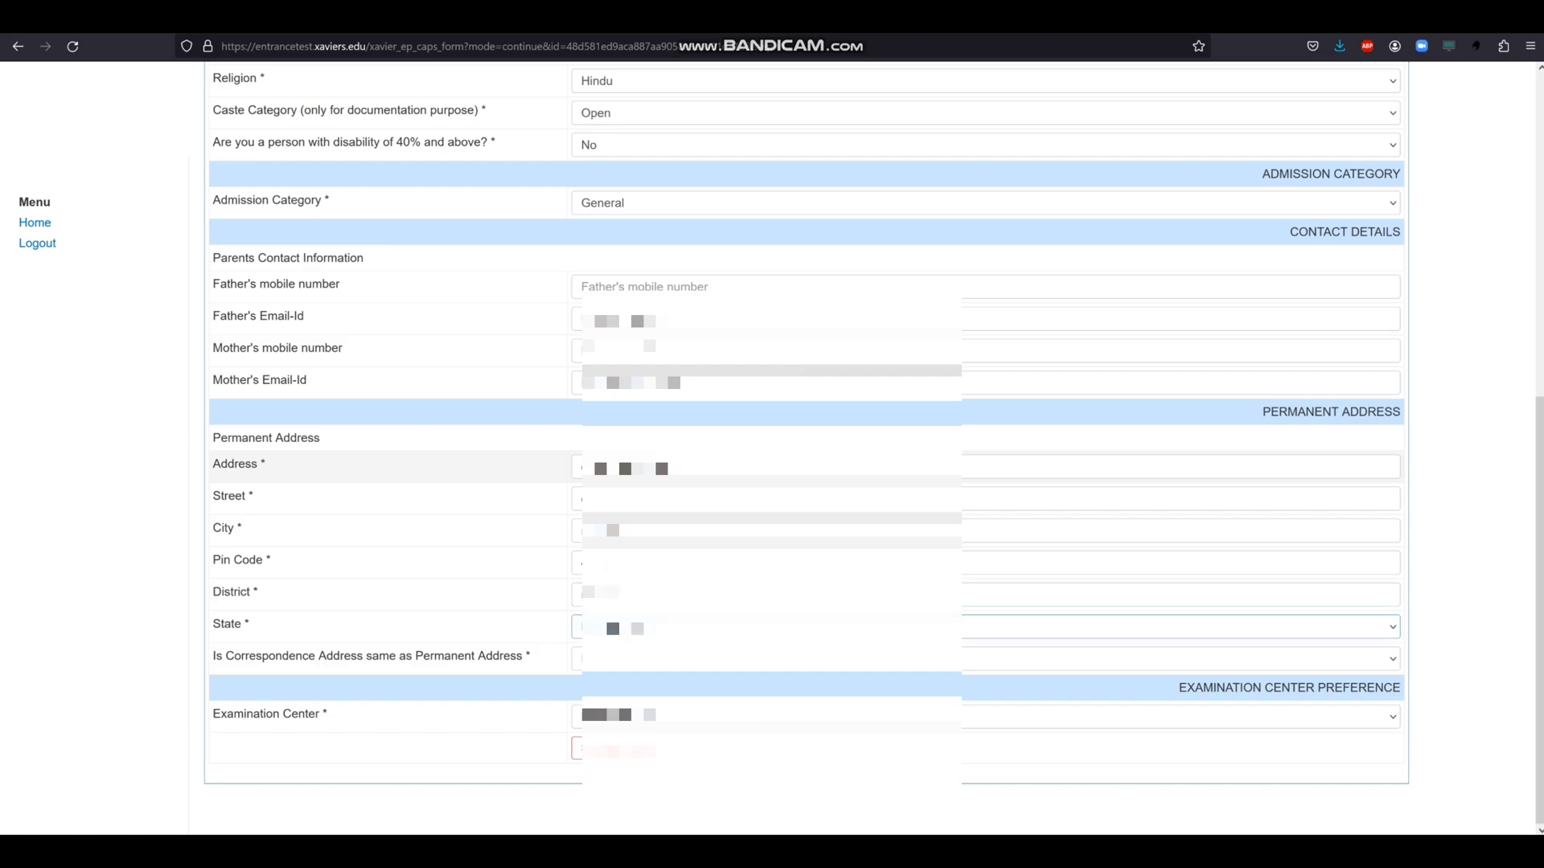
pyautogui.press('Tab')
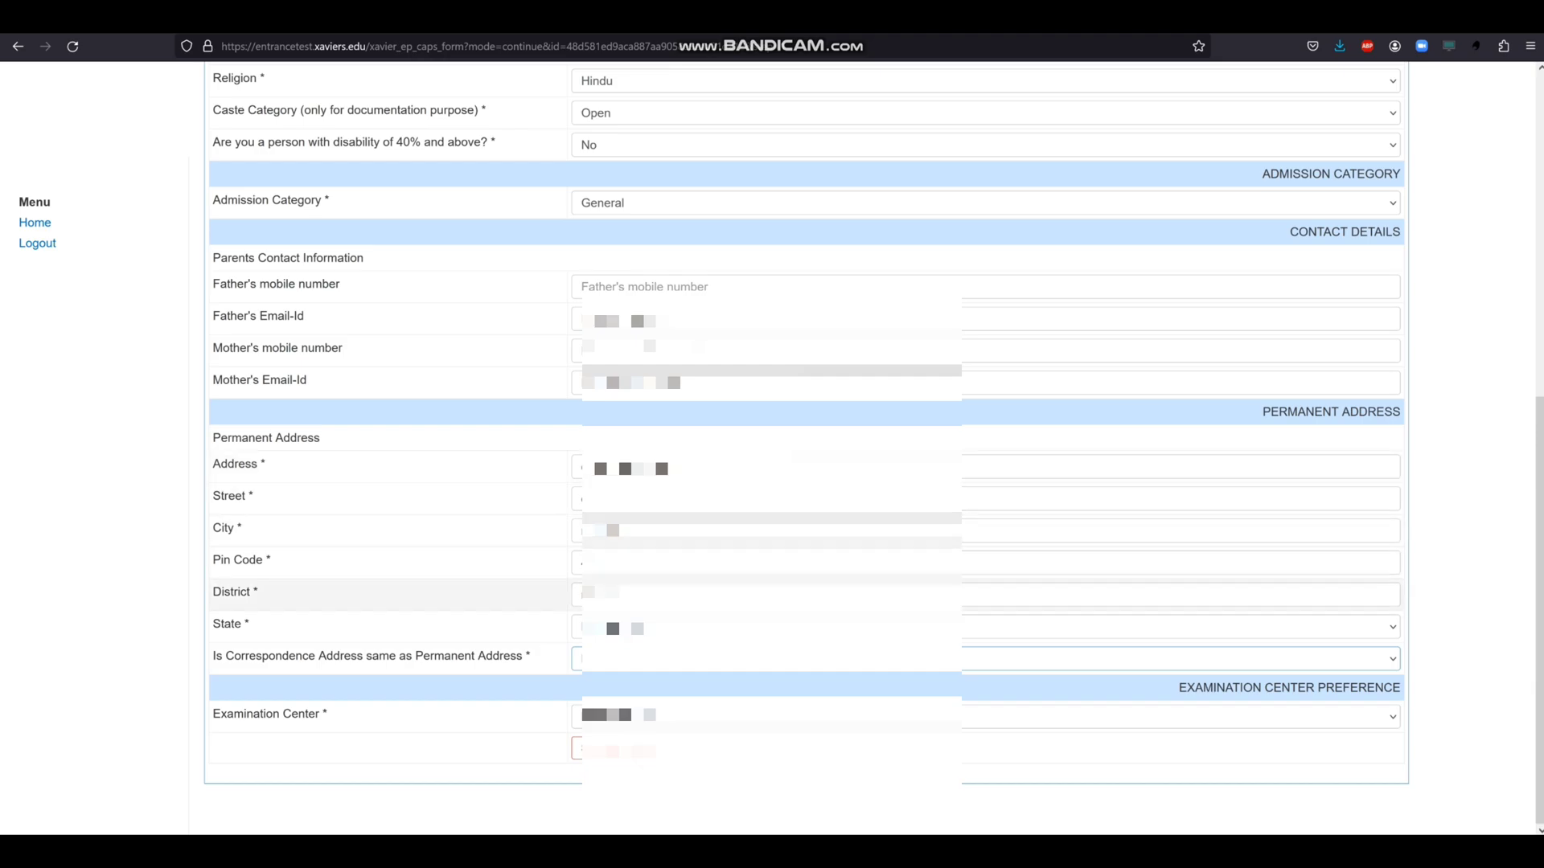
# Answer the correspondence address question and choose the second examination centre option
pyautogui.click(771, 659)
pyautogui.click(772, 708)
pyautogui.click(772, 659)
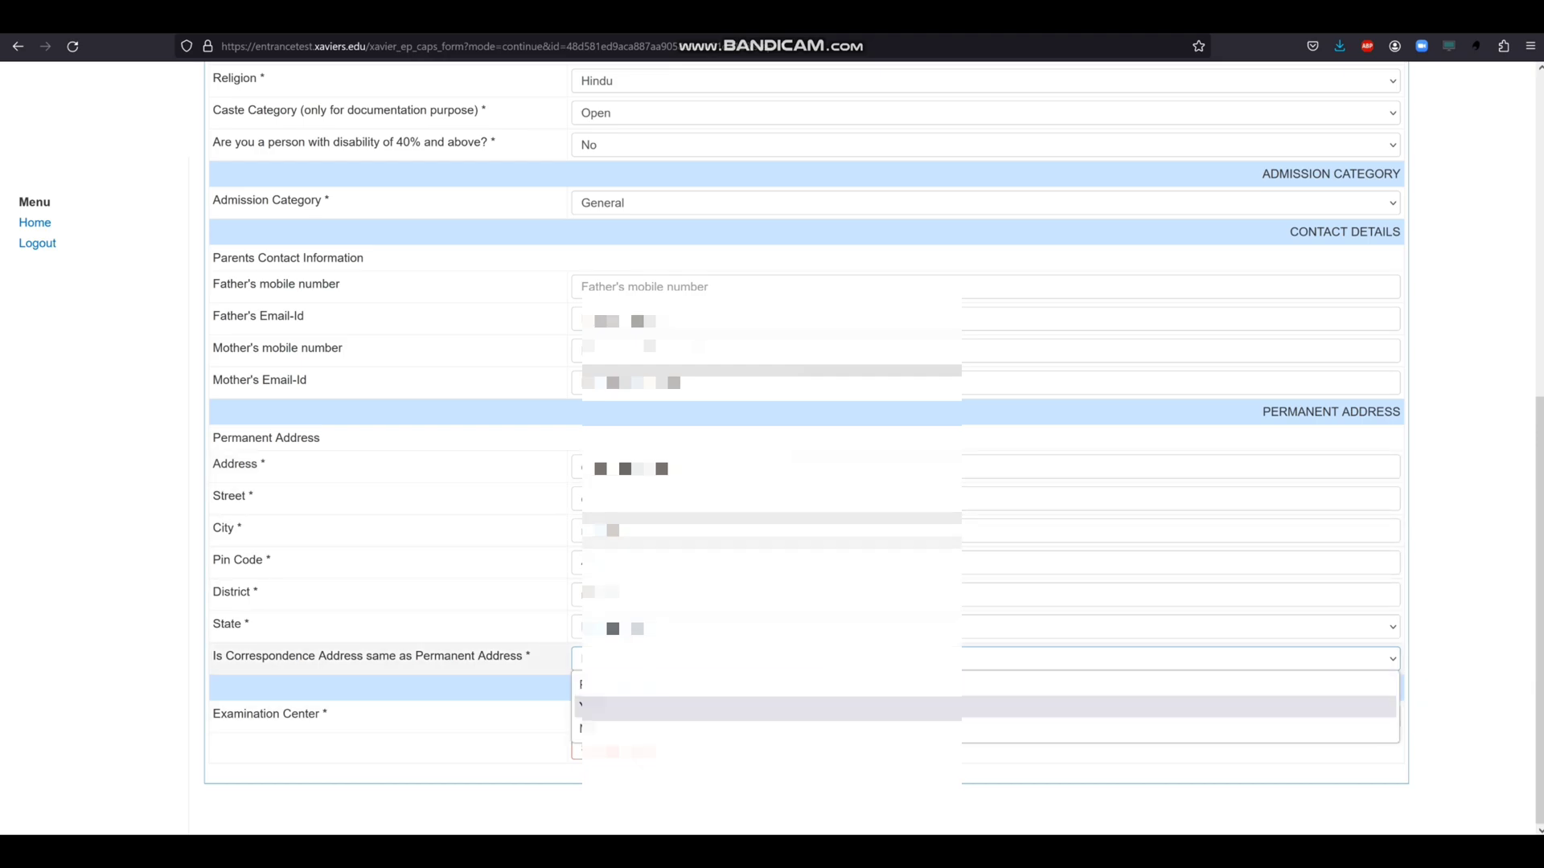
pyautogui.click(771, 707)
pyautogui.scroll(-3, 772, 630)
pyautogui.scroll(-2, 772, 591)
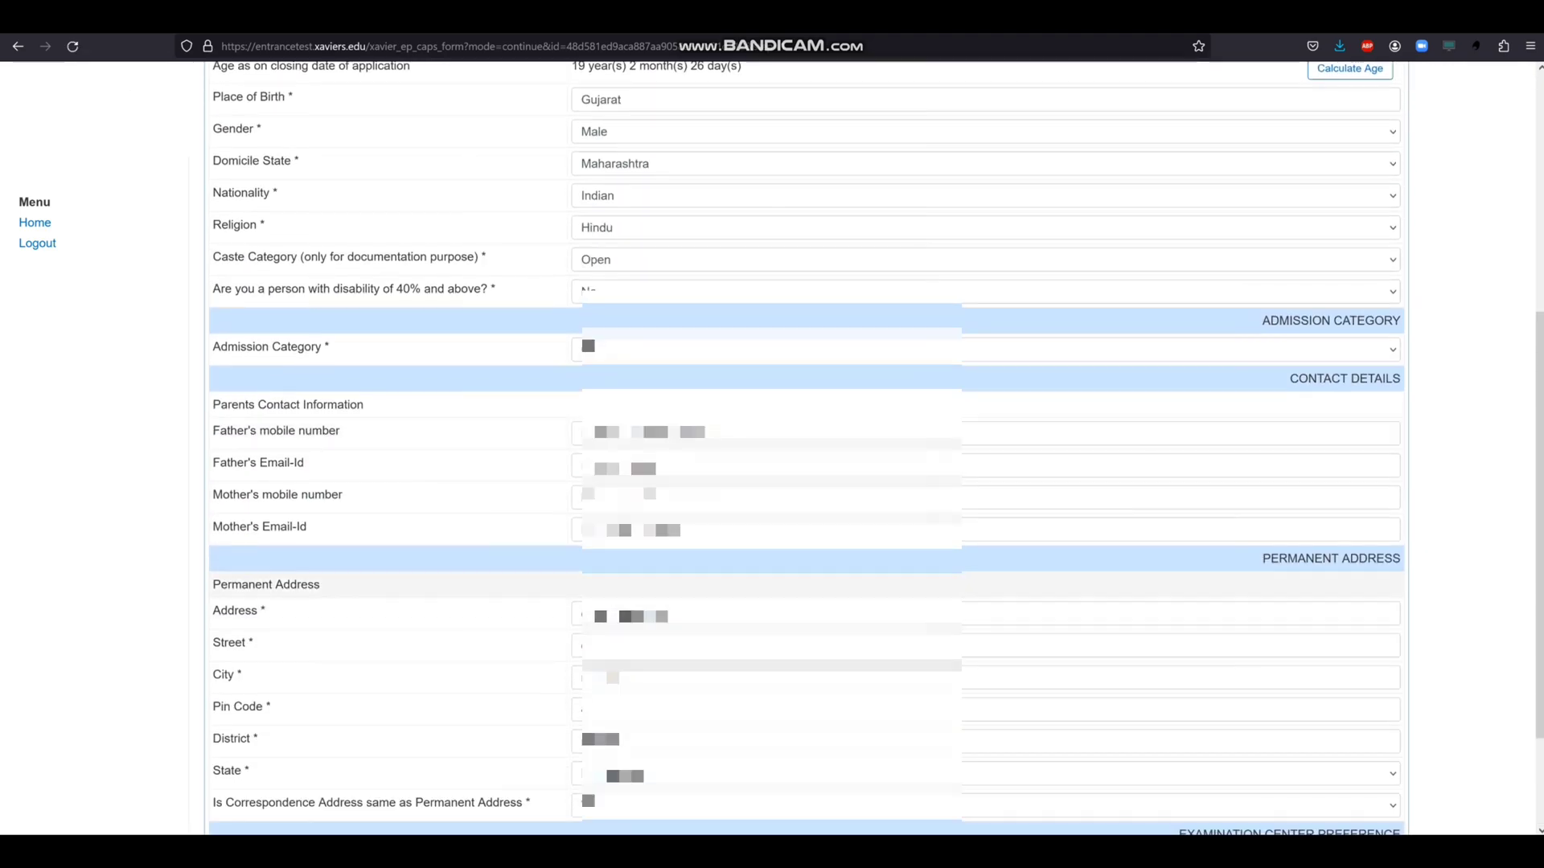
pyautogui.scroll(-2, 772, 465)
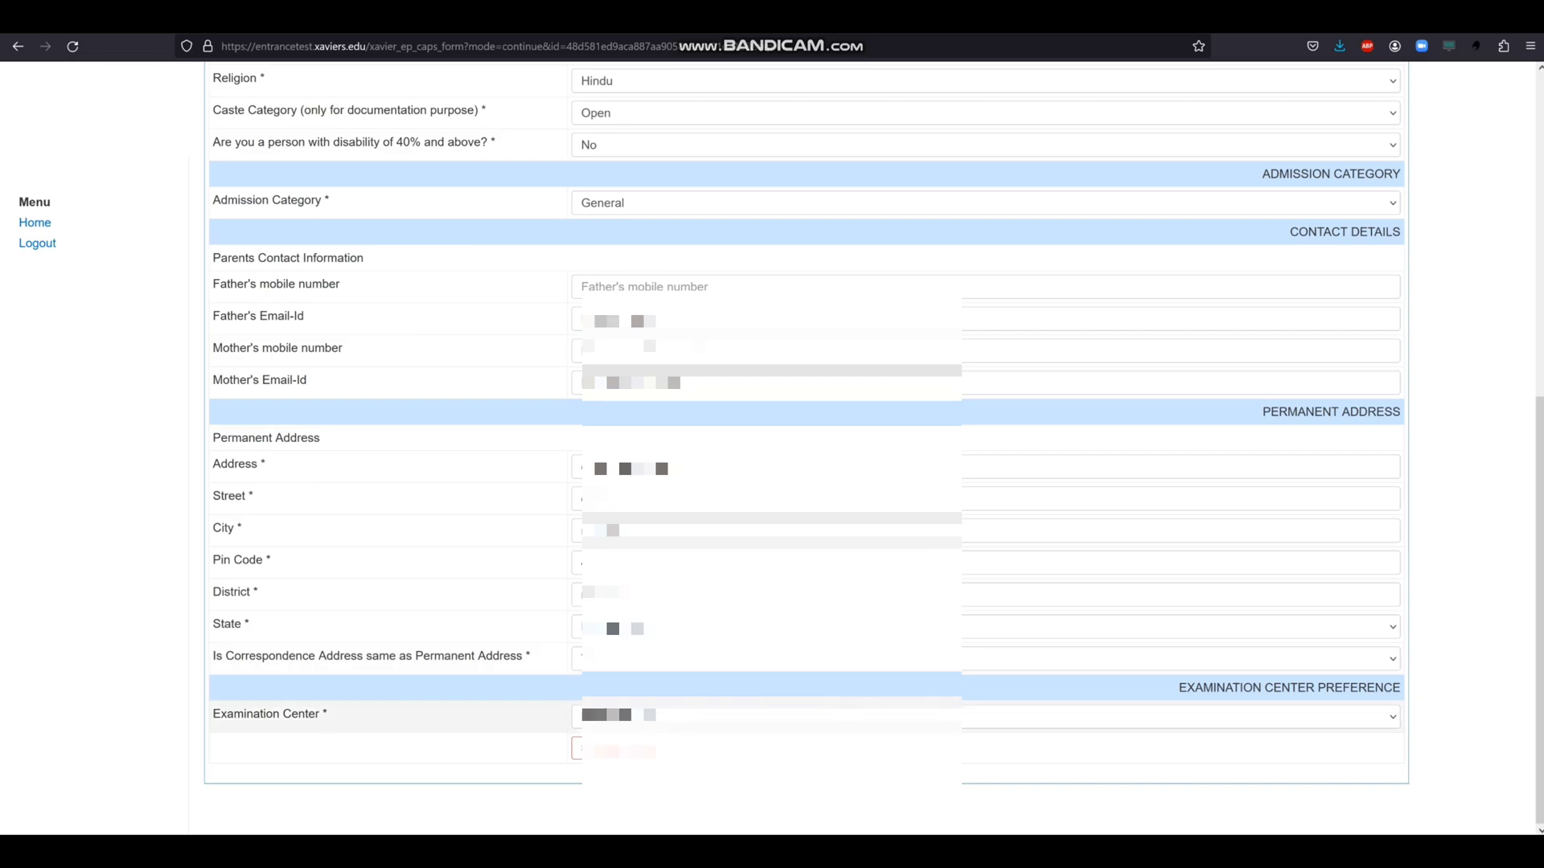
pyautogui.click(772, 715)
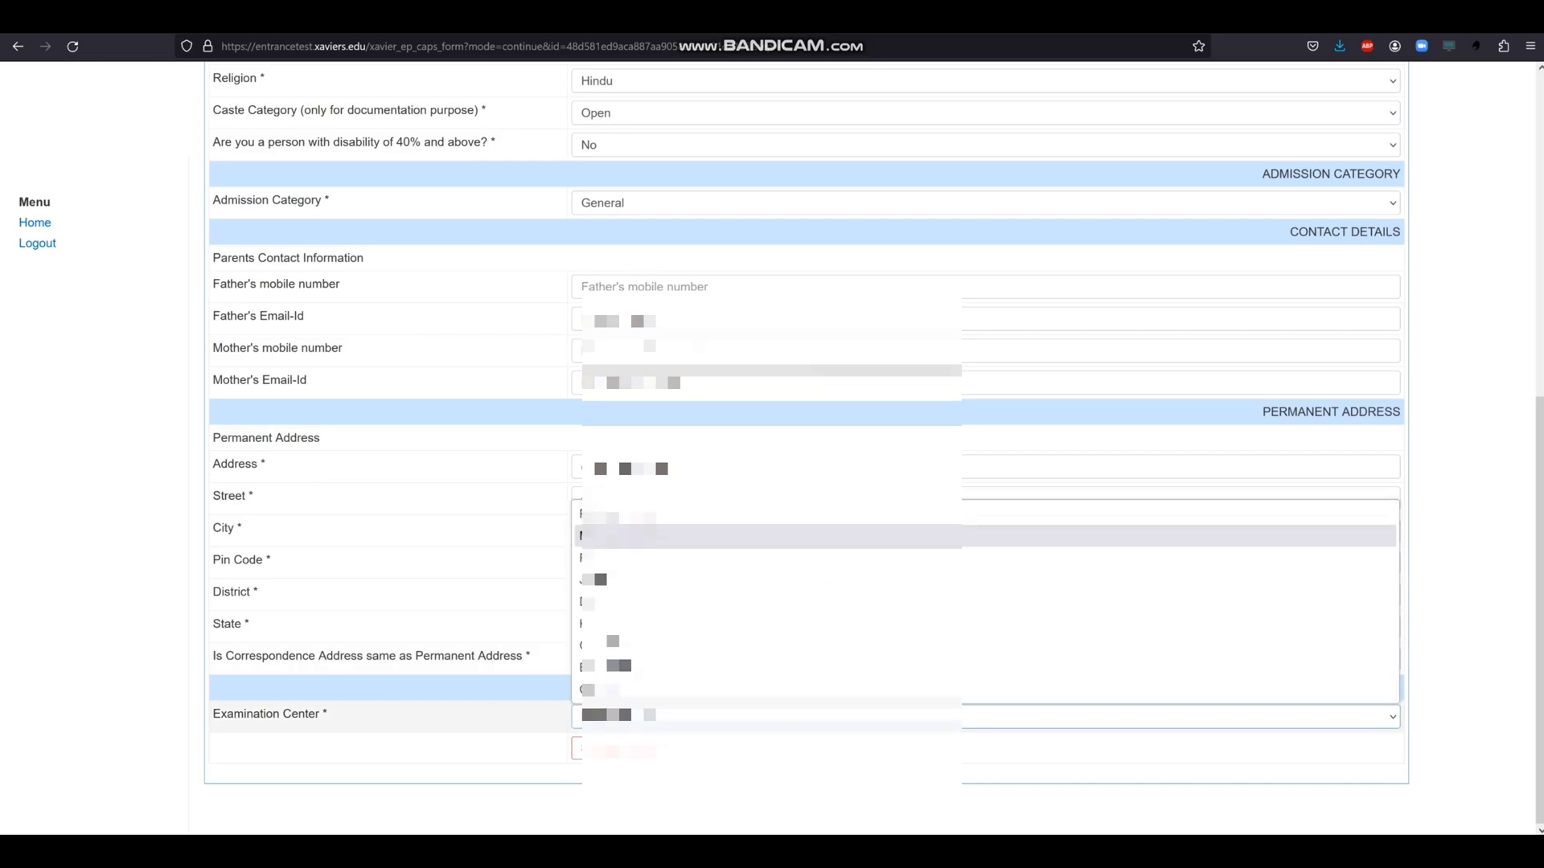
pyautogui.click(772, 537)
pyautogui.click(772, 716)
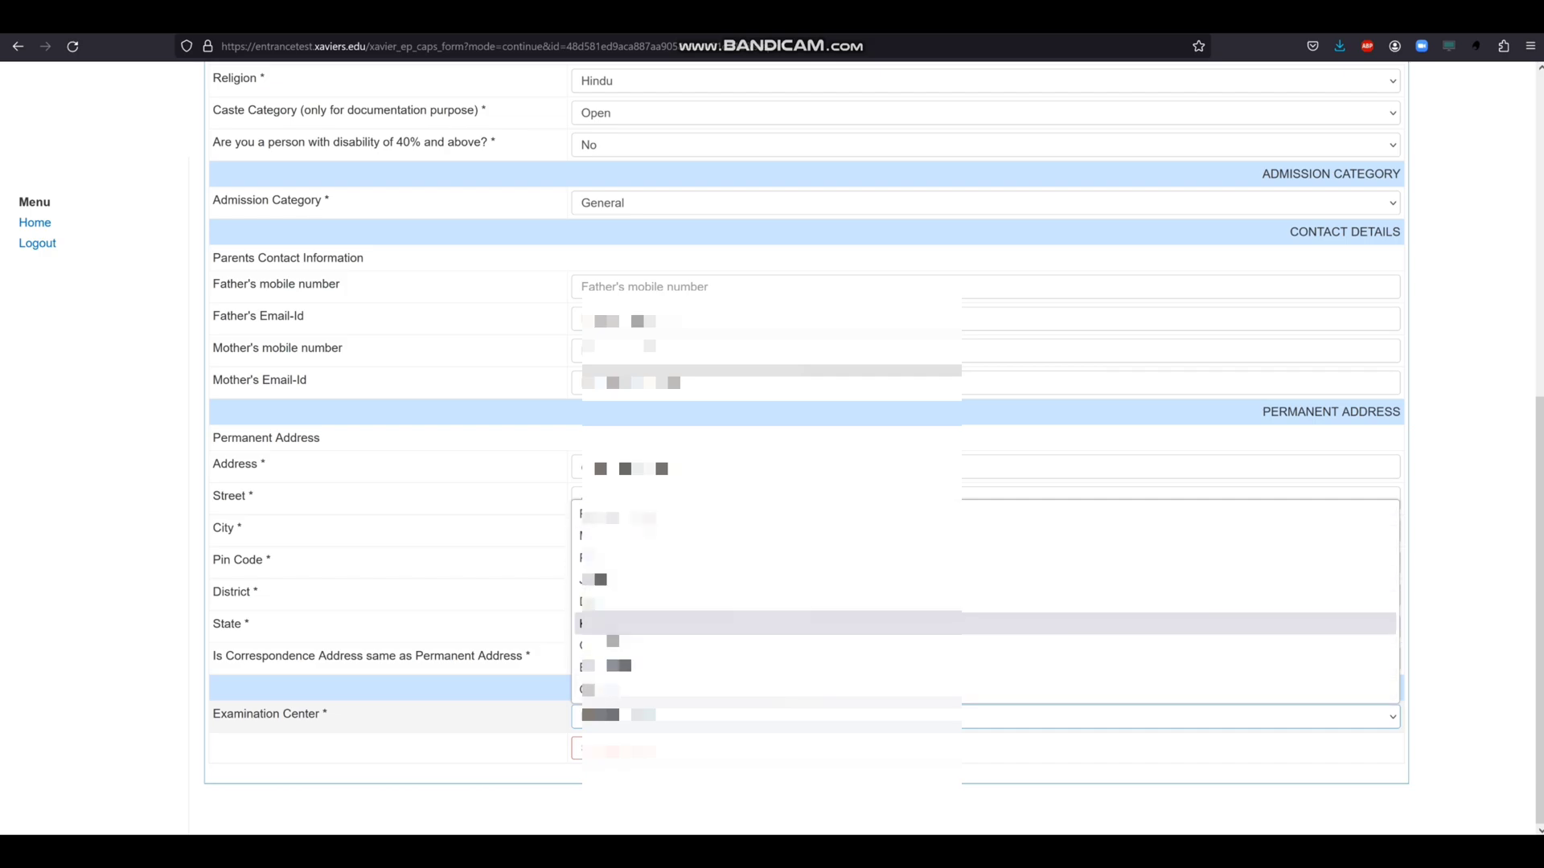
pyautogui.click(772, 536)
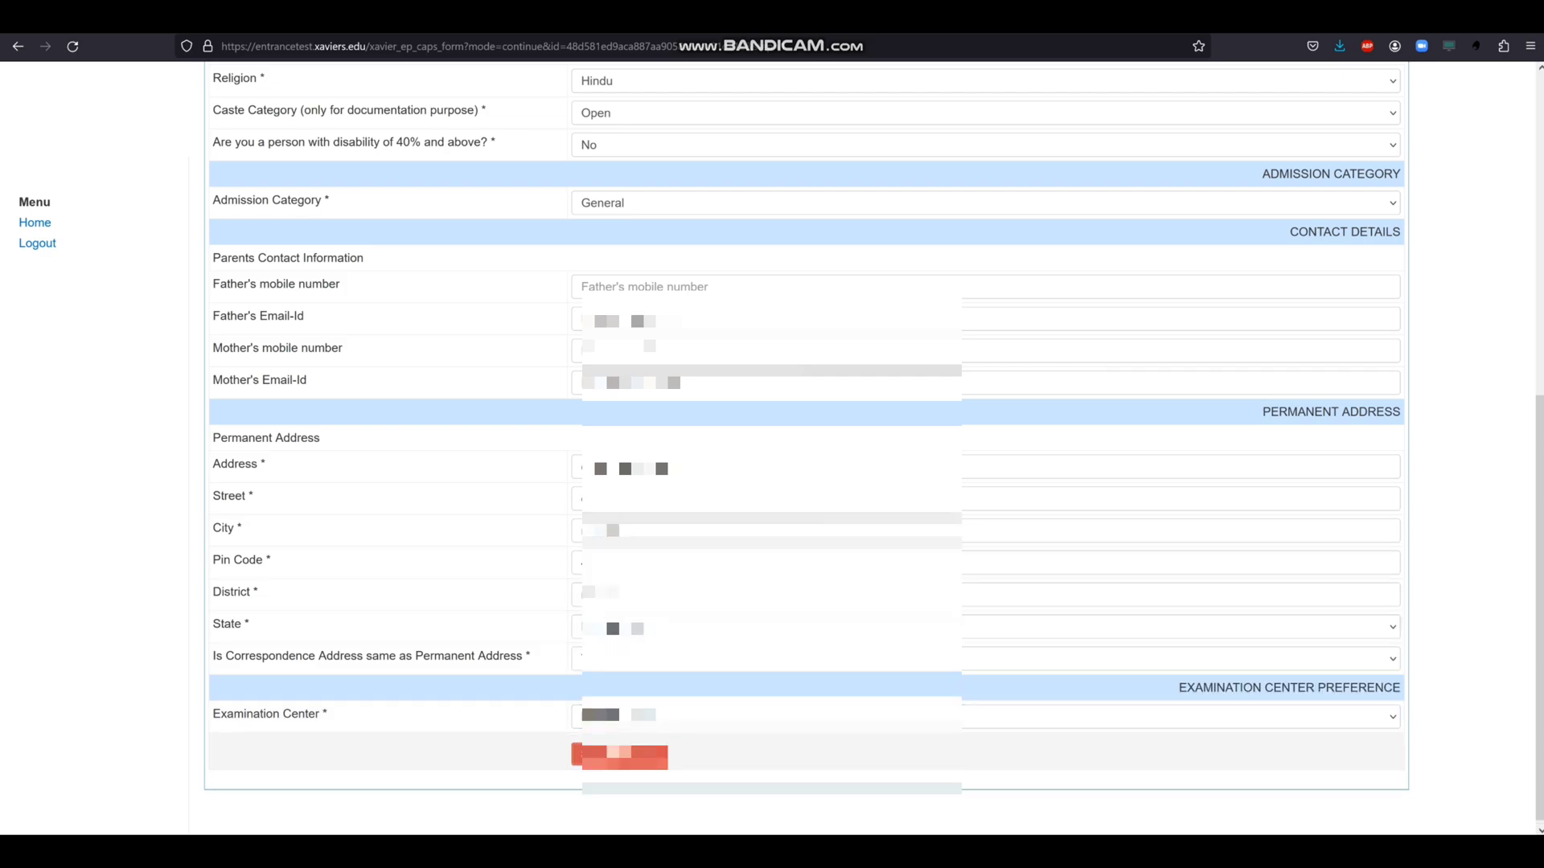
# Save the form, add the father's mobile number after the error, and save again
pyautogui.click(620, 754)
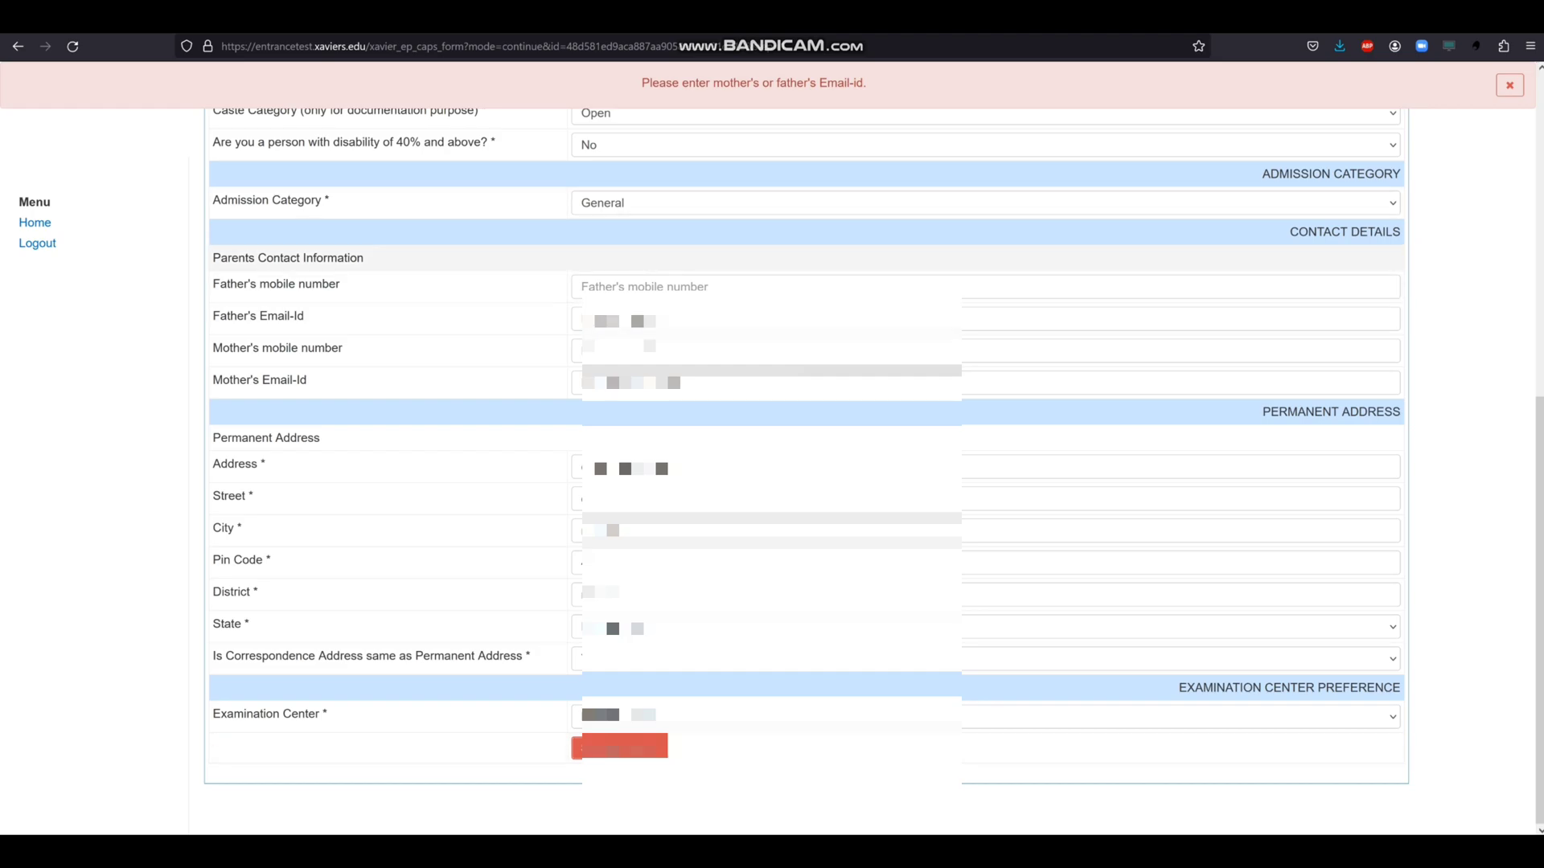
pyautogui.scroll(2, 877, 473)
pyautogui.scroll(2, 804, 473)
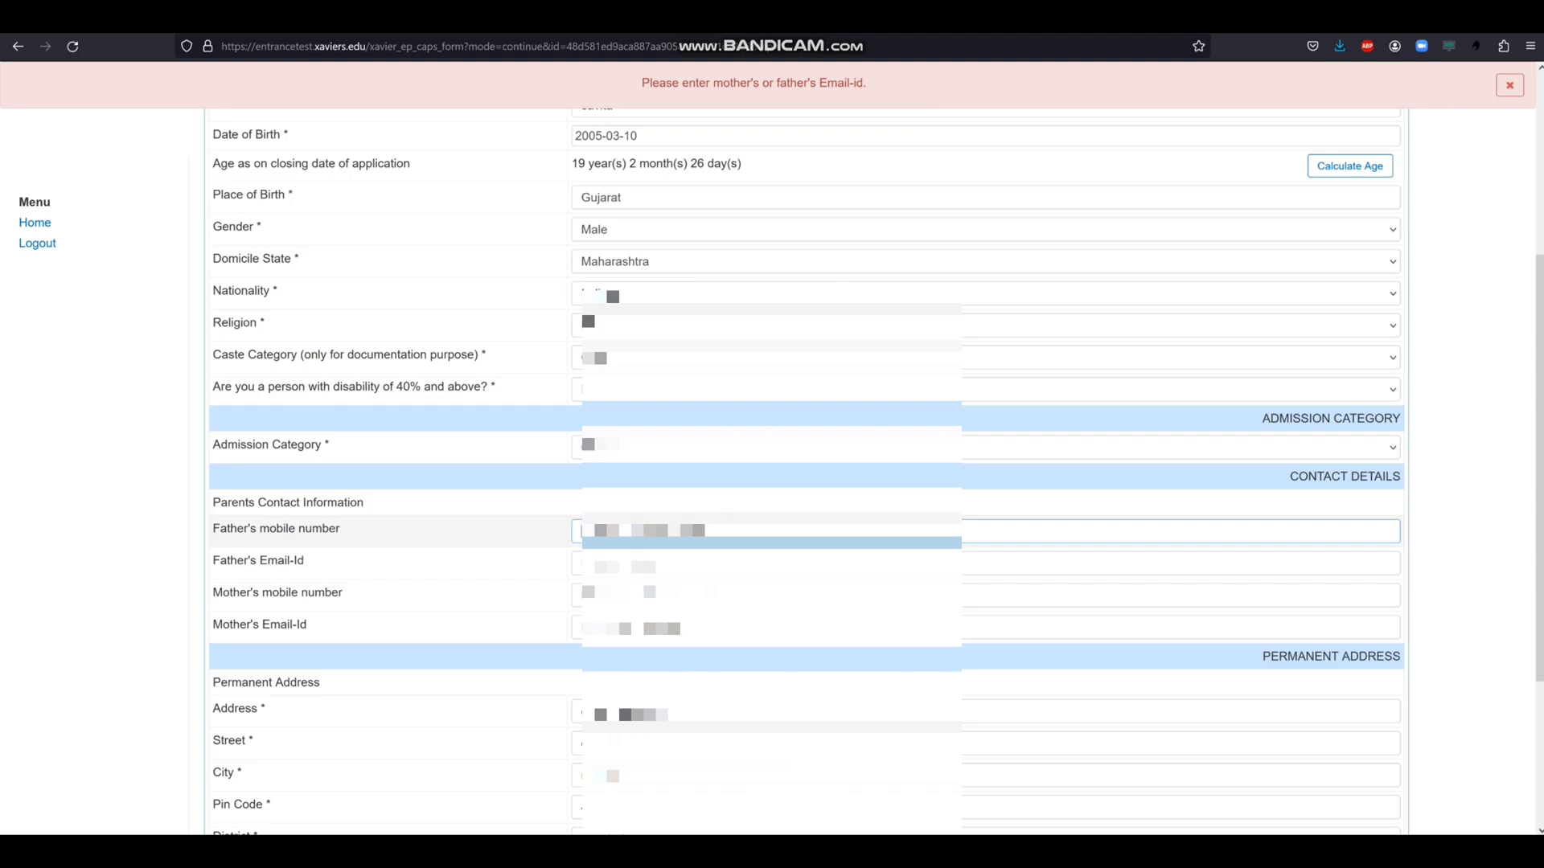
pyautogui.write('9')
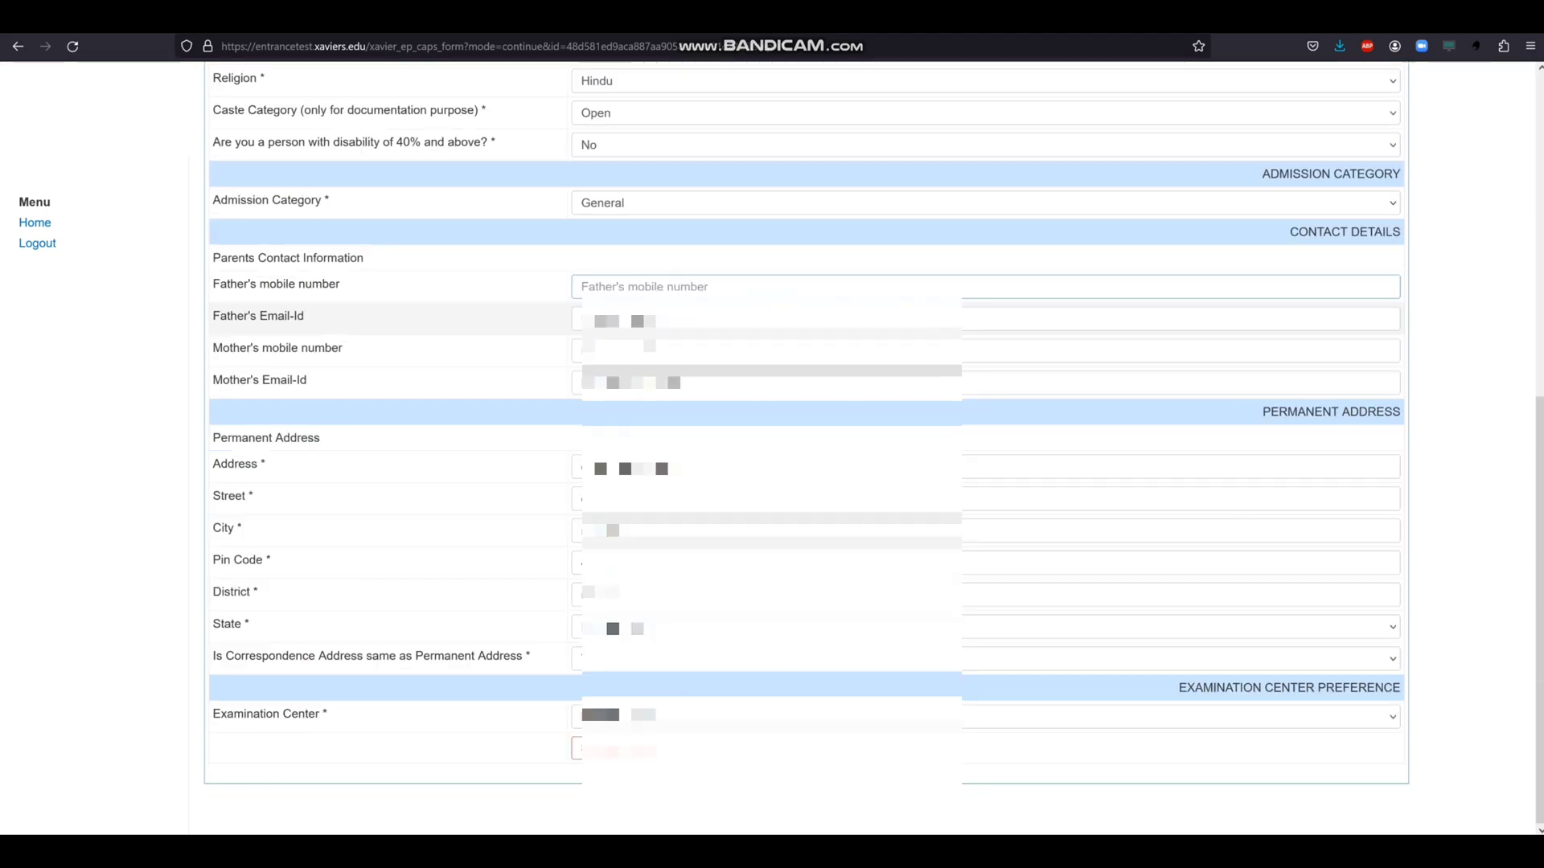
pyautogui.click(772, 318)
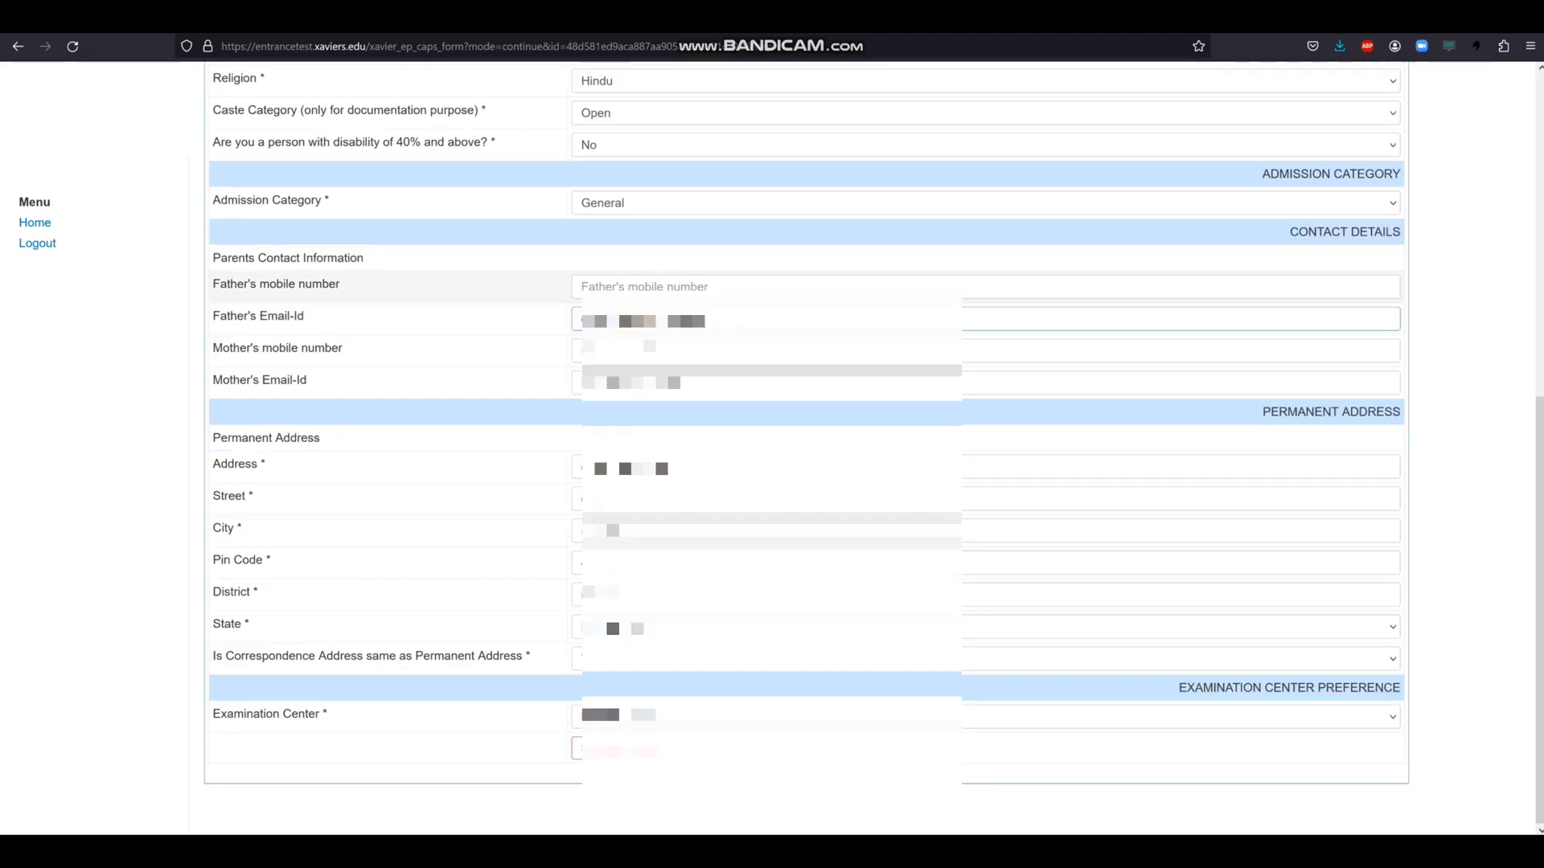
pyautogui.click(772, 286)
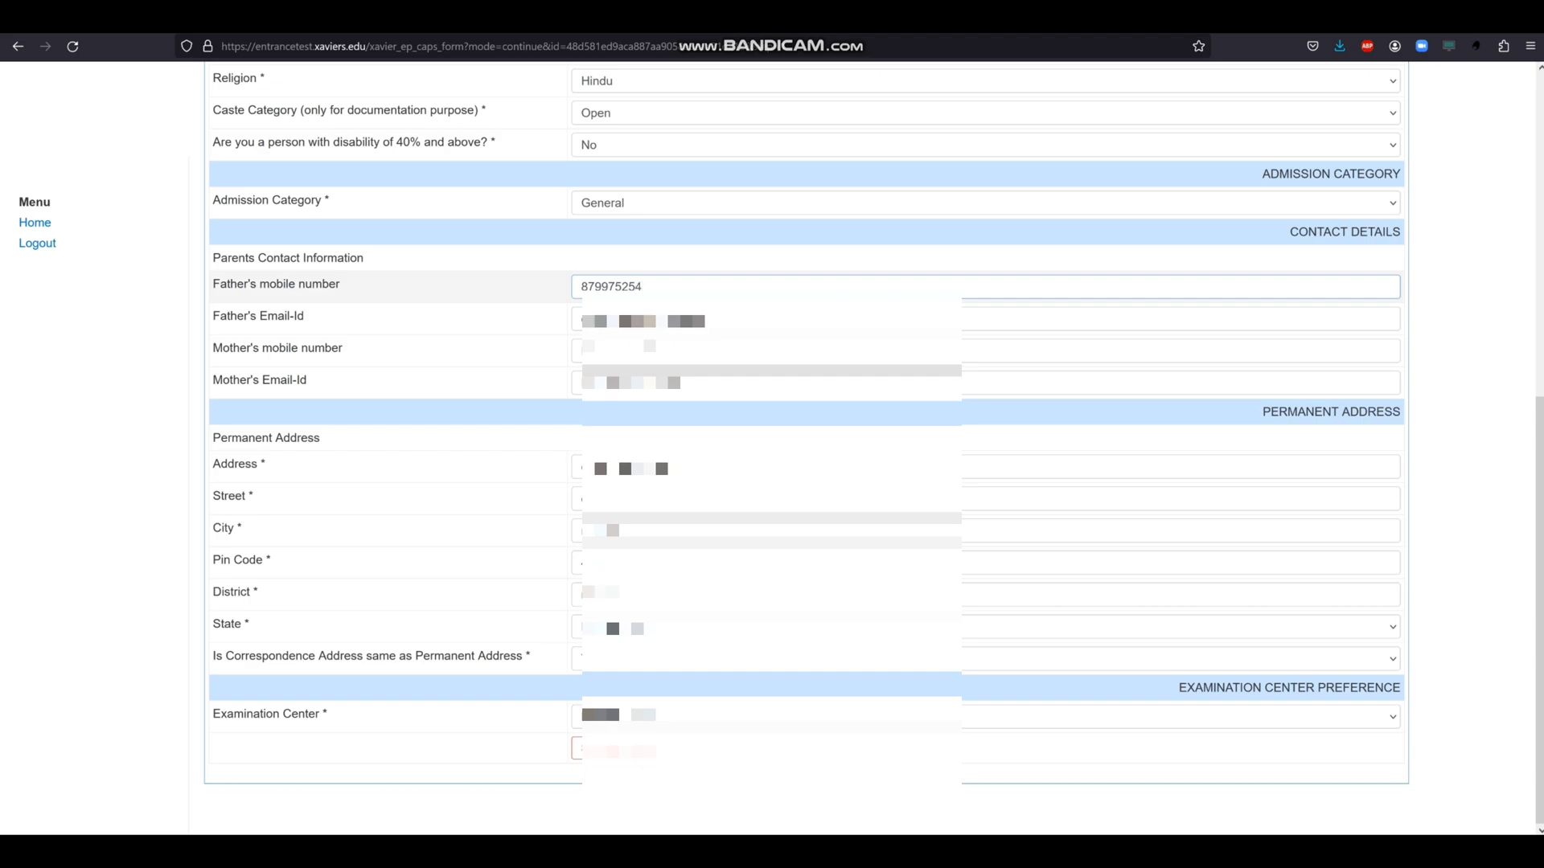
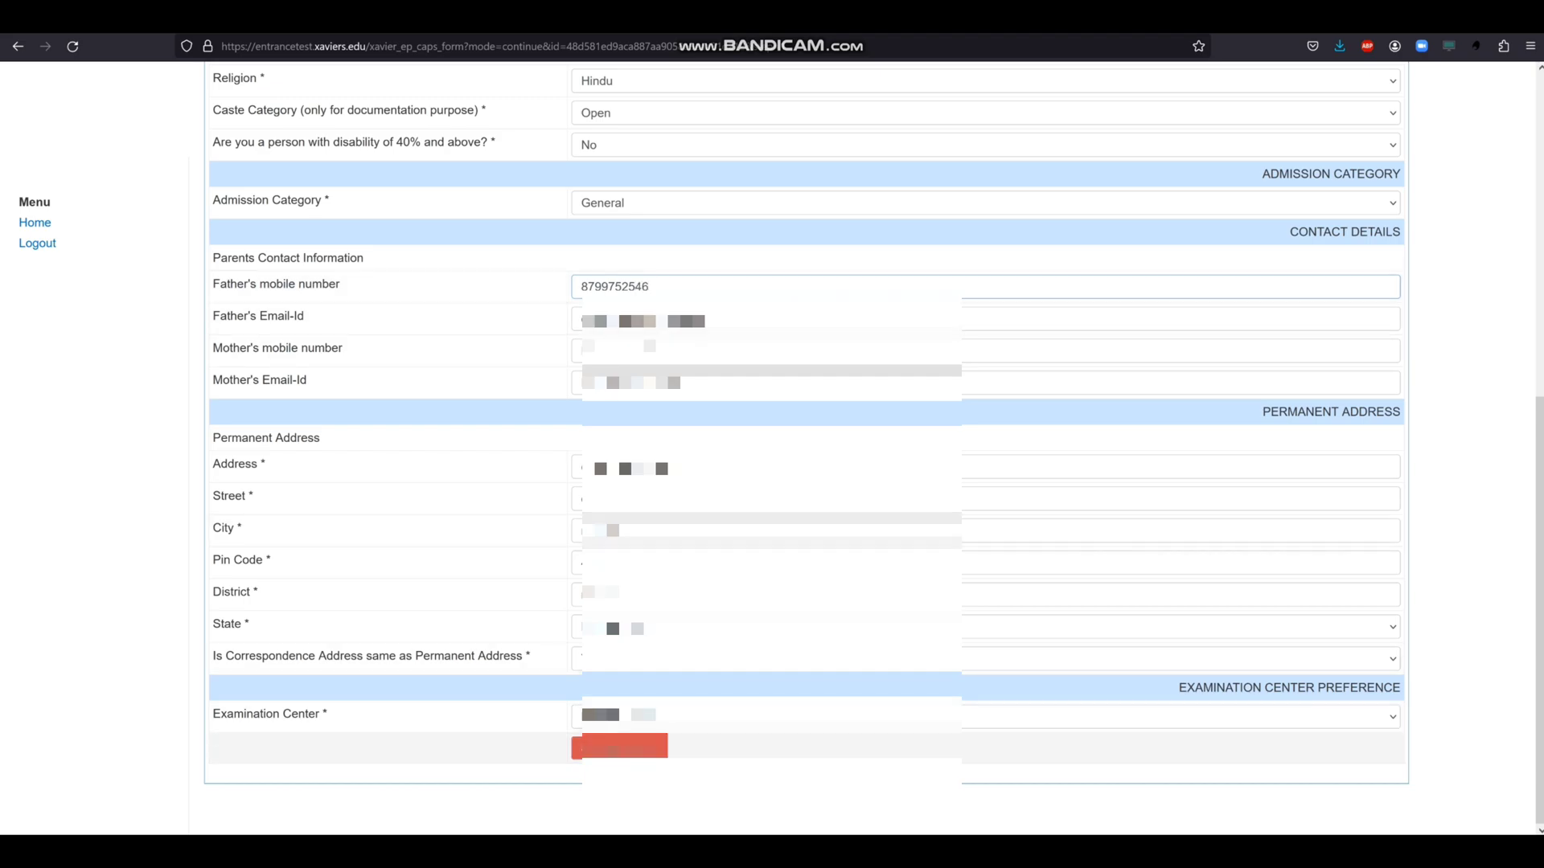
pyautogui.click(619, 748)
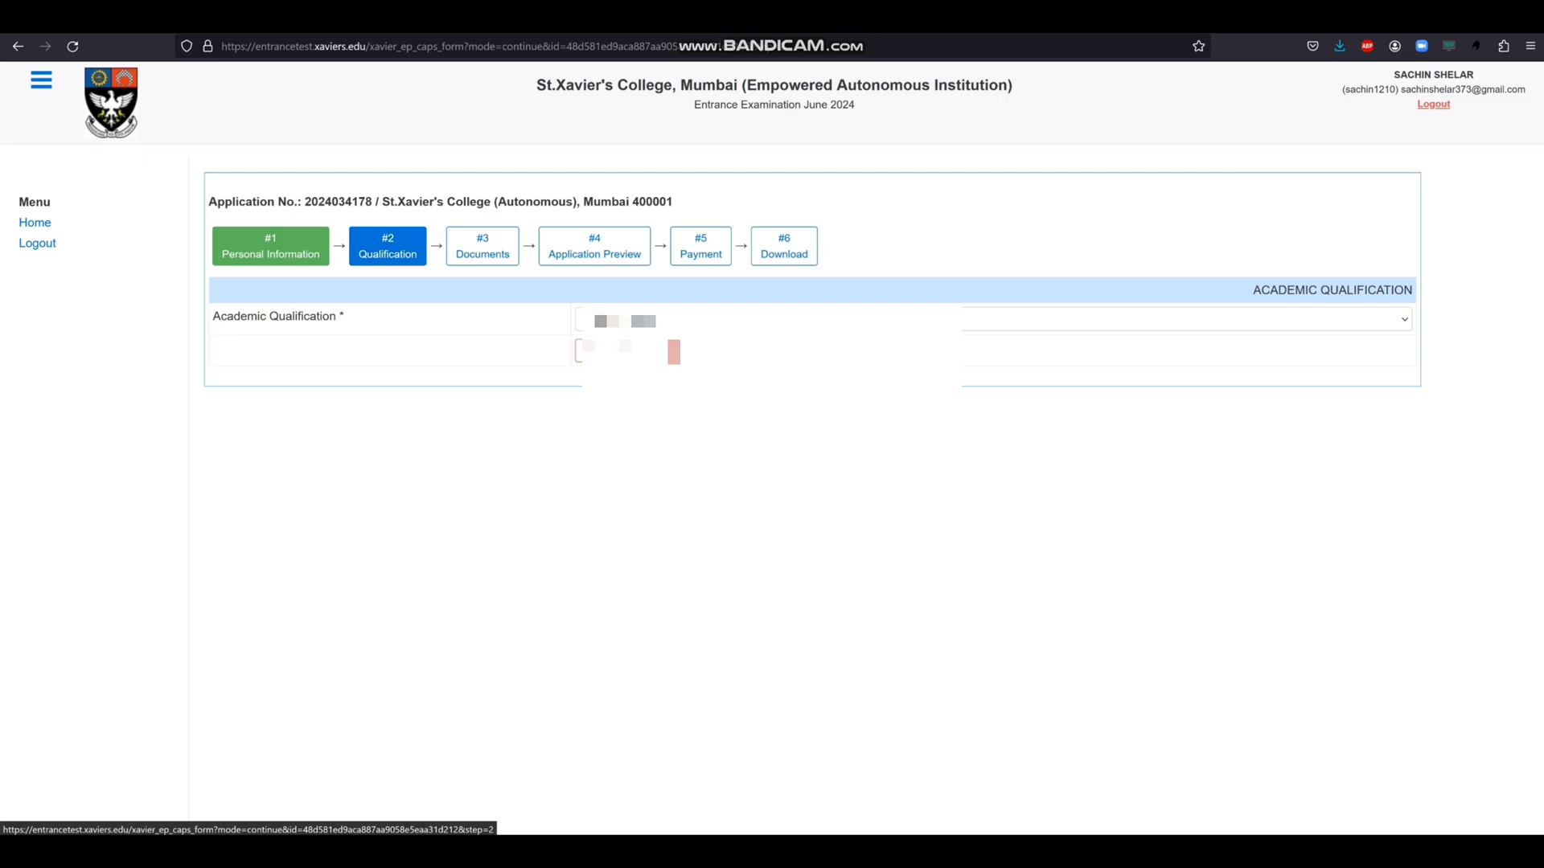
# Set qualification HSC/12th Qualifying Exam with result Appeared - 2024 and save
pyautogui.click(804, 320)
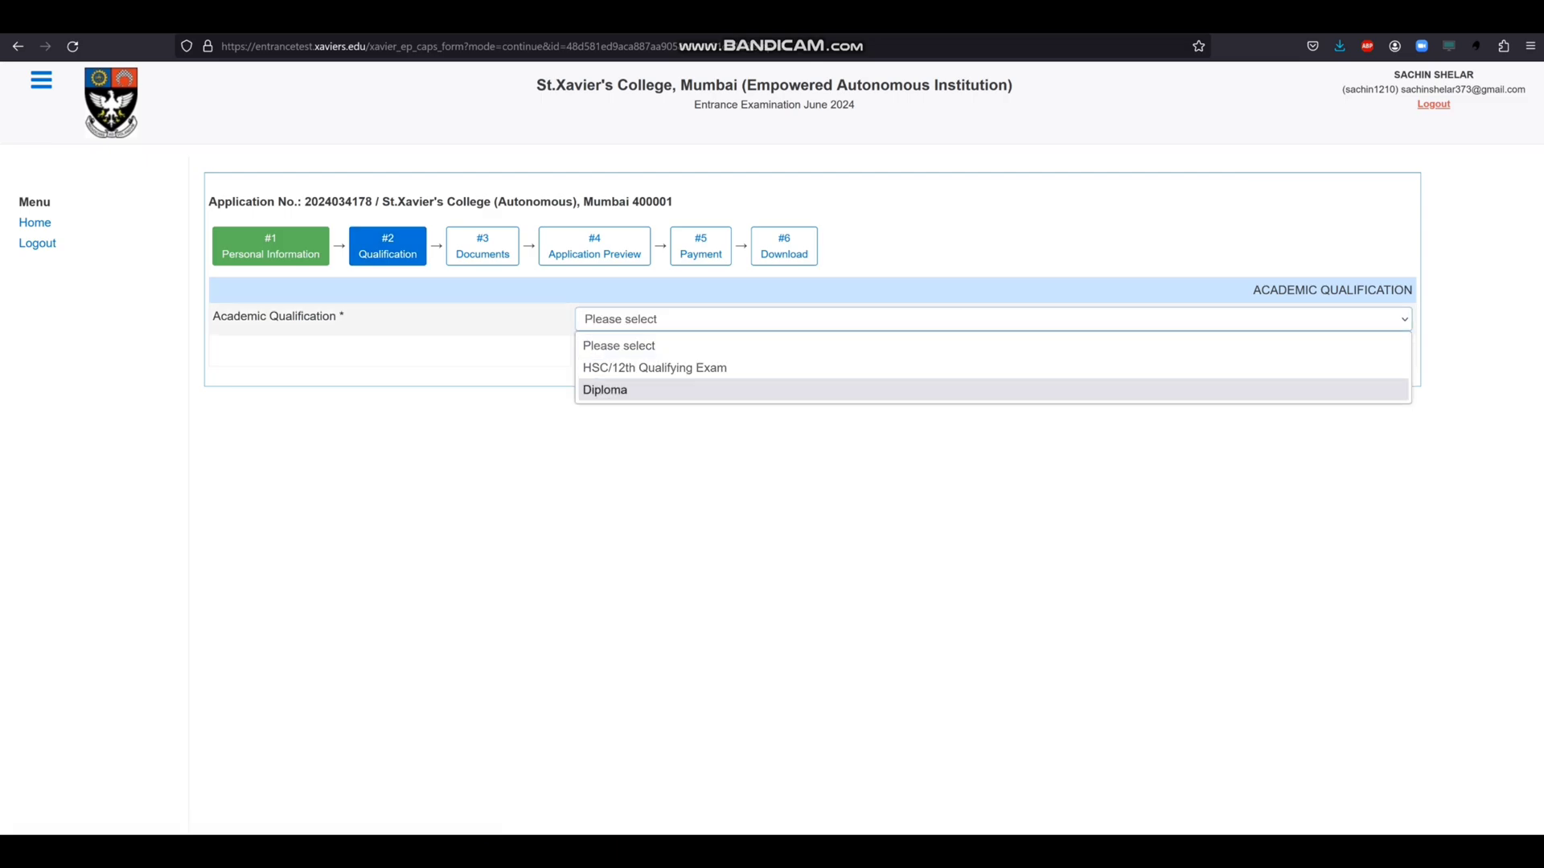
pyautogui.click(654, 368)
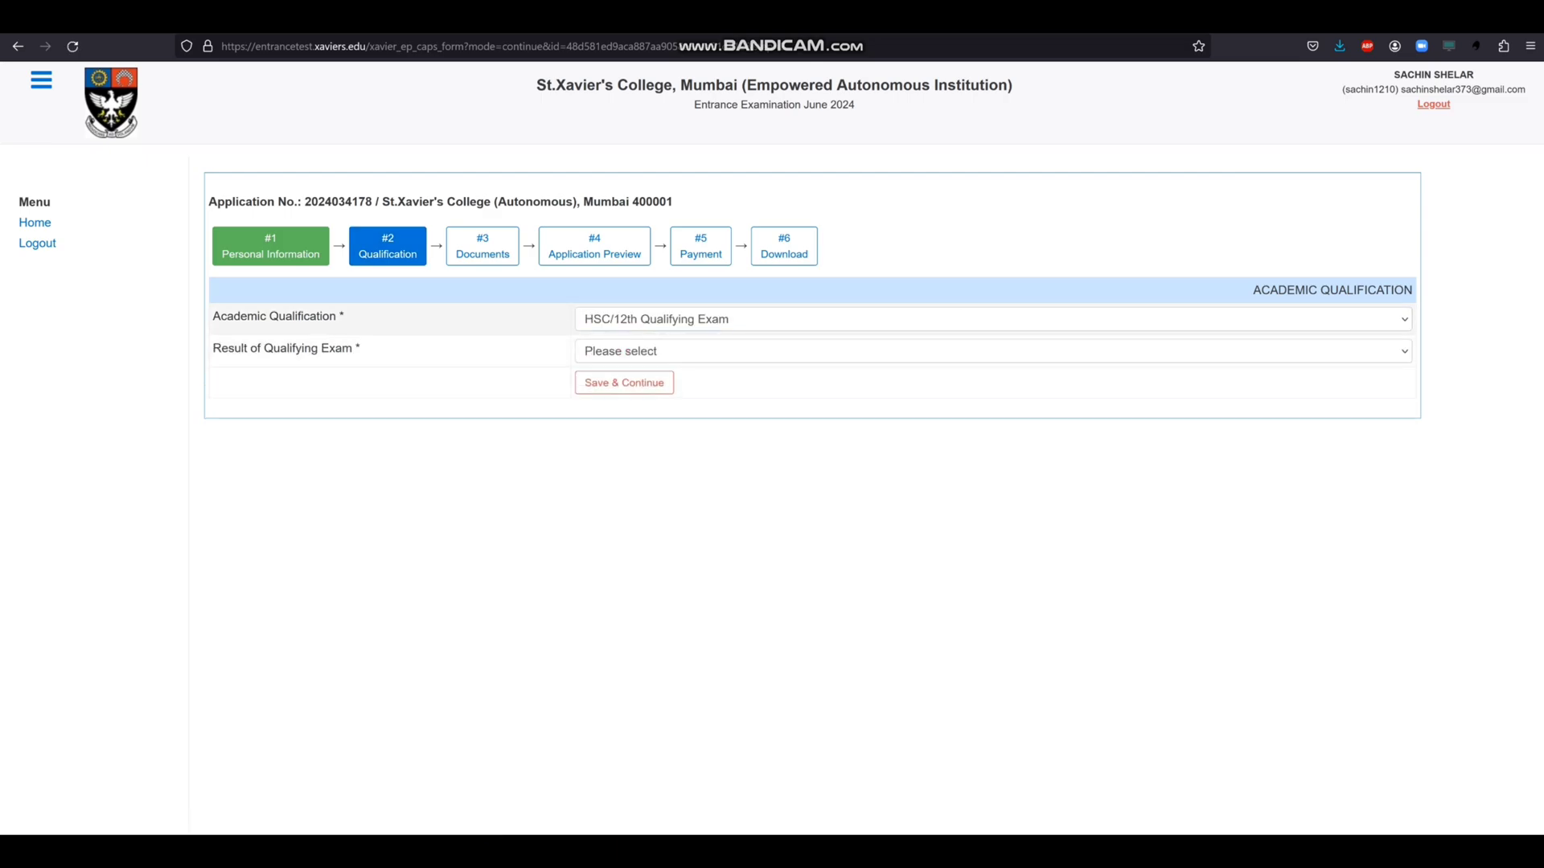
pyautogui.click(804, 352)
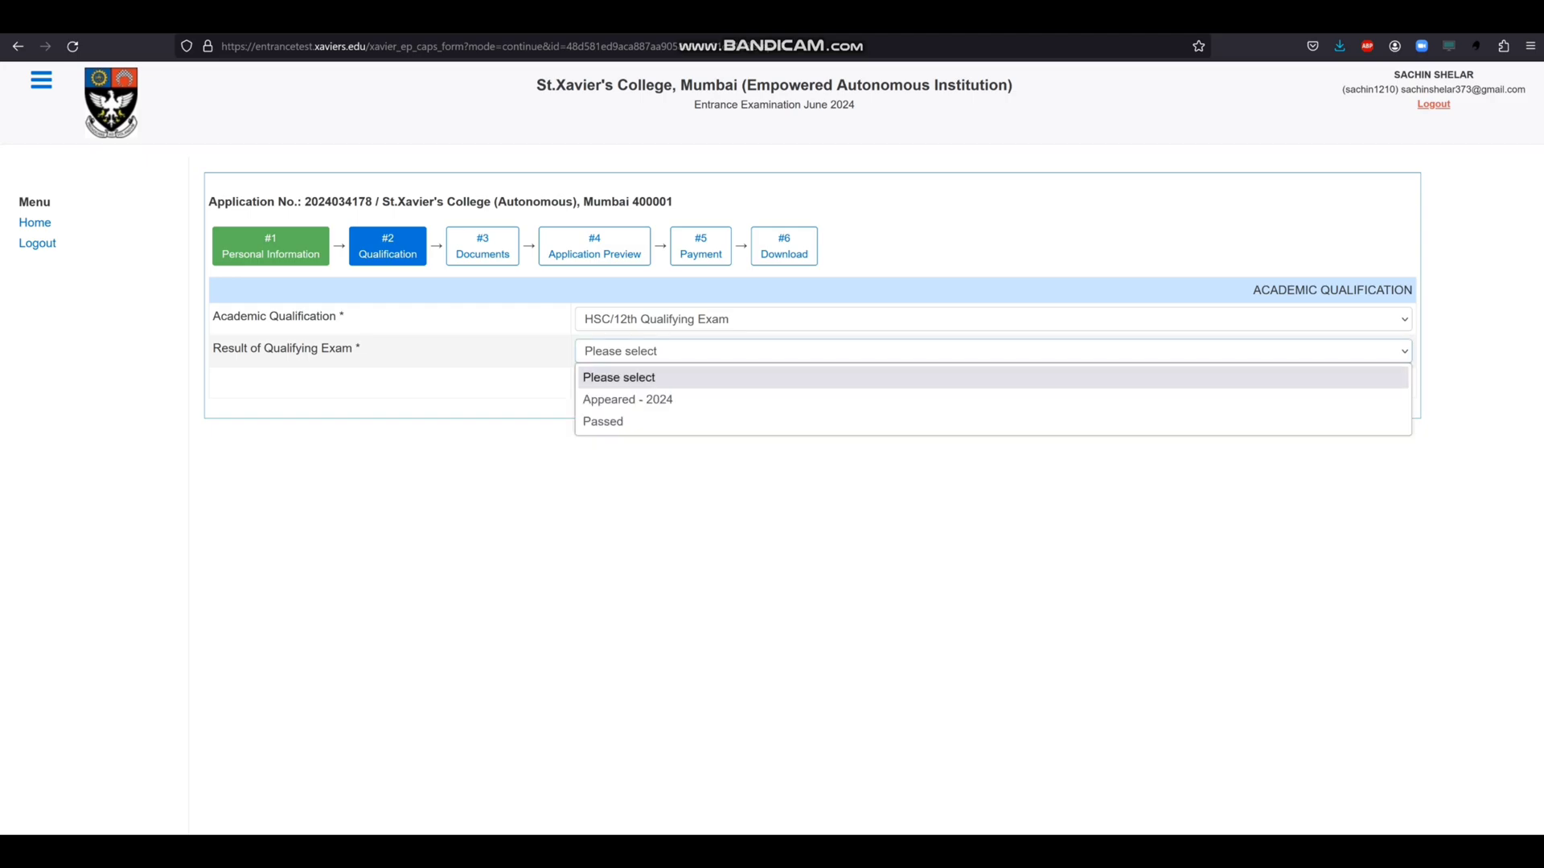
pyautogui.click(671, 397)
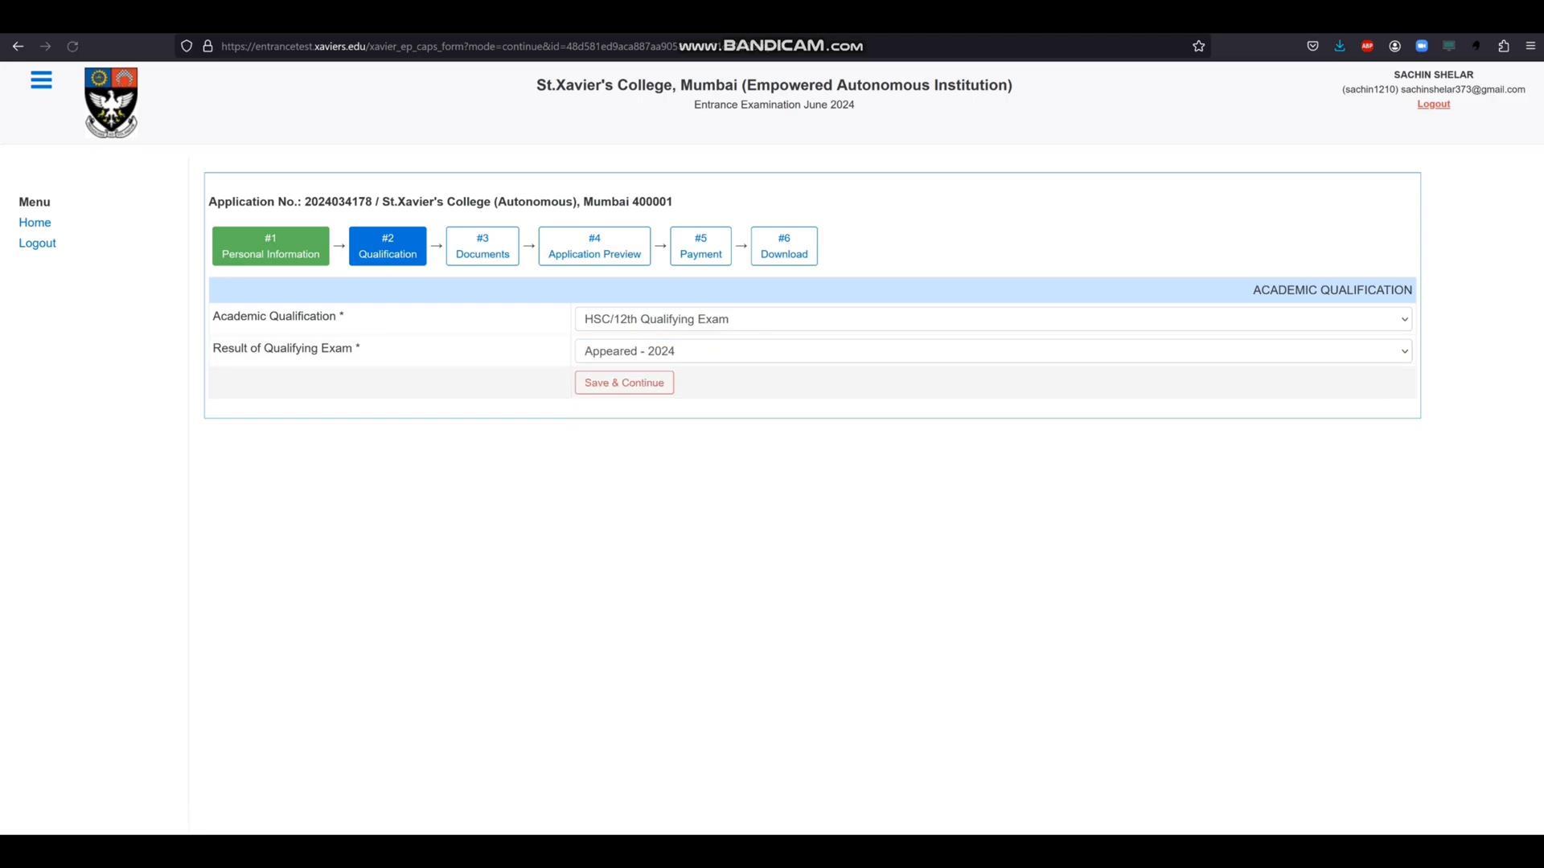
pyautogui.click(624, 383)
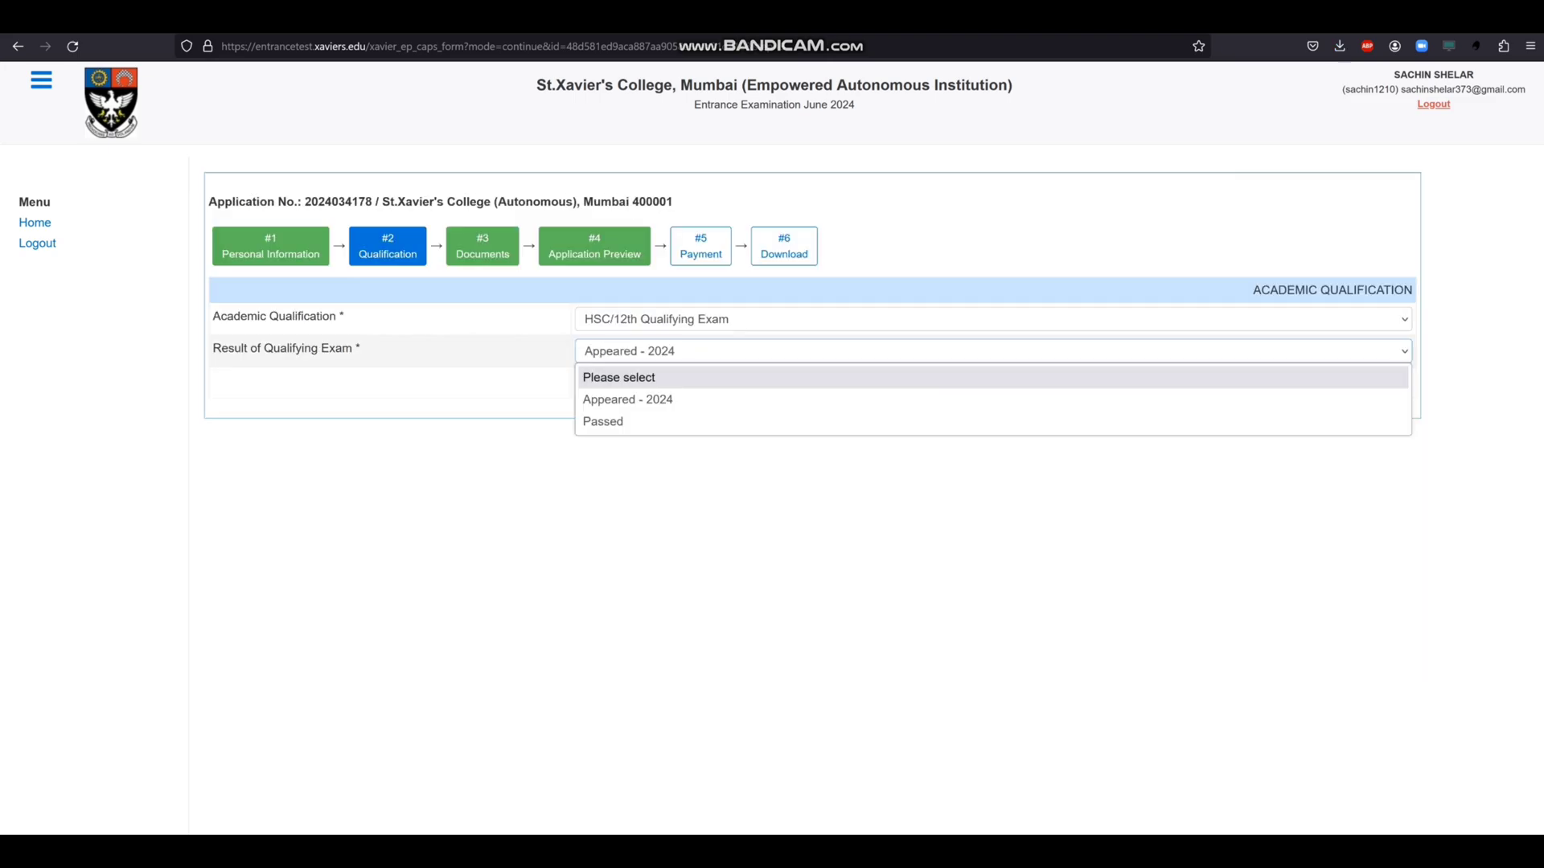
# Set the exam result to Passed, stream to Science, and year of passing to 2024
pyautogui.click(603, 422)
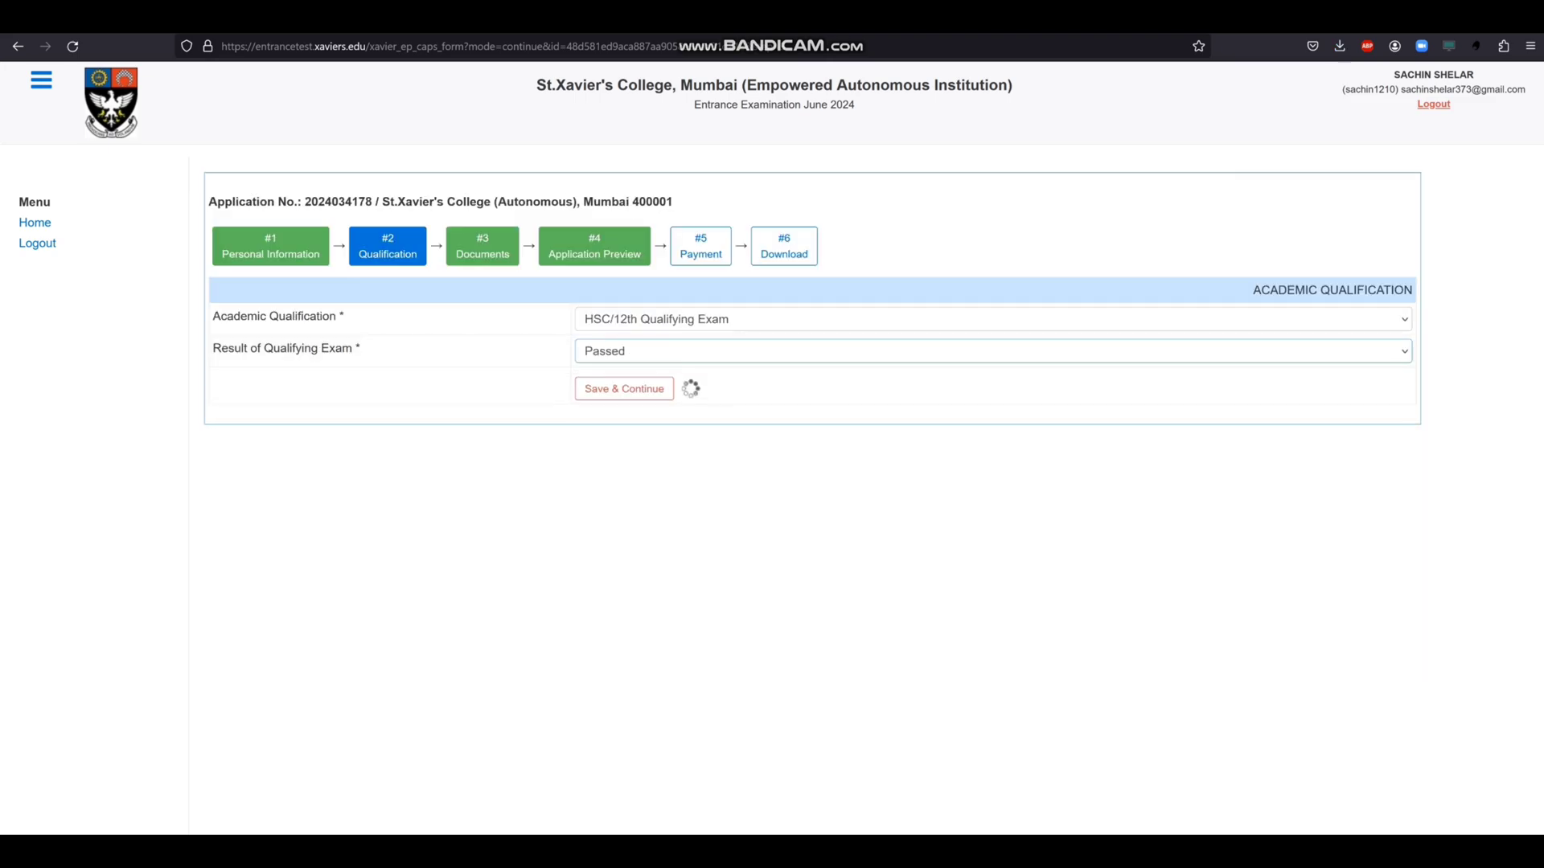
pyautogui.click(644, 351)
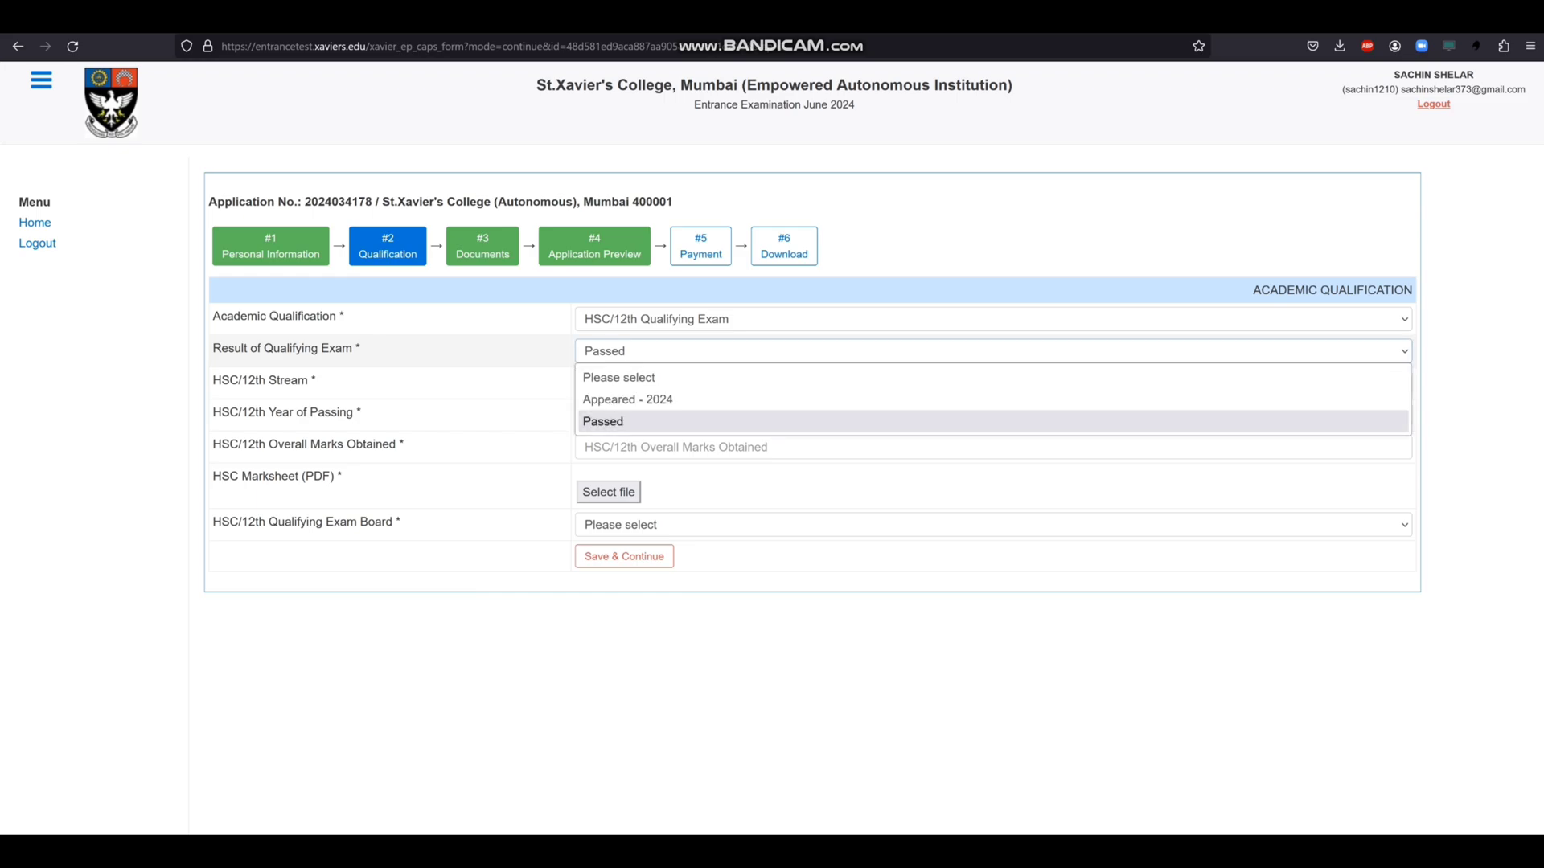
pyautogui.click(643, 421)
pyautogui.click(643, 384)
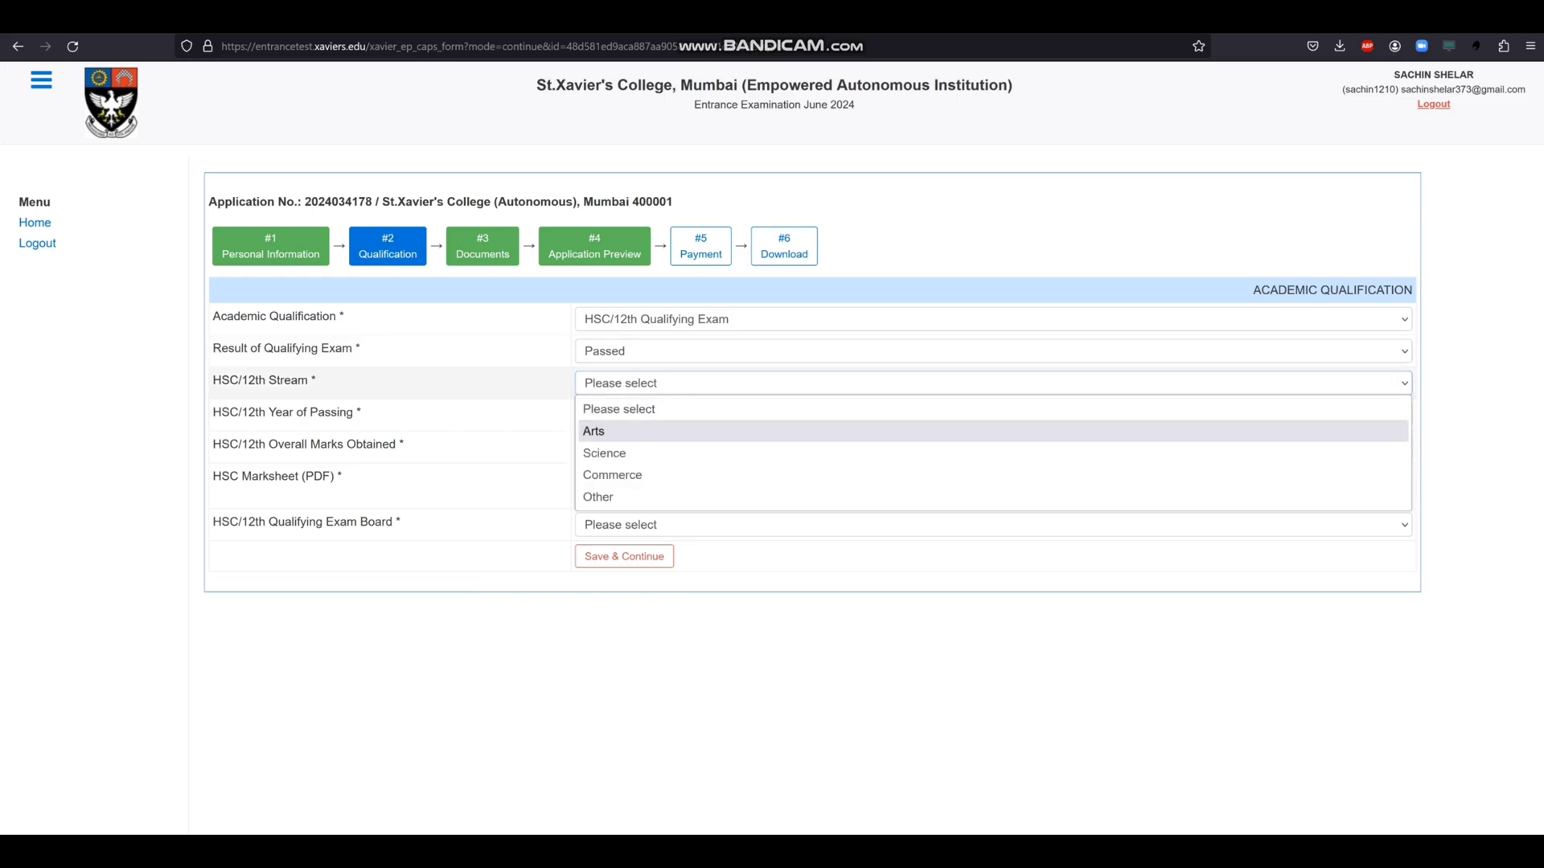
pyautogui.click(643, 453)
pyautogui.click(643, 414)
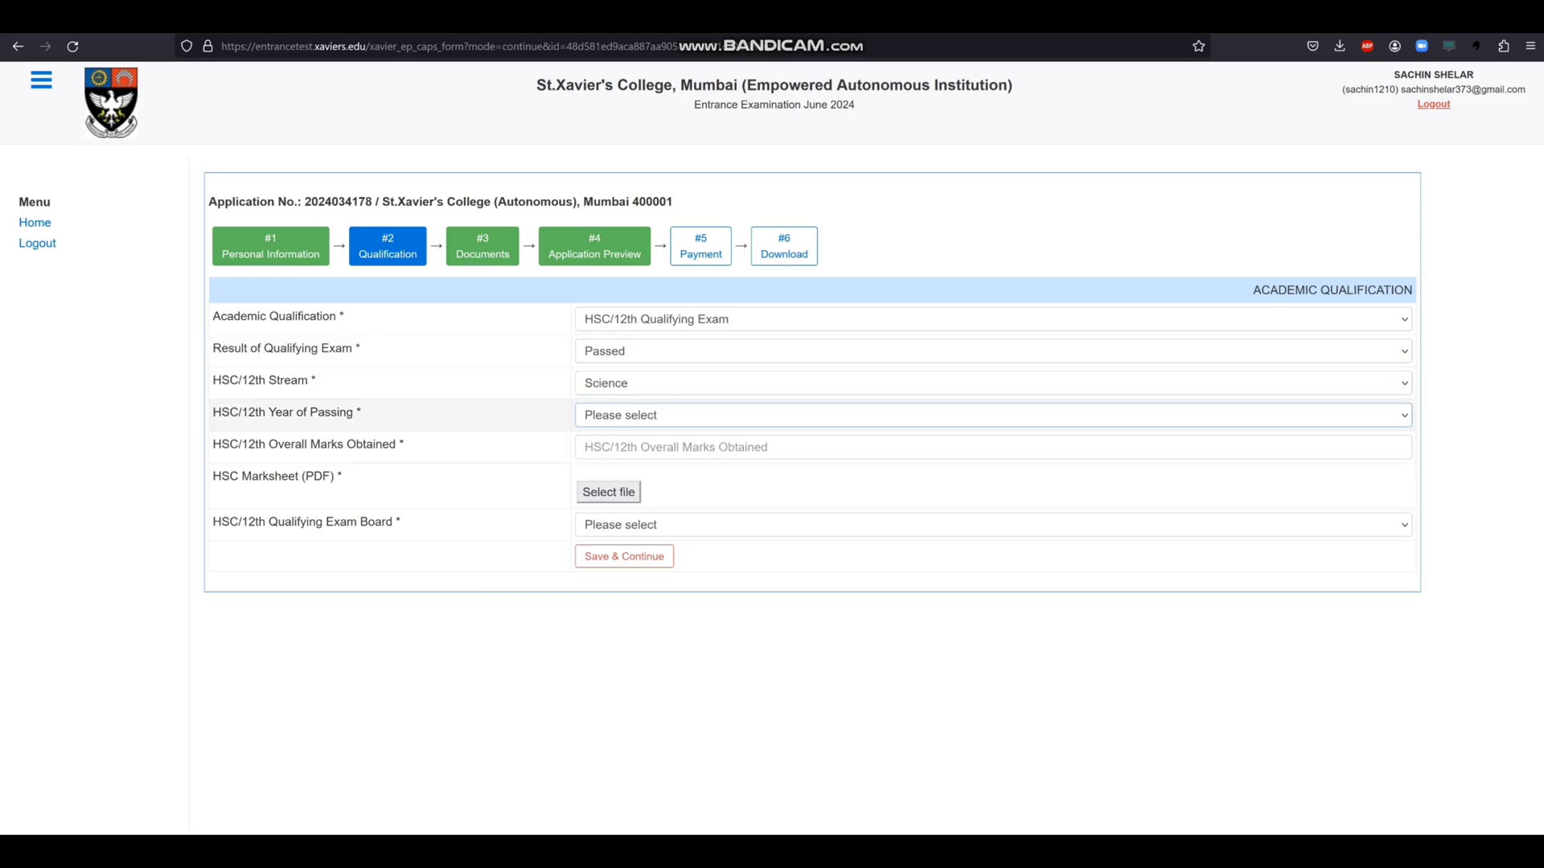
pyautogui.click(643, 464)
# Enter overall marks 98 and upload the HSC marksheet fl_hsc_marksheet.pdf
pyautogui.click(643, 448)
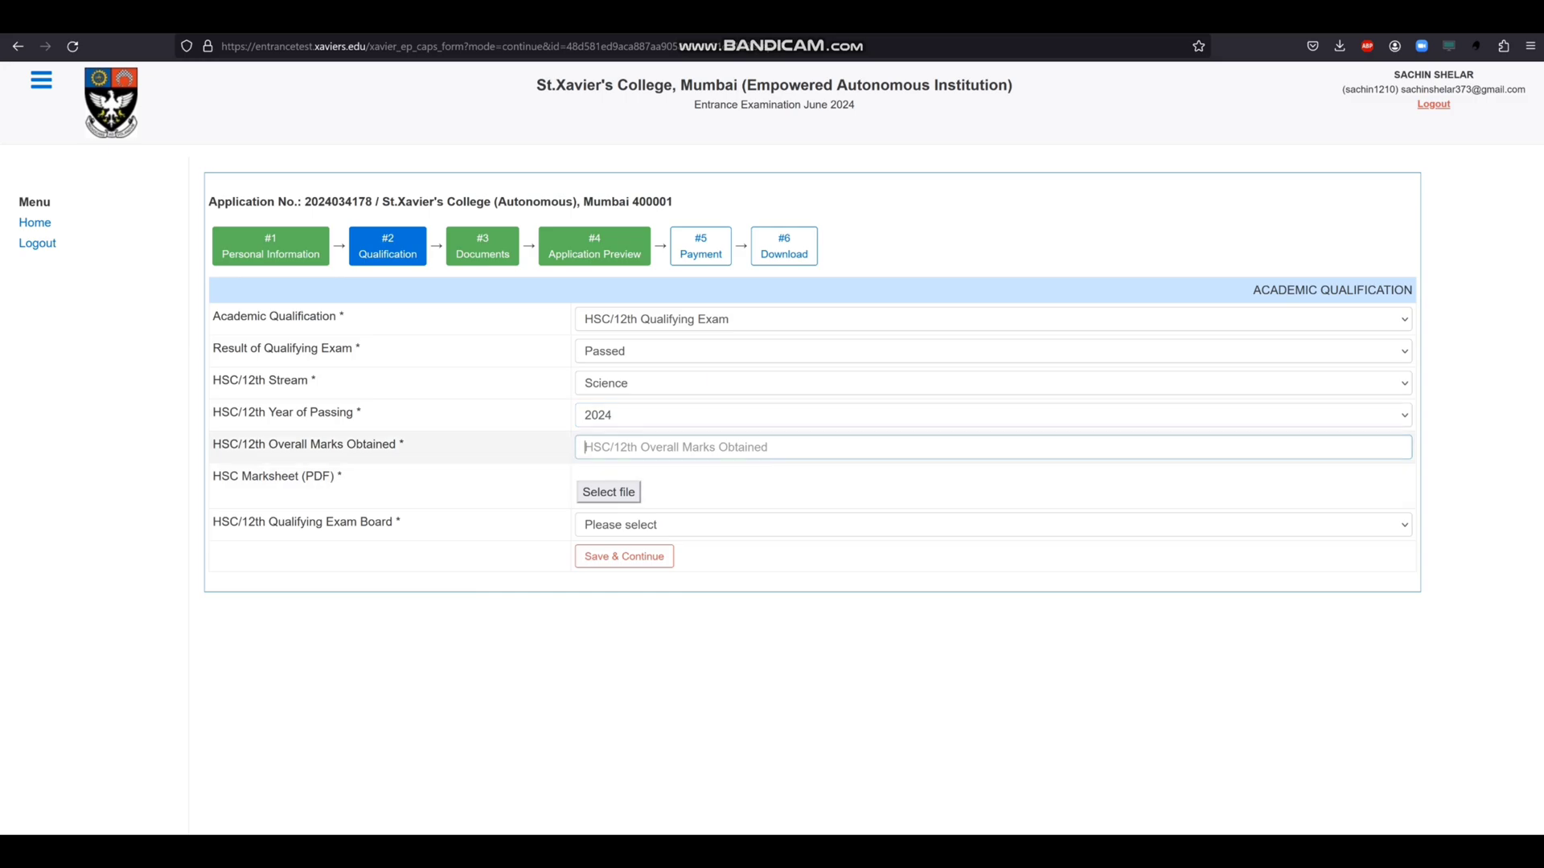
pyautogui.write('98')
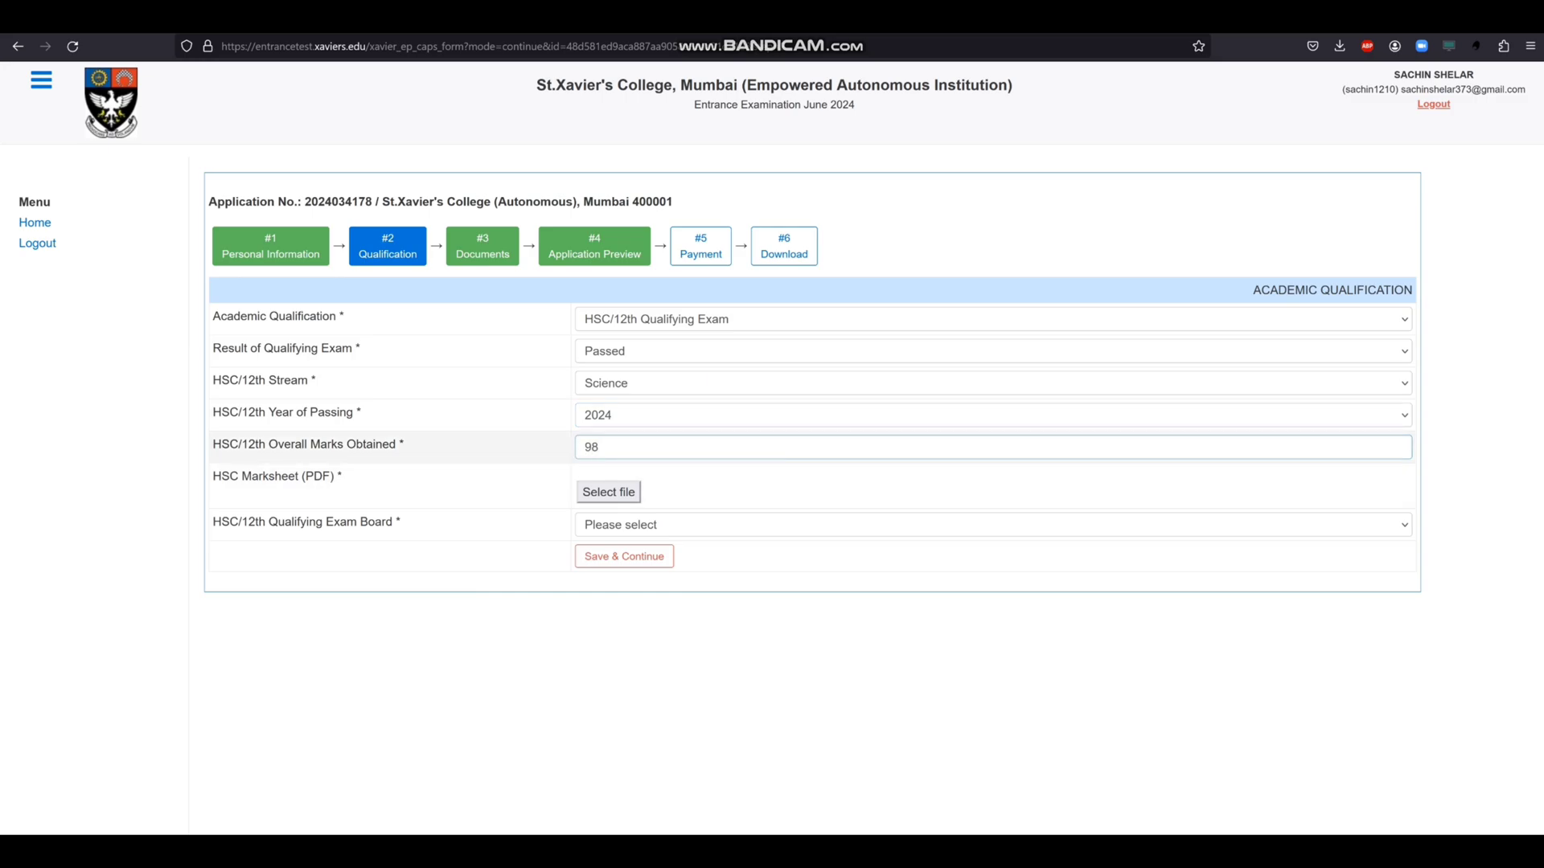
pyautogui.press('Tab')
pyautogui.click(609, 492)
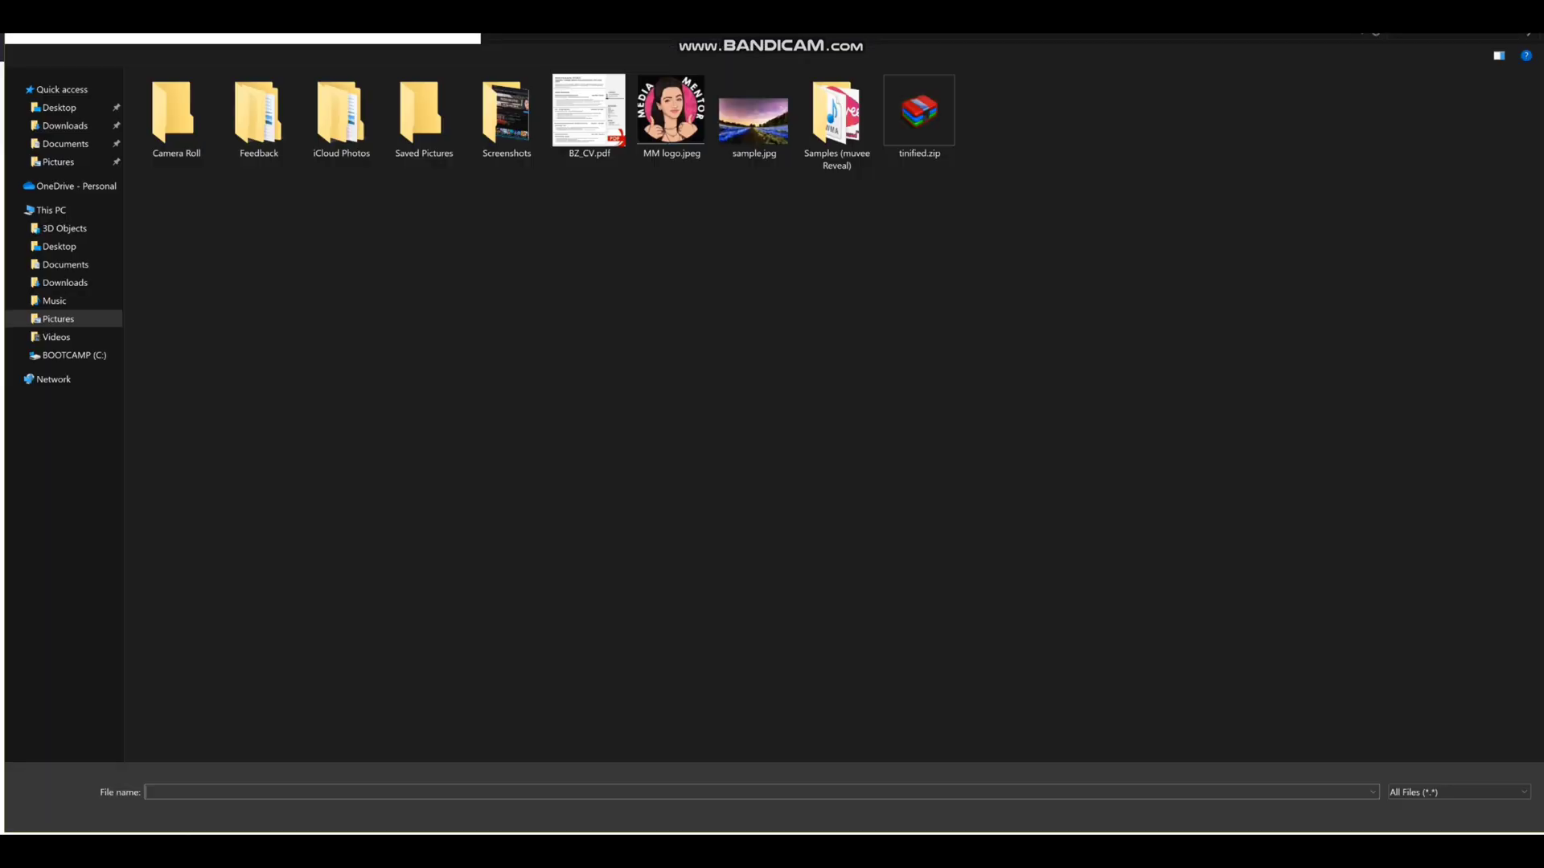
pyautogui.click(754, 121)
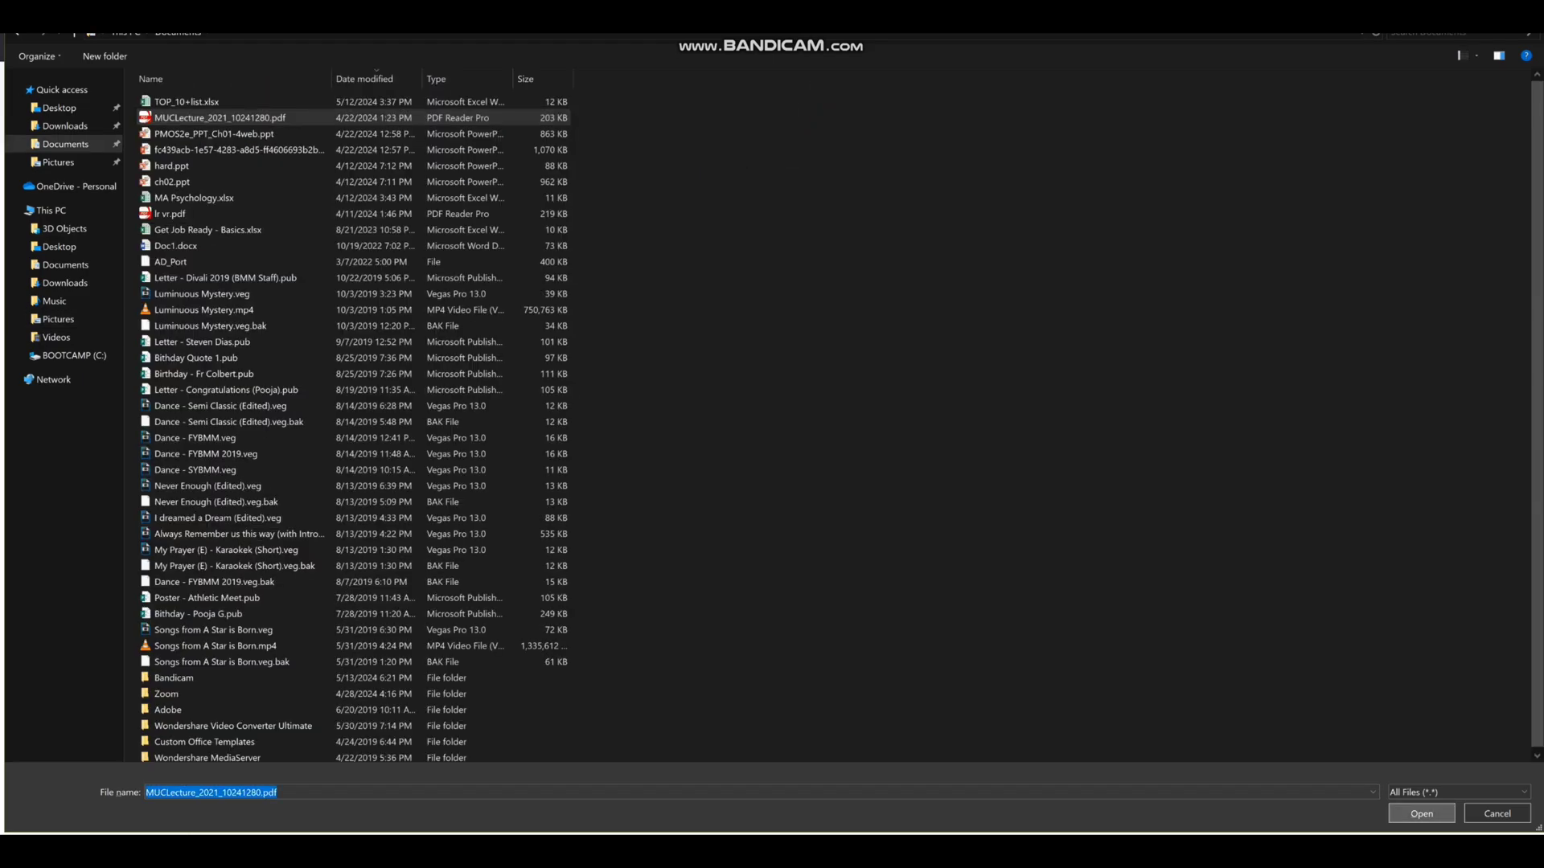
pyautogui.press('Return')
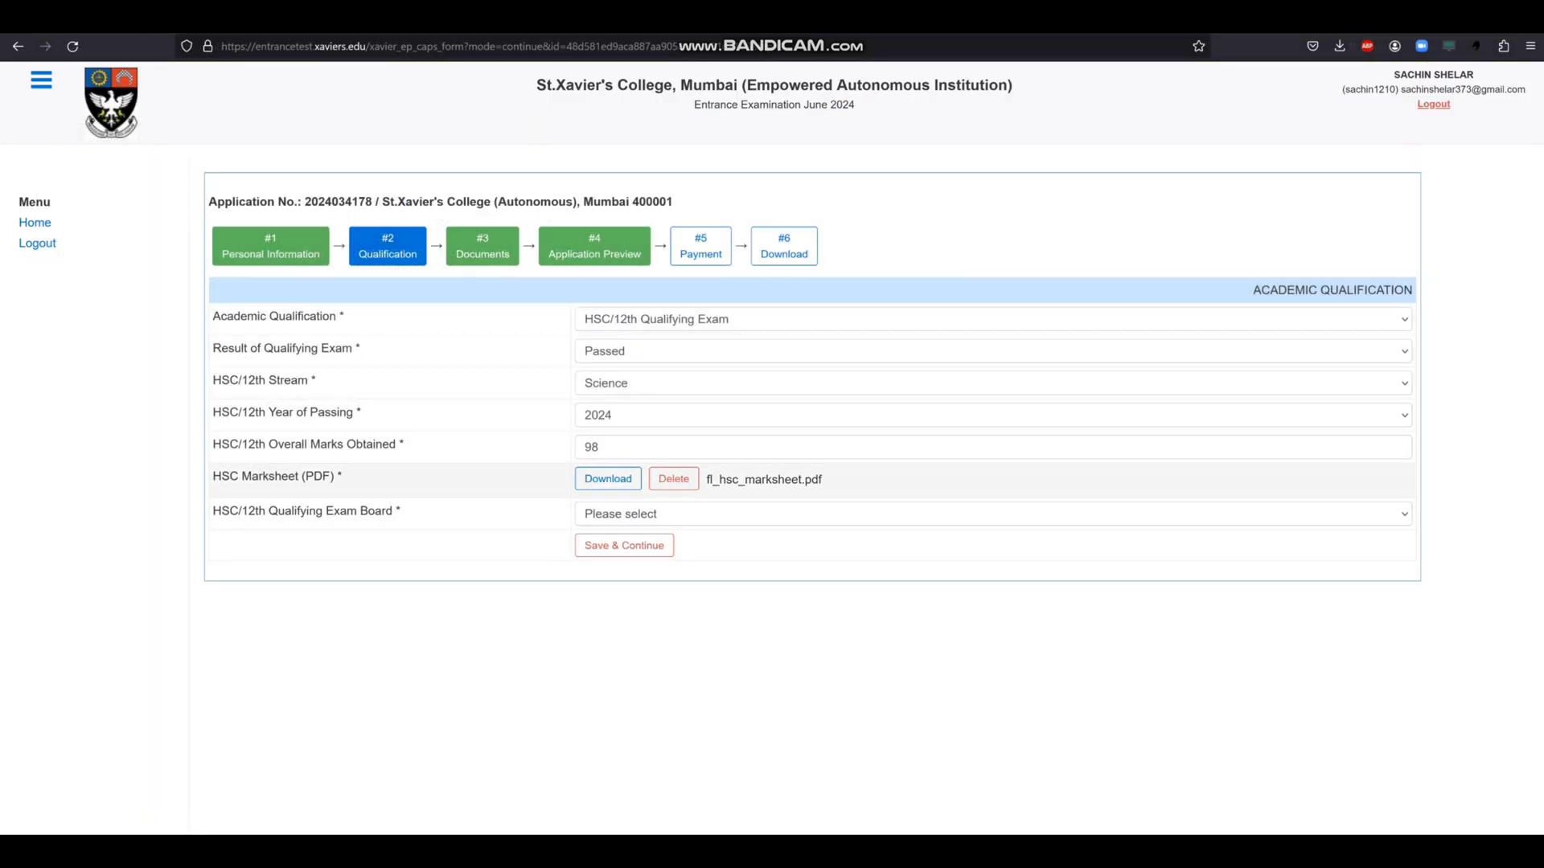
# Set the qualifying exam board to Maharashtra State Board (MSBSHSE)
pyautogui.click(659, 515)
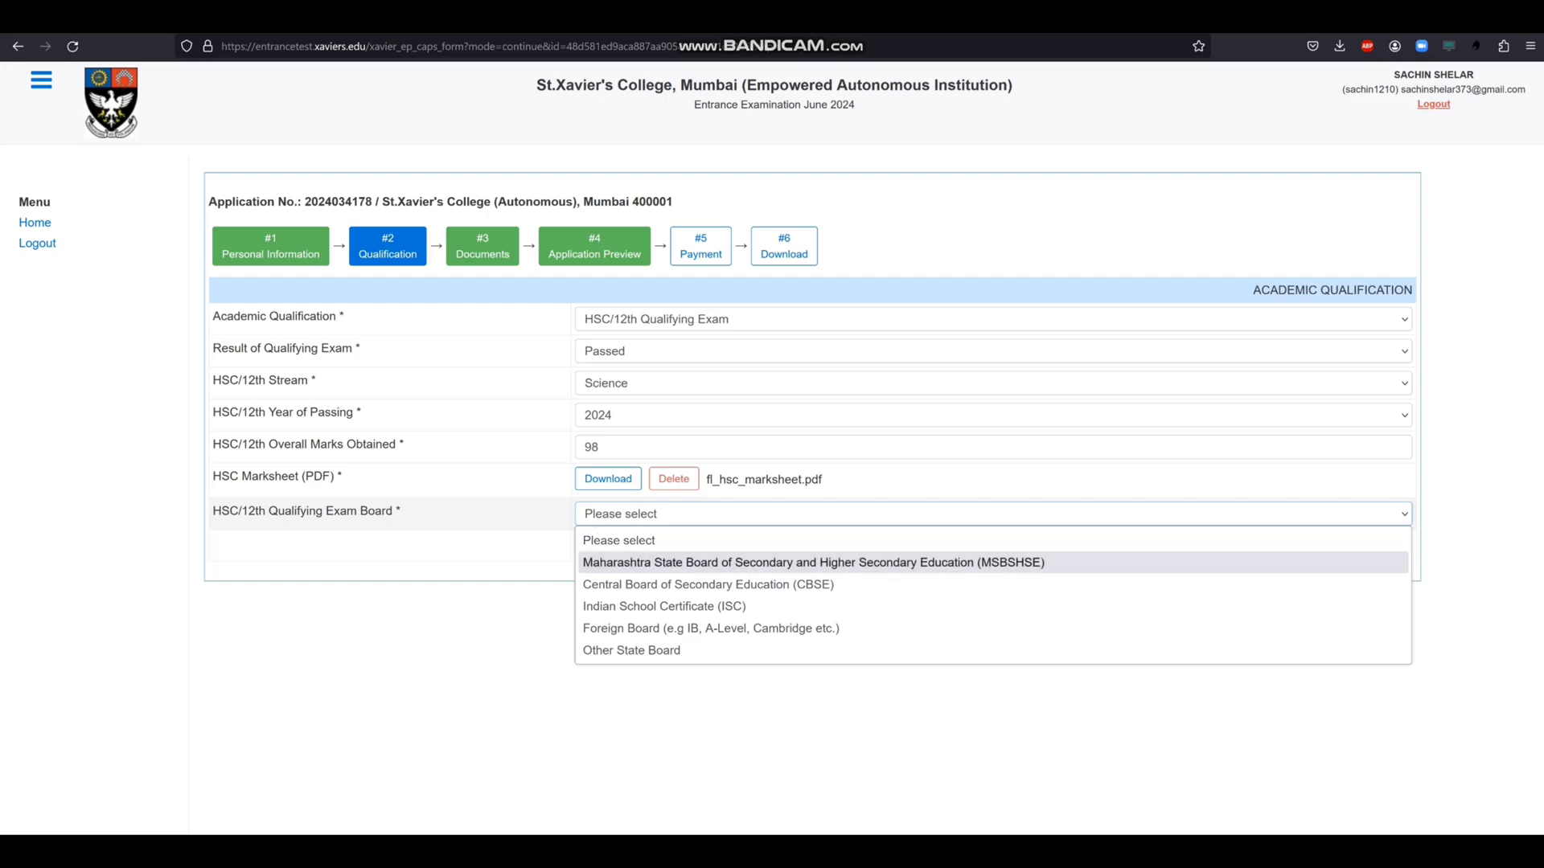
pyautogui.press('Return')
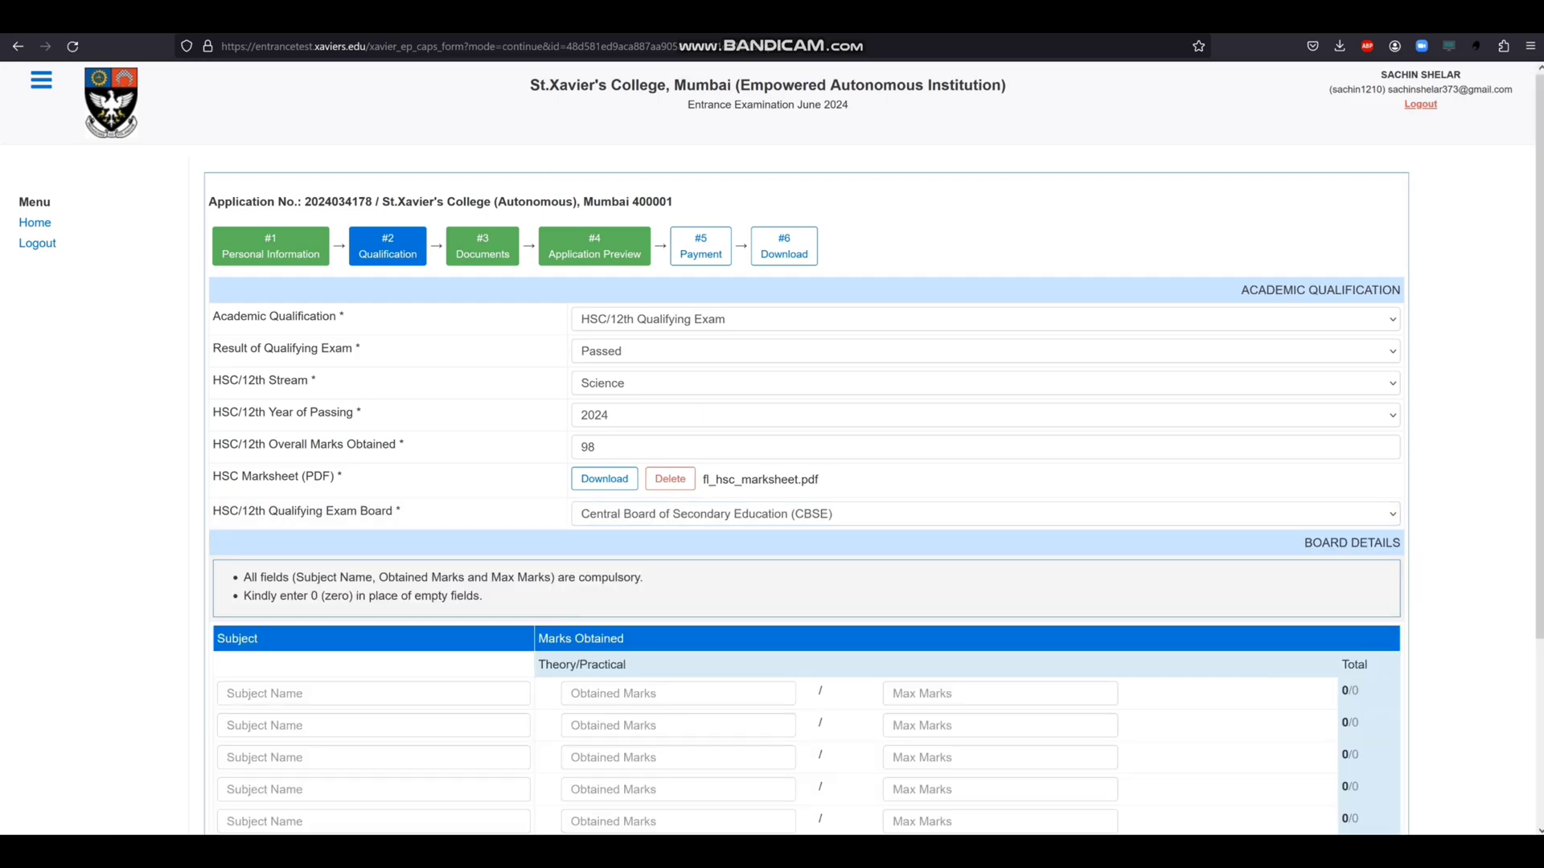
pyautogui.scroll(-3, 804, 482)
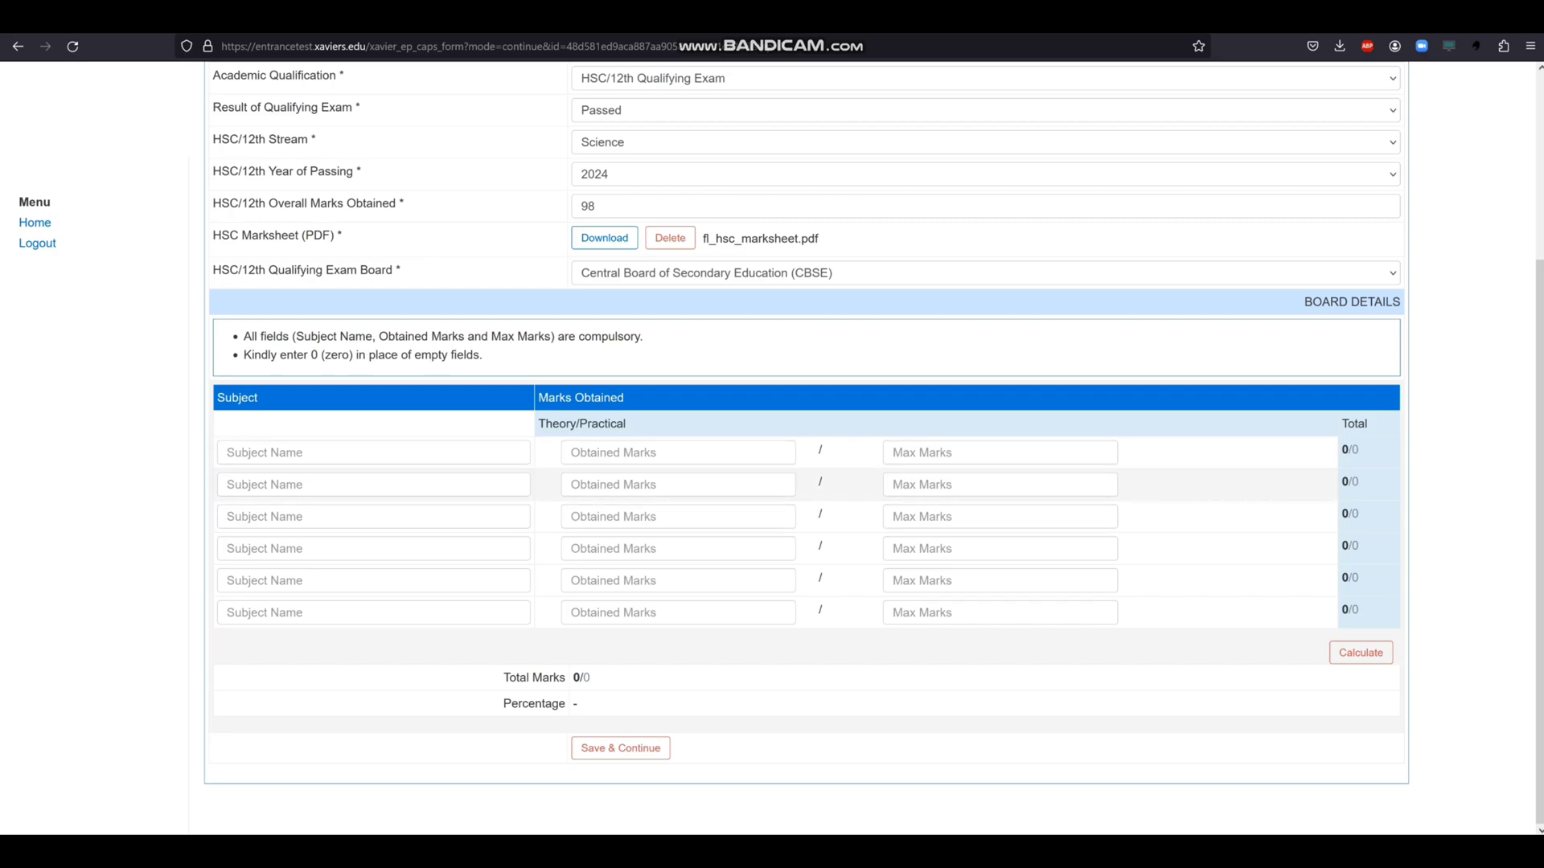
pyautogui.scroll(3, 804, 450)
pyautogui.scroll(-3, 804, 450)
pyautogui.scroll(2, 804, 450)
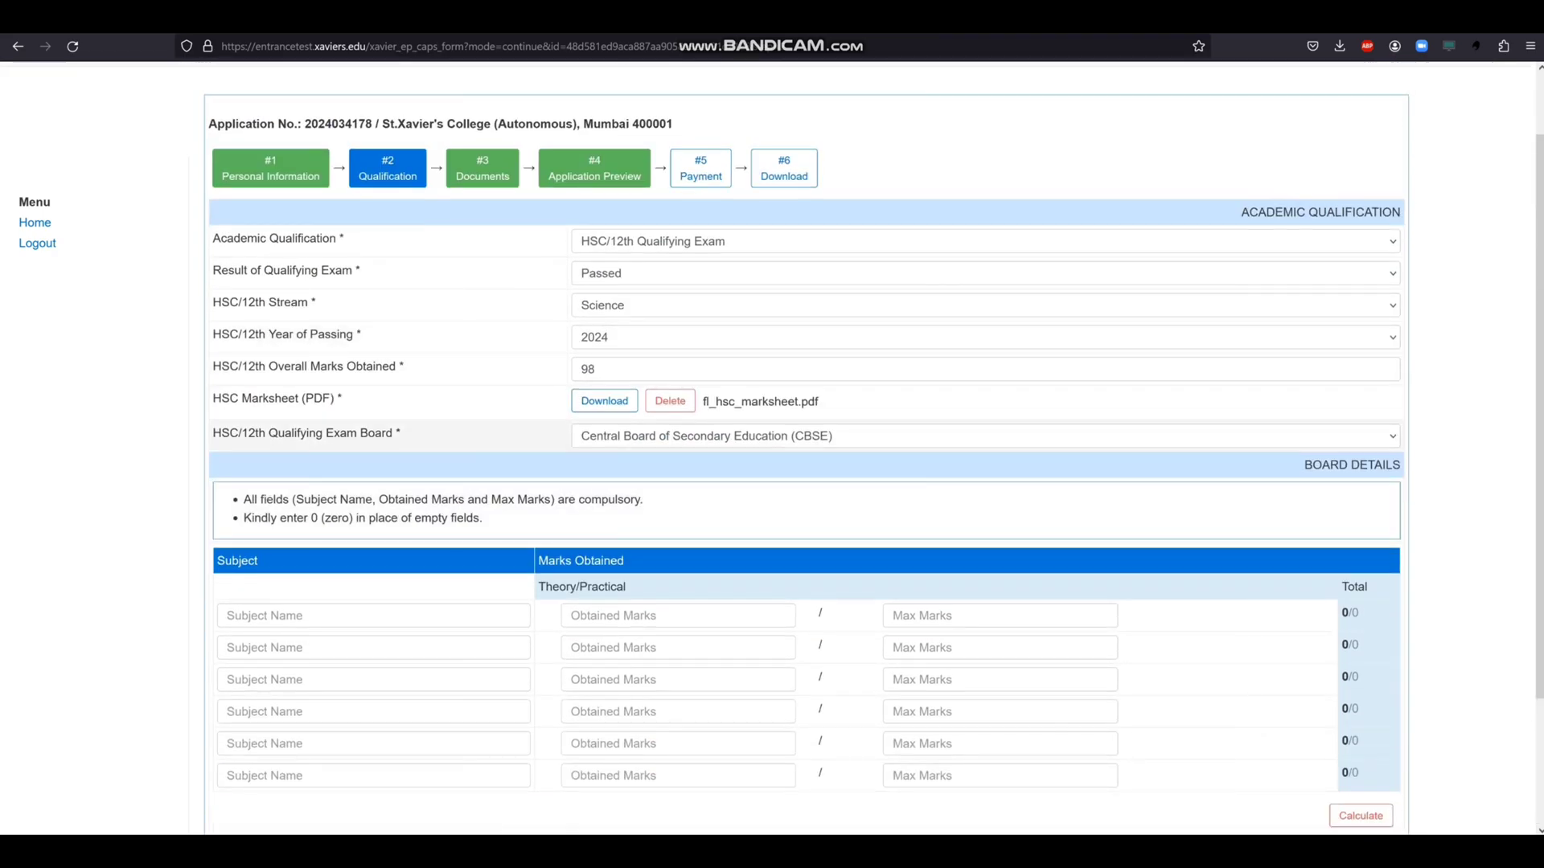
pyautogui.click(804, 436)
pyautogui.click(804, 483)
pyautogui.scroll(-2, 804, 486)
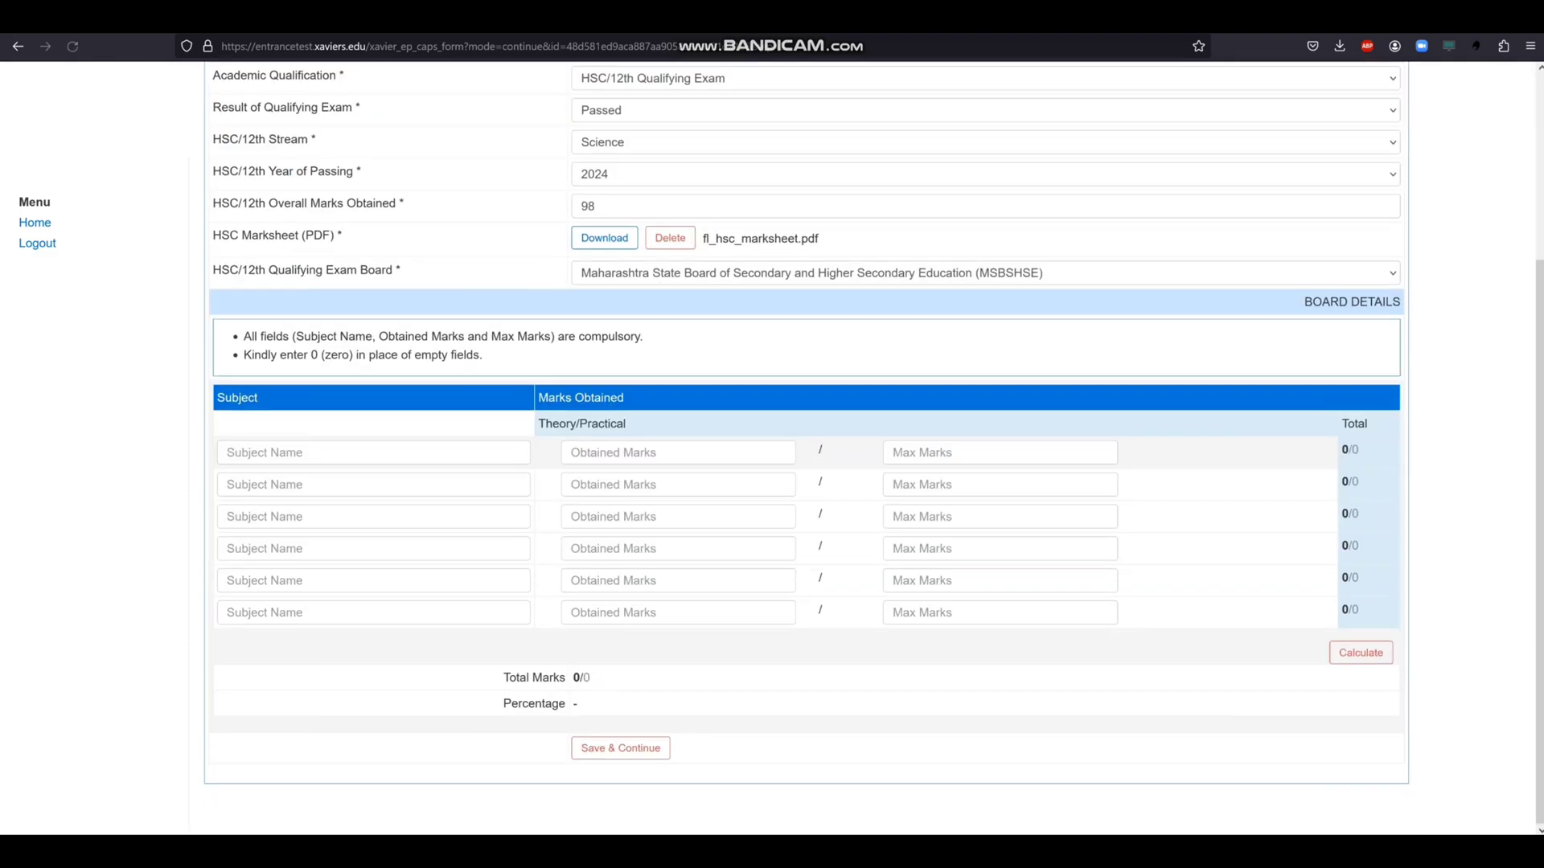
pyautogui.scroll(3, 804, 450)
pyautogui.click(804, 515)
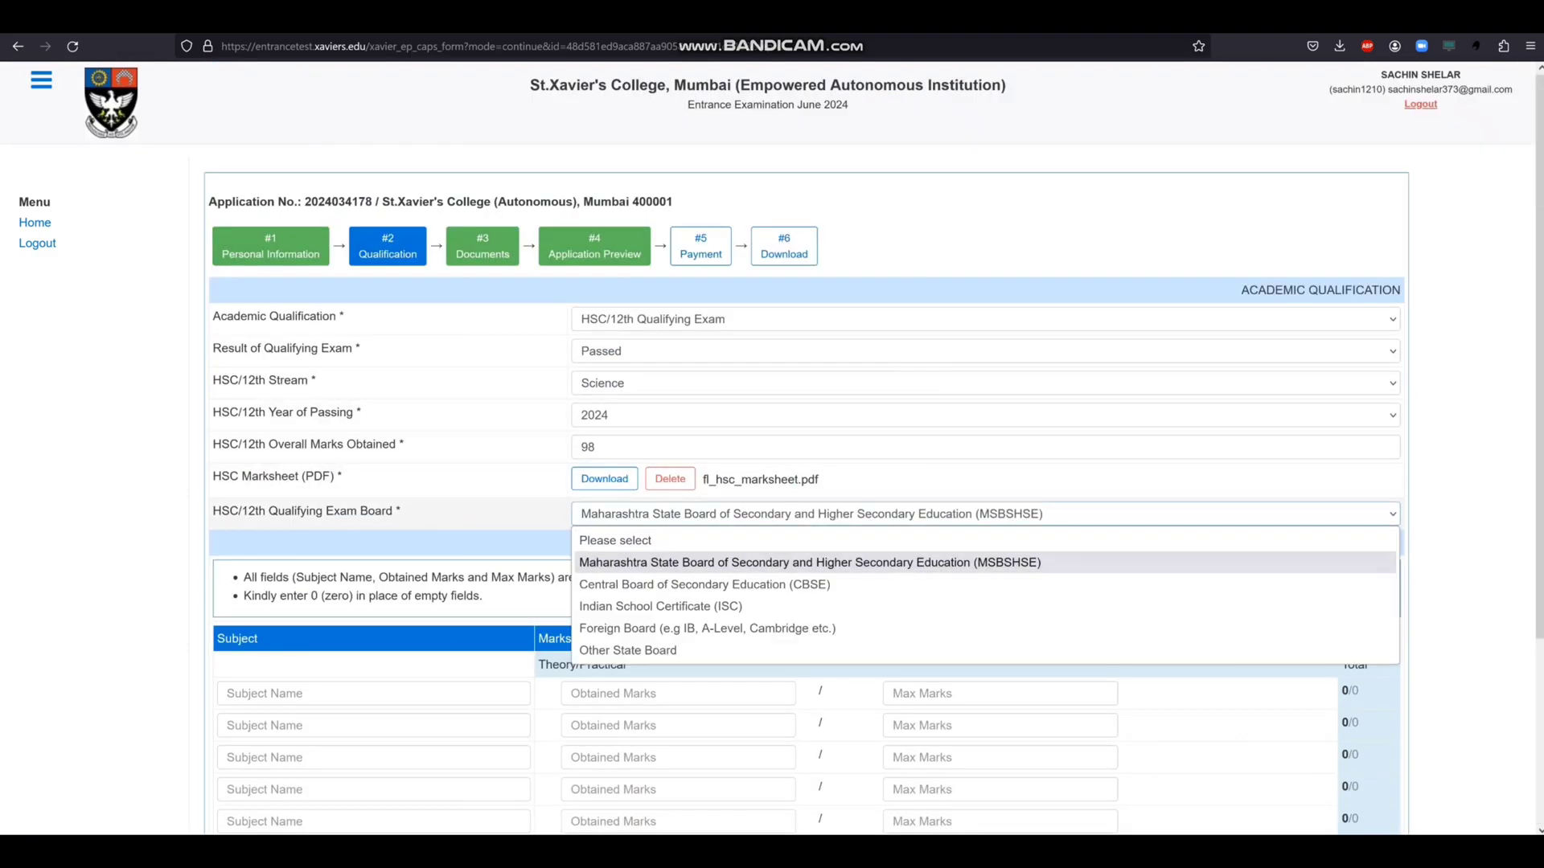
pyautogui.press('Down')
pyautogui.press('Down')
pyautogui.press('Return')
pyautogui.scroll(-3, 804, 603)
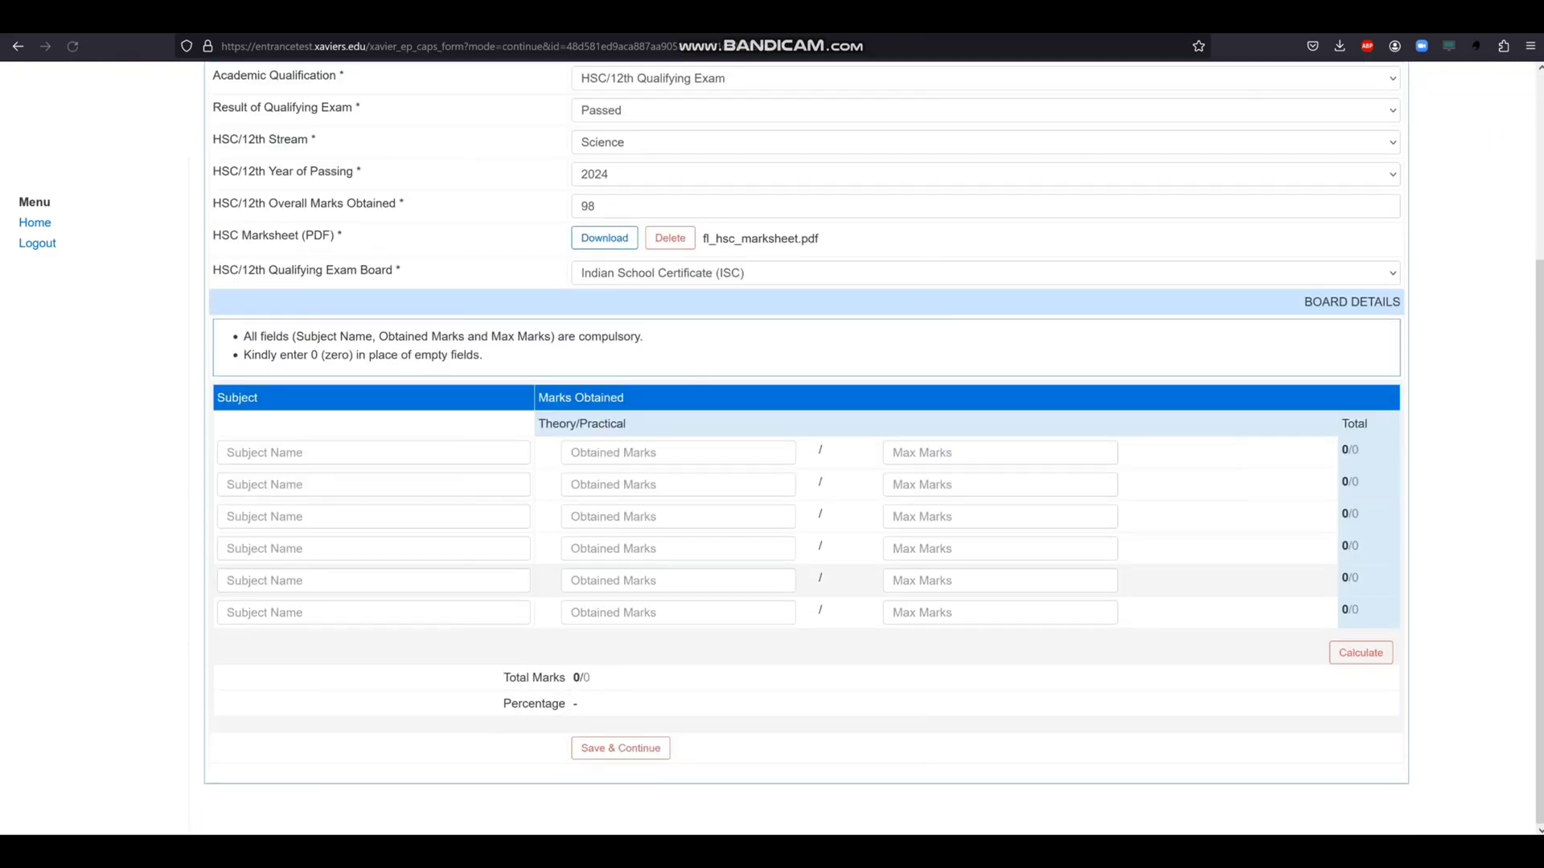
pyautogui.scroll(3, 804, 563)
pyautogui.click(804, 514)
pyautogui.press('Up')
pyautogui.press('Return')
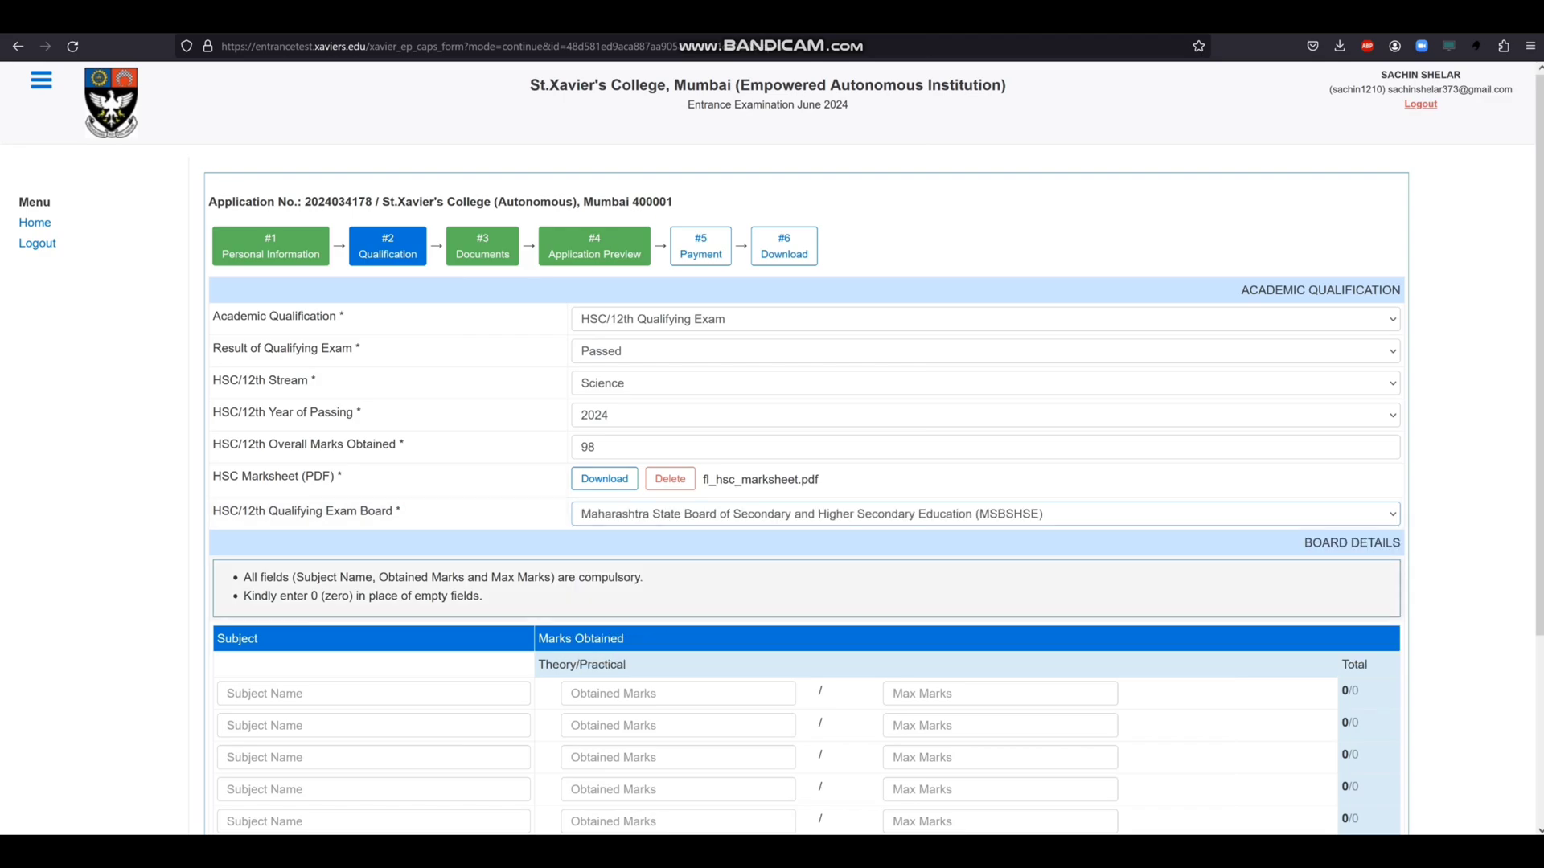
# Enter subject marks physics 90, chemistry 95 and maths 98, each out of 100
pyautogui.press('Tab')
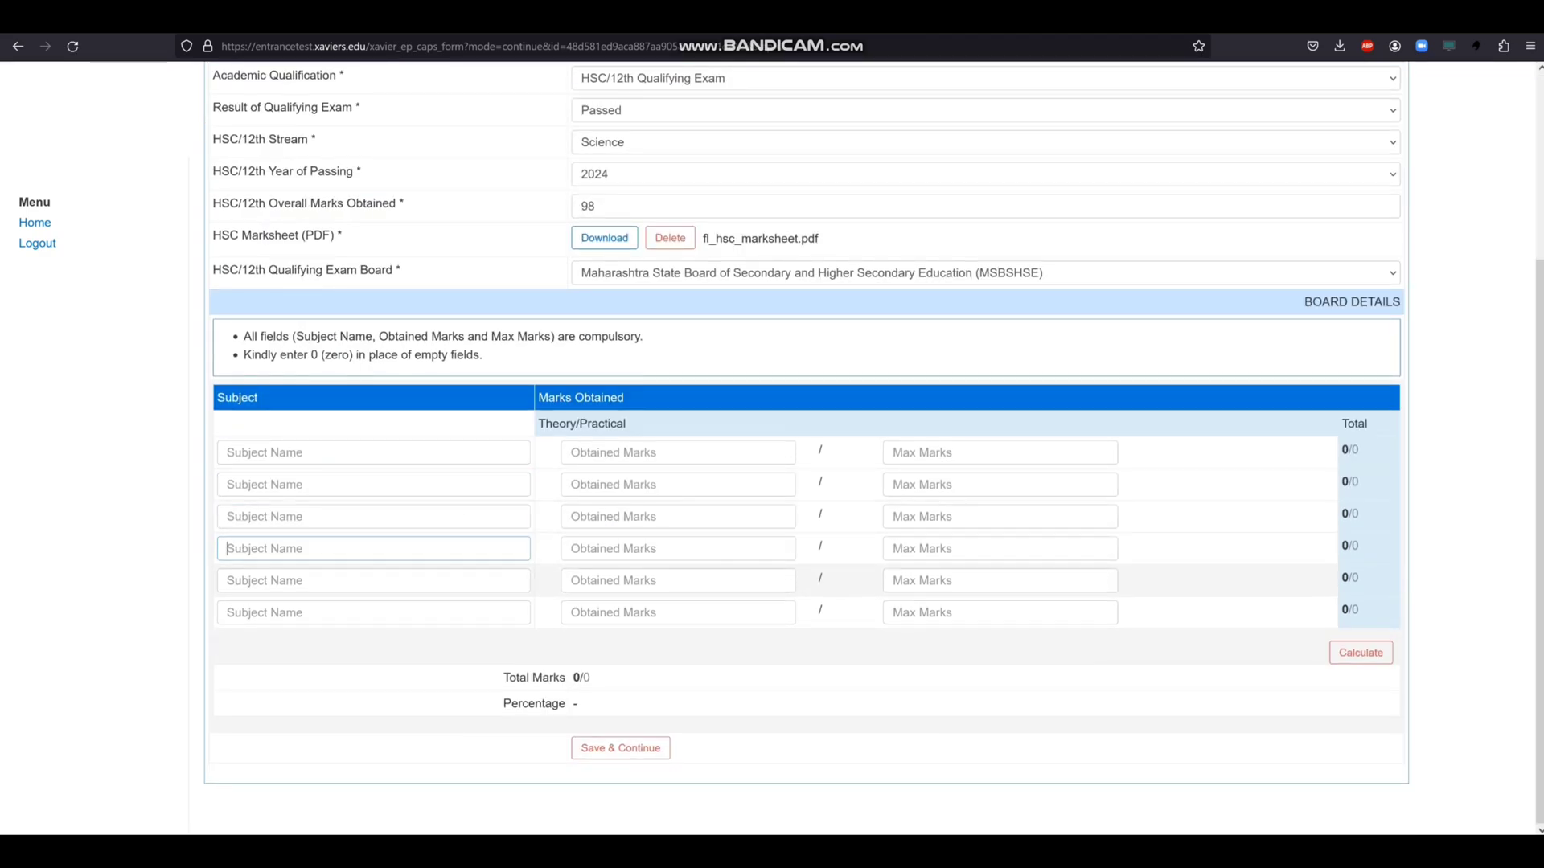
pyautogui.write('physics')
pyautogui.press('Tab')
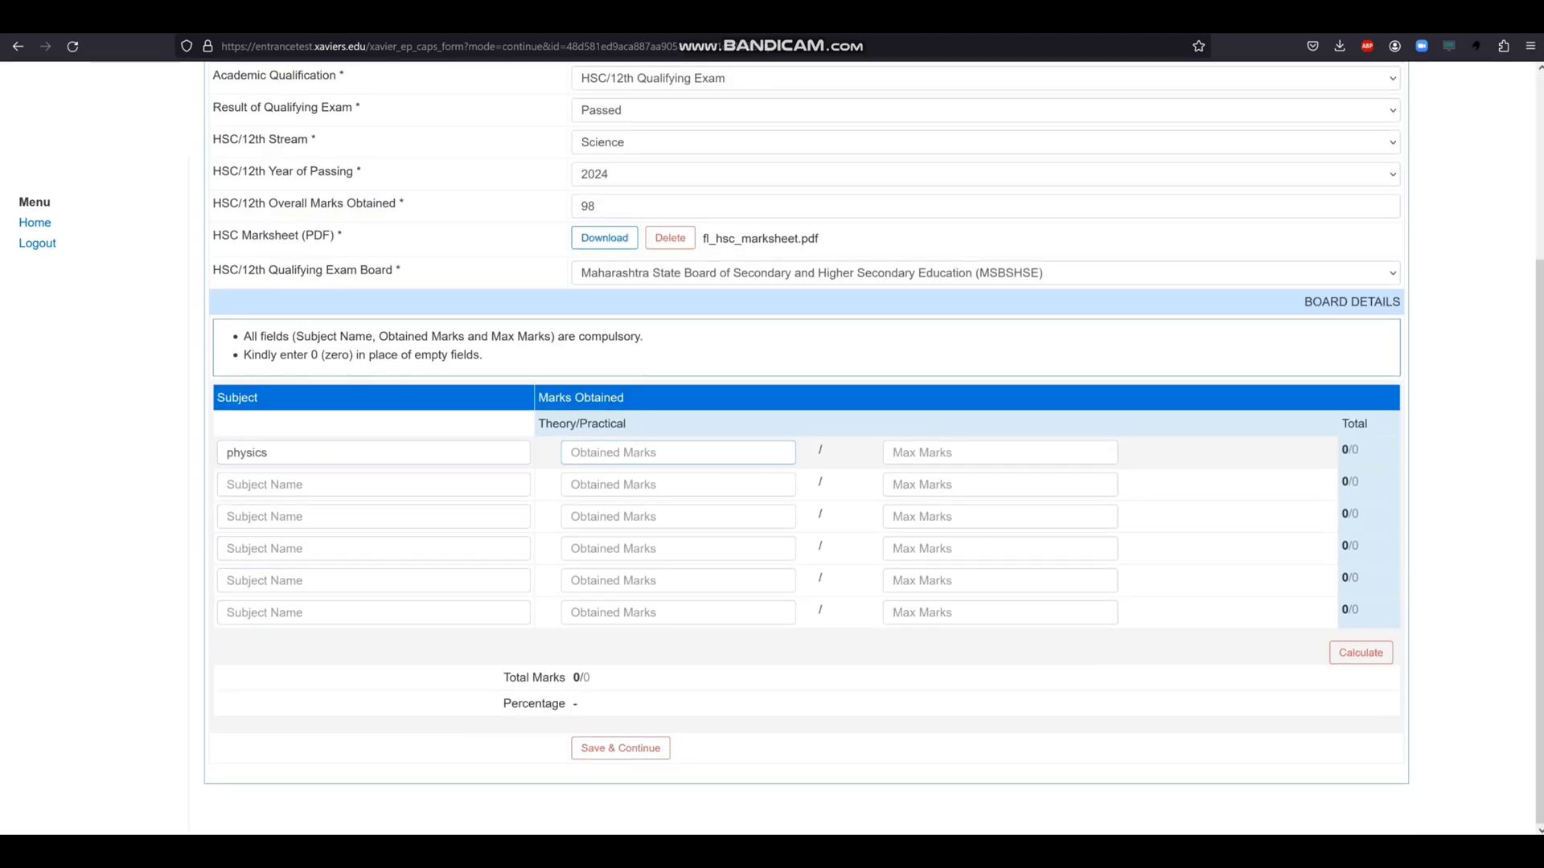
pyautogui.write('90')
pyautogui.press('Tab')
pyautogui.write('100')
pyautogui.press('Tab')
pyautogui.write('chemistry')
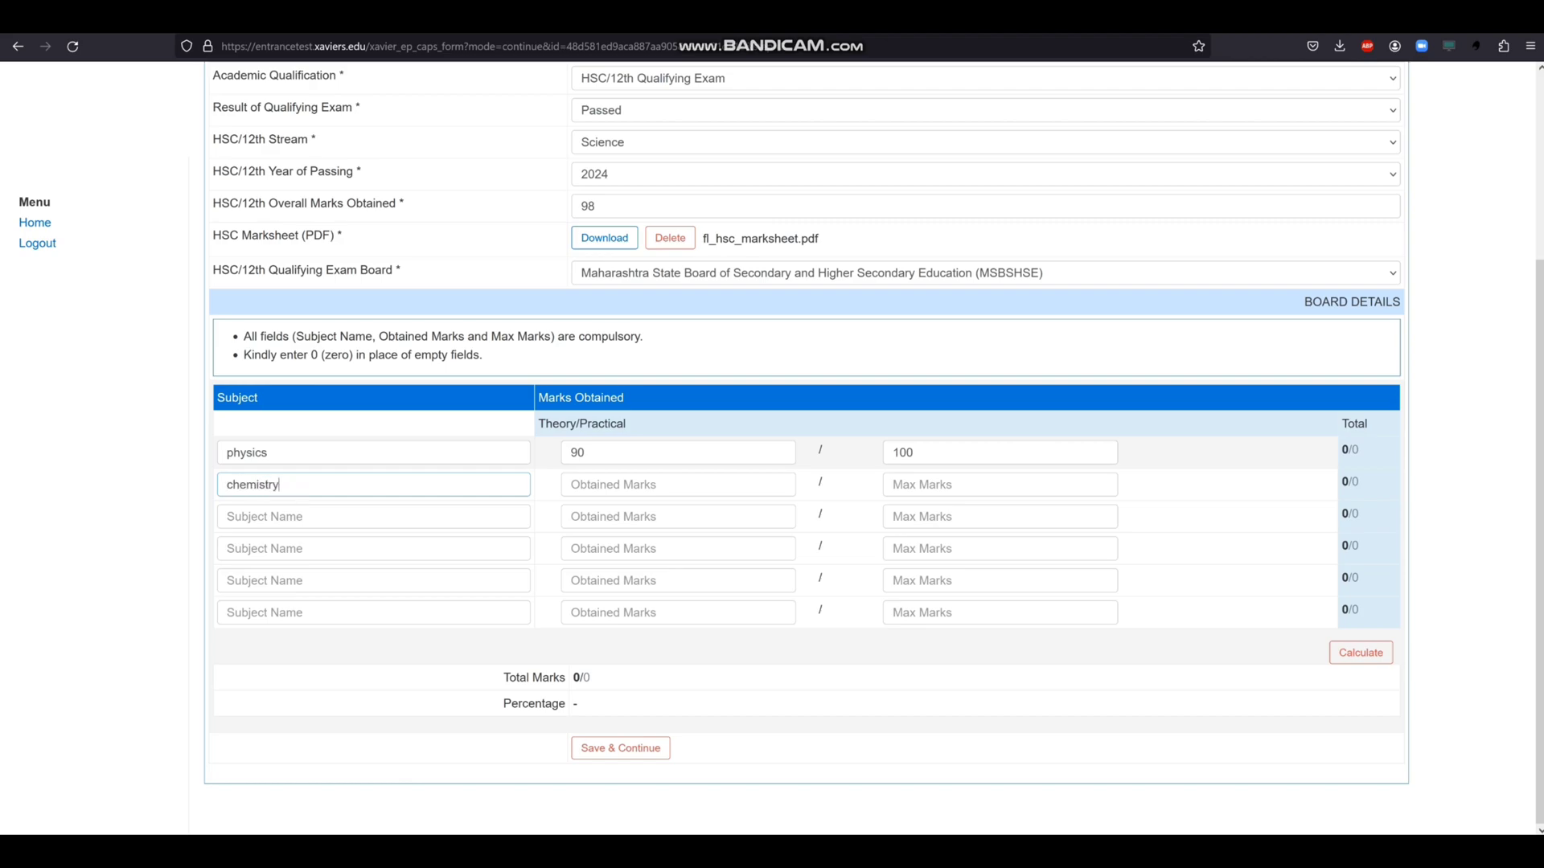
pyautogui.press('Tab')
pyautogui.write('95')
pyautogui.press('Tab')
pyautogui.write('100')
pyautogui.press('Tab')
pyautogui.write('math')
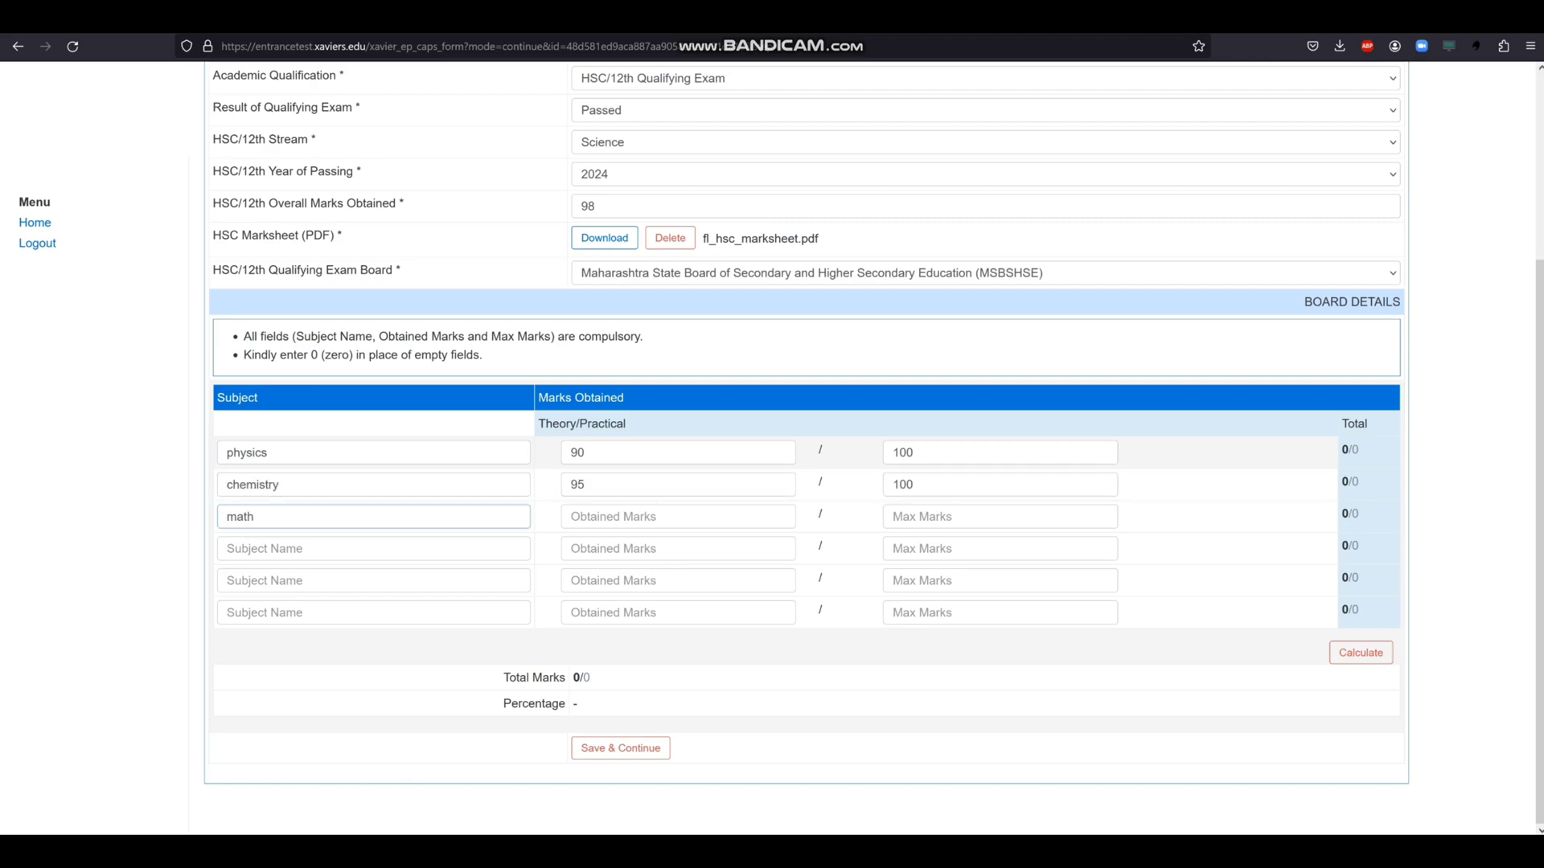
pyautogui.write('s')
pyautogui.press('Tab')
pyautogui.write('98')
pyautogui.press('Tab')
pyautogui.write('100')
# Add Bio 99, English 80, Special Sciences 95 out of 100, calculate 557/600, and save
pyautogui.press('Tab')
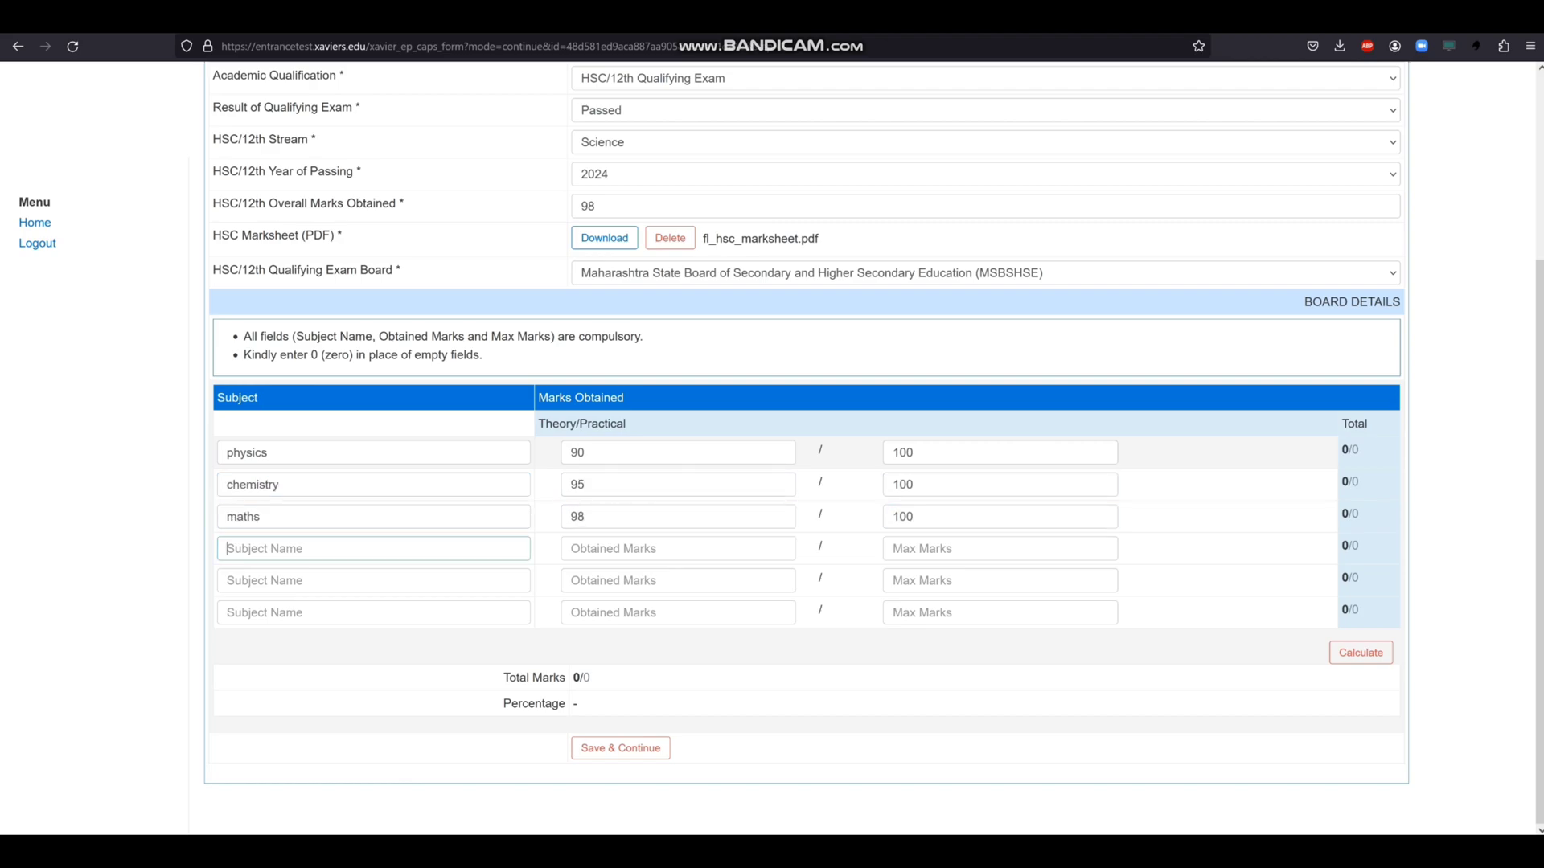
pyautogui.write('Bio')
pyautogui.press('Tab')
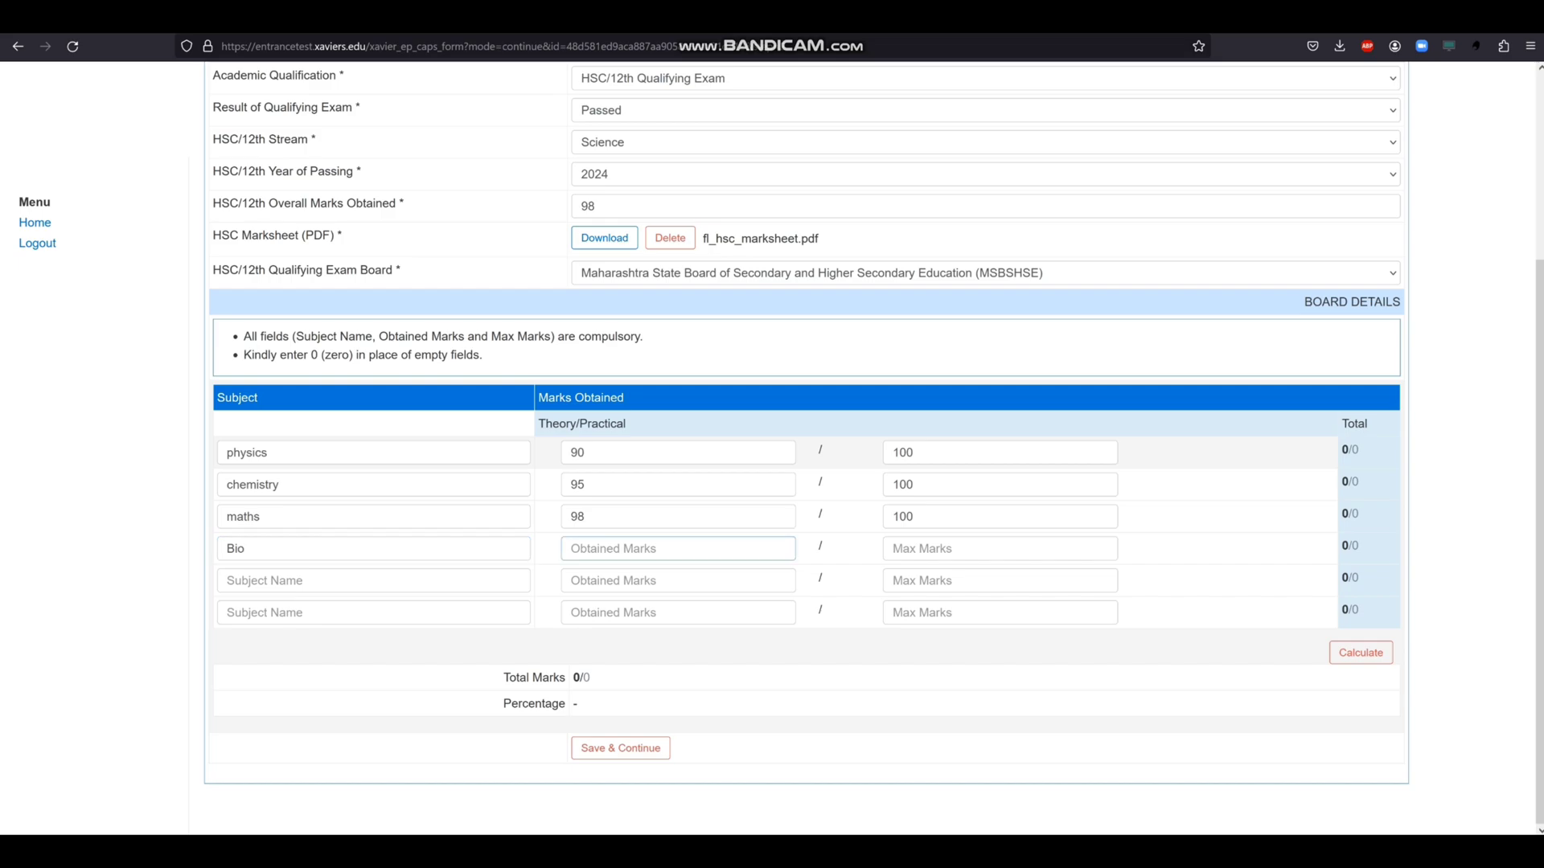
pyautogui.write('99')
pyautogui.press('Tab')
pyautogui.write('100')
pyautogui.press('Tab')
pyautogui.write('English')
pyautogui.press('Tab')
pyautogui.write('80')
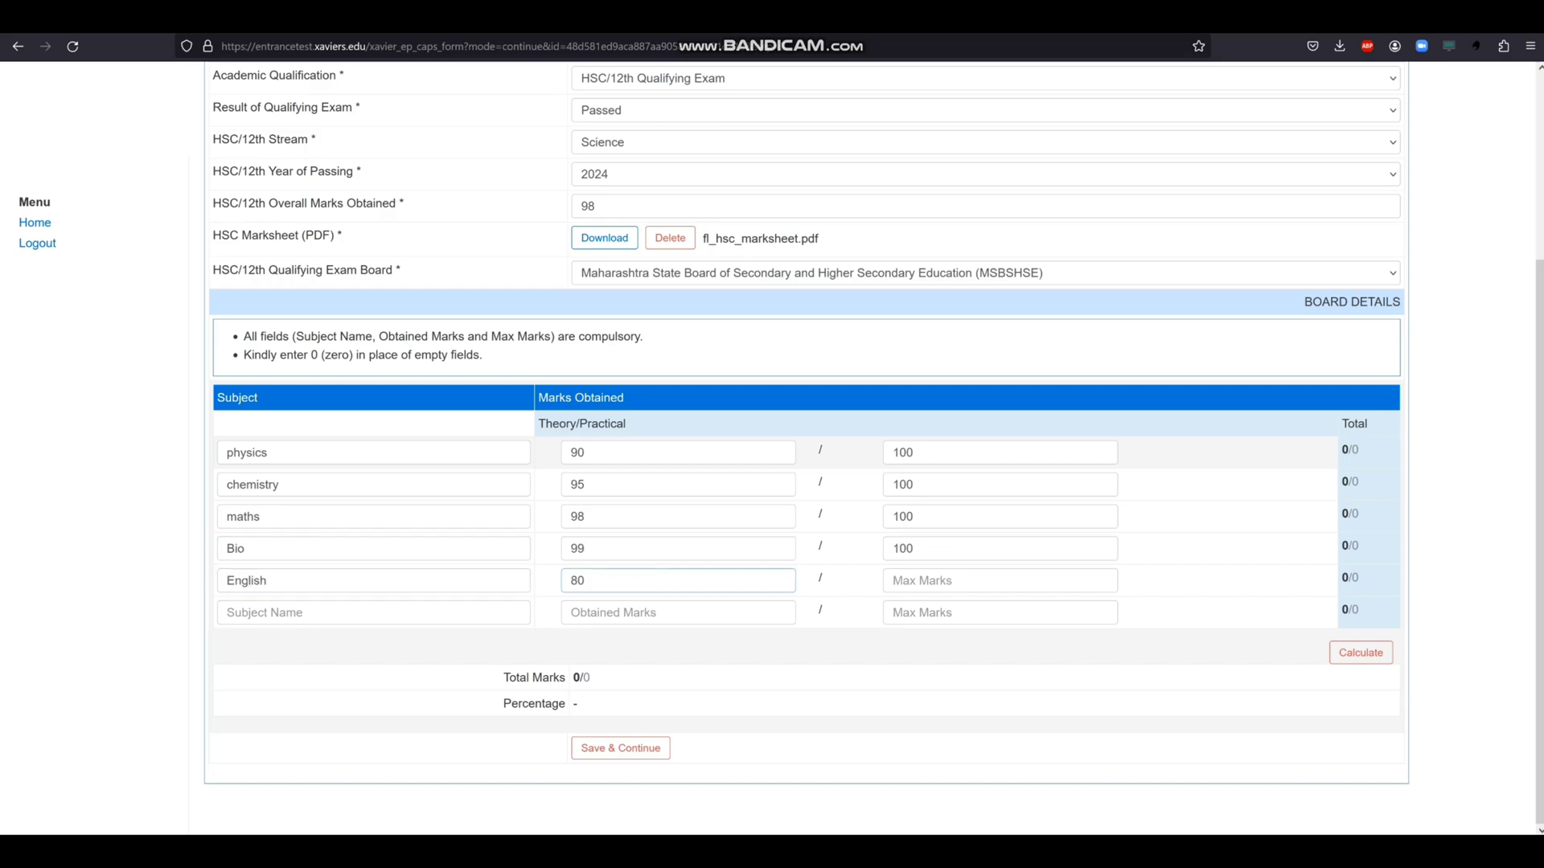
pyautogui.press('Tab')
pyautogui.write('100')
pyautogui.press('Tab')
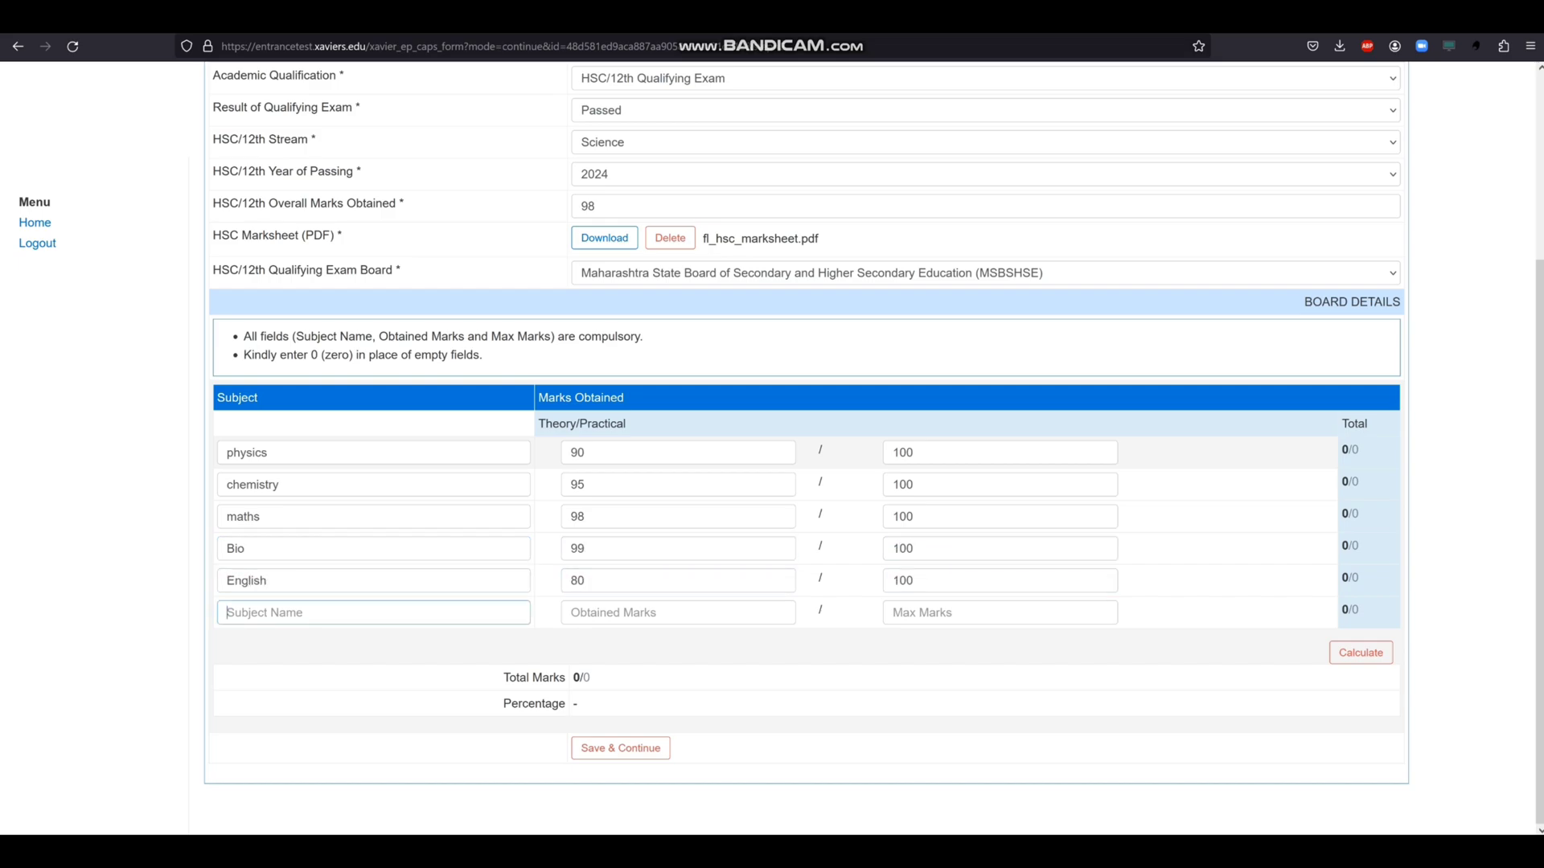
pyautogui.write('Special Sciences')
pyautogui.press('Tab')
pyautogui.write('95')
pyautogui.press('Tab')
pyautogui.write('100')
pyautogui.press('Tab')
pyautogui.press('Return')
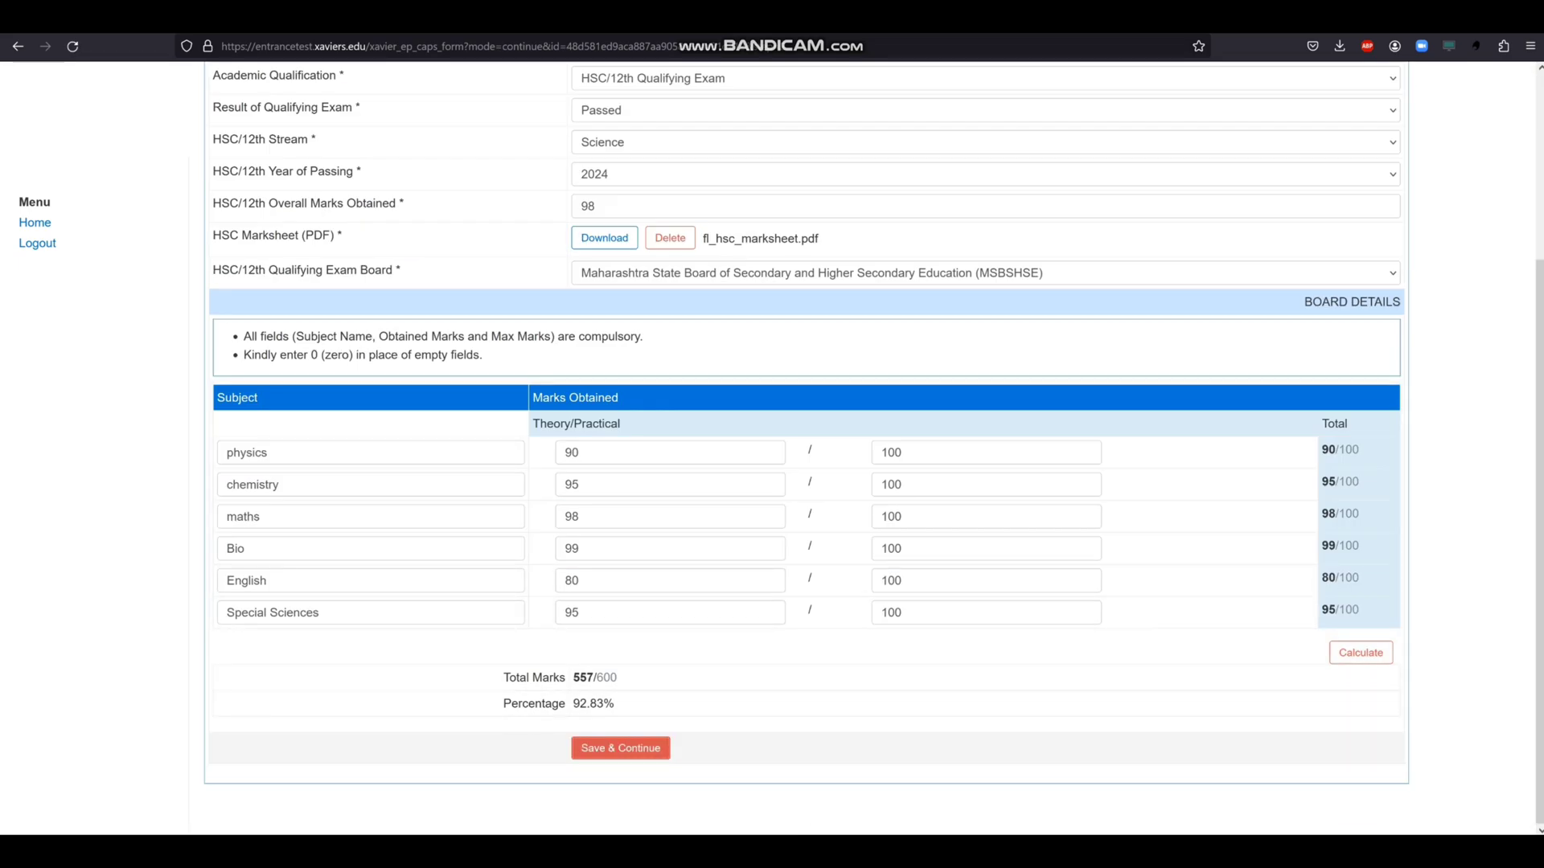
pyautogui.click(620, 748)
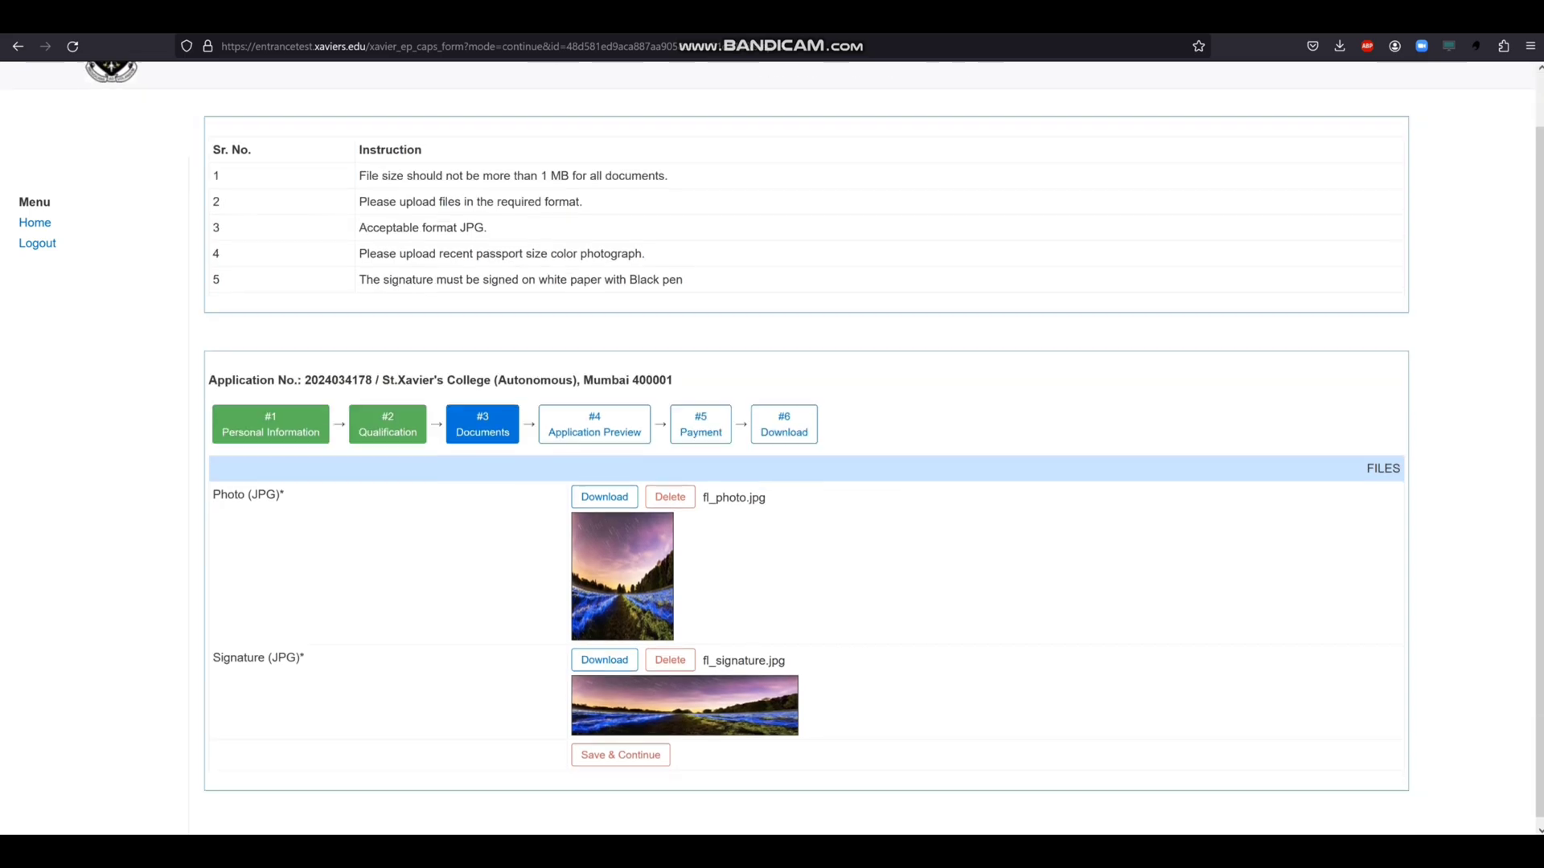
# Return to the Documents step and upload MM logo.jpeg from Pictures as the photo
pyautogui.scroll(2, 772, 590)
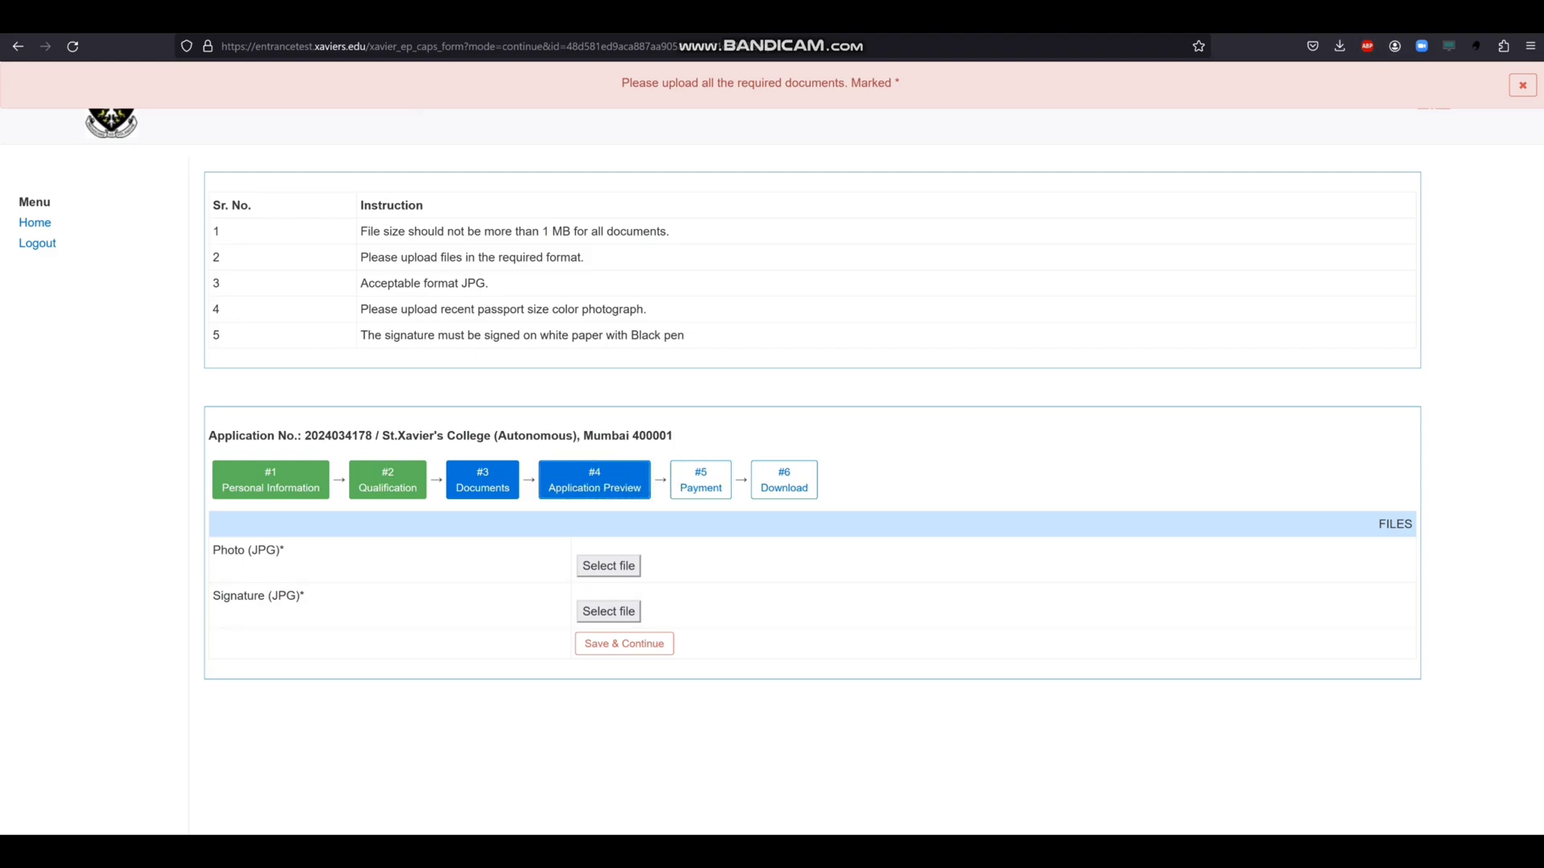
pyautogui.click(595, 480)
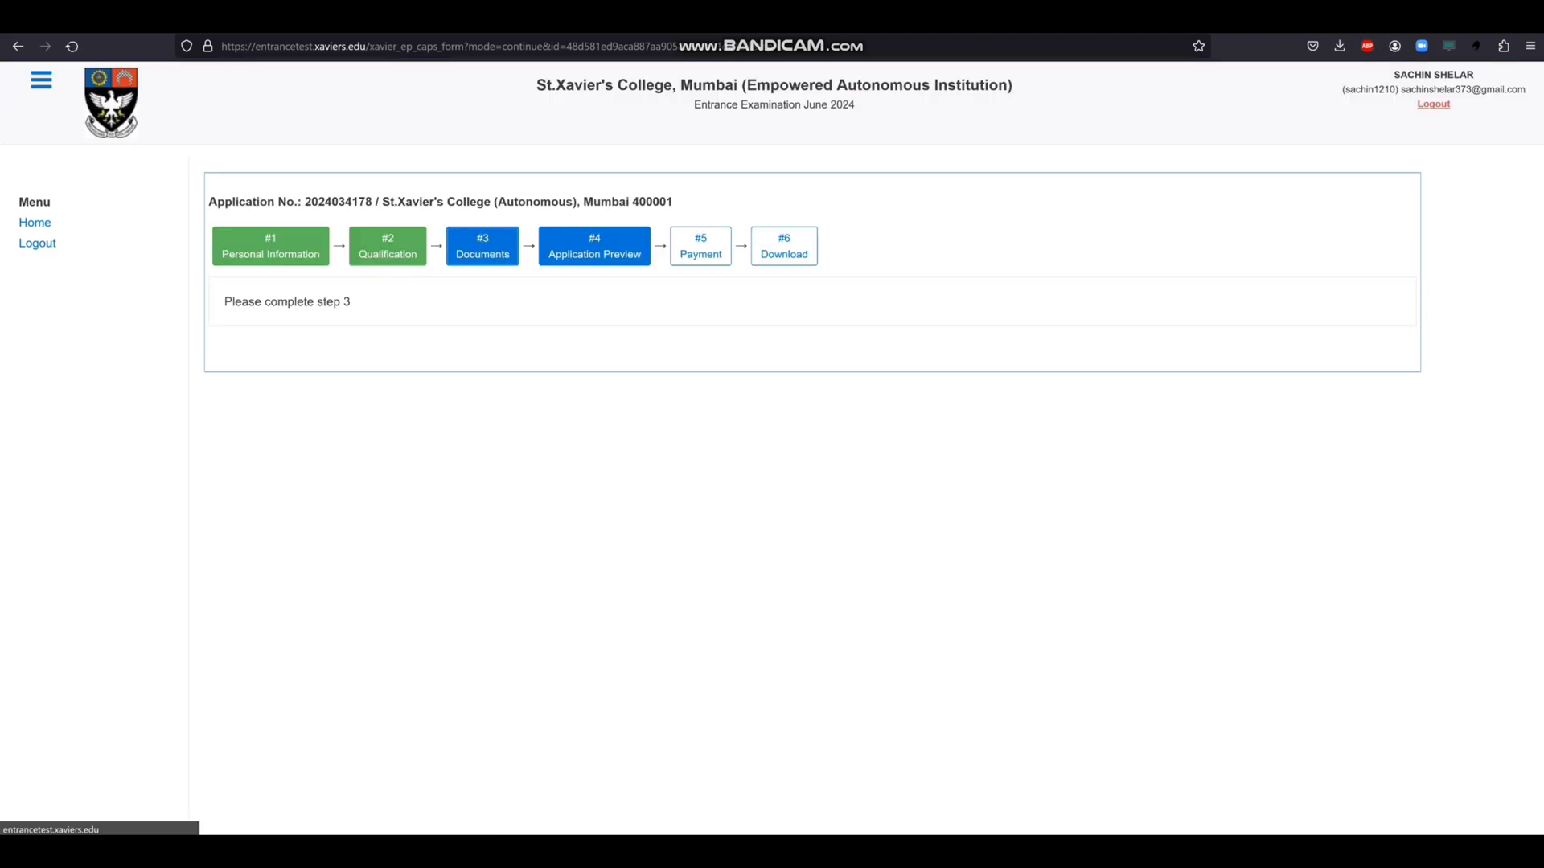
pyautogui.click(483, 246)
pyautogui.click(608, 566)
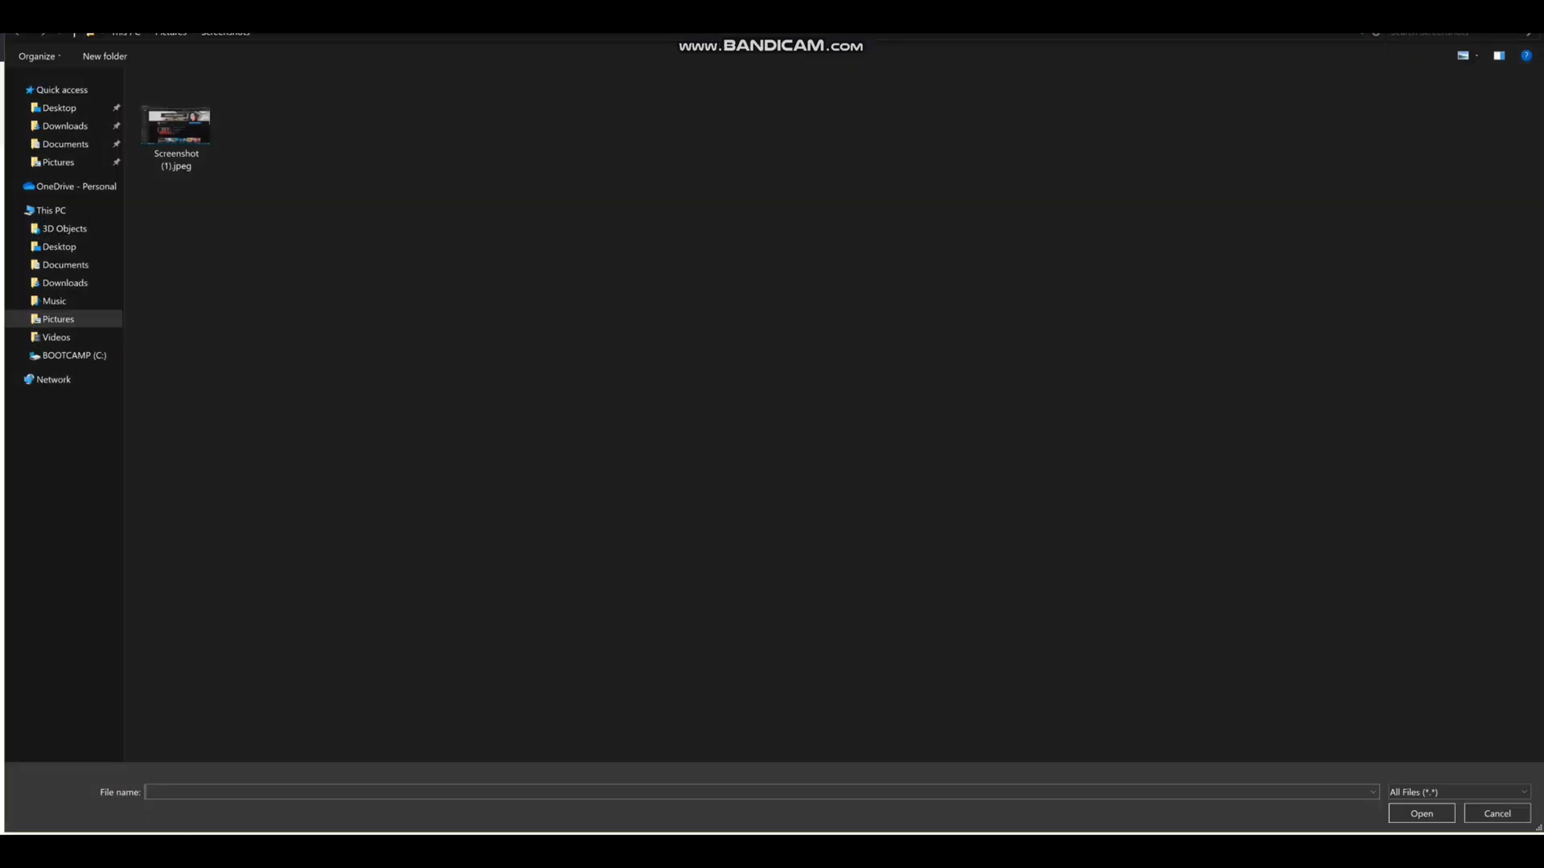
pyautogui.click(176, 126)
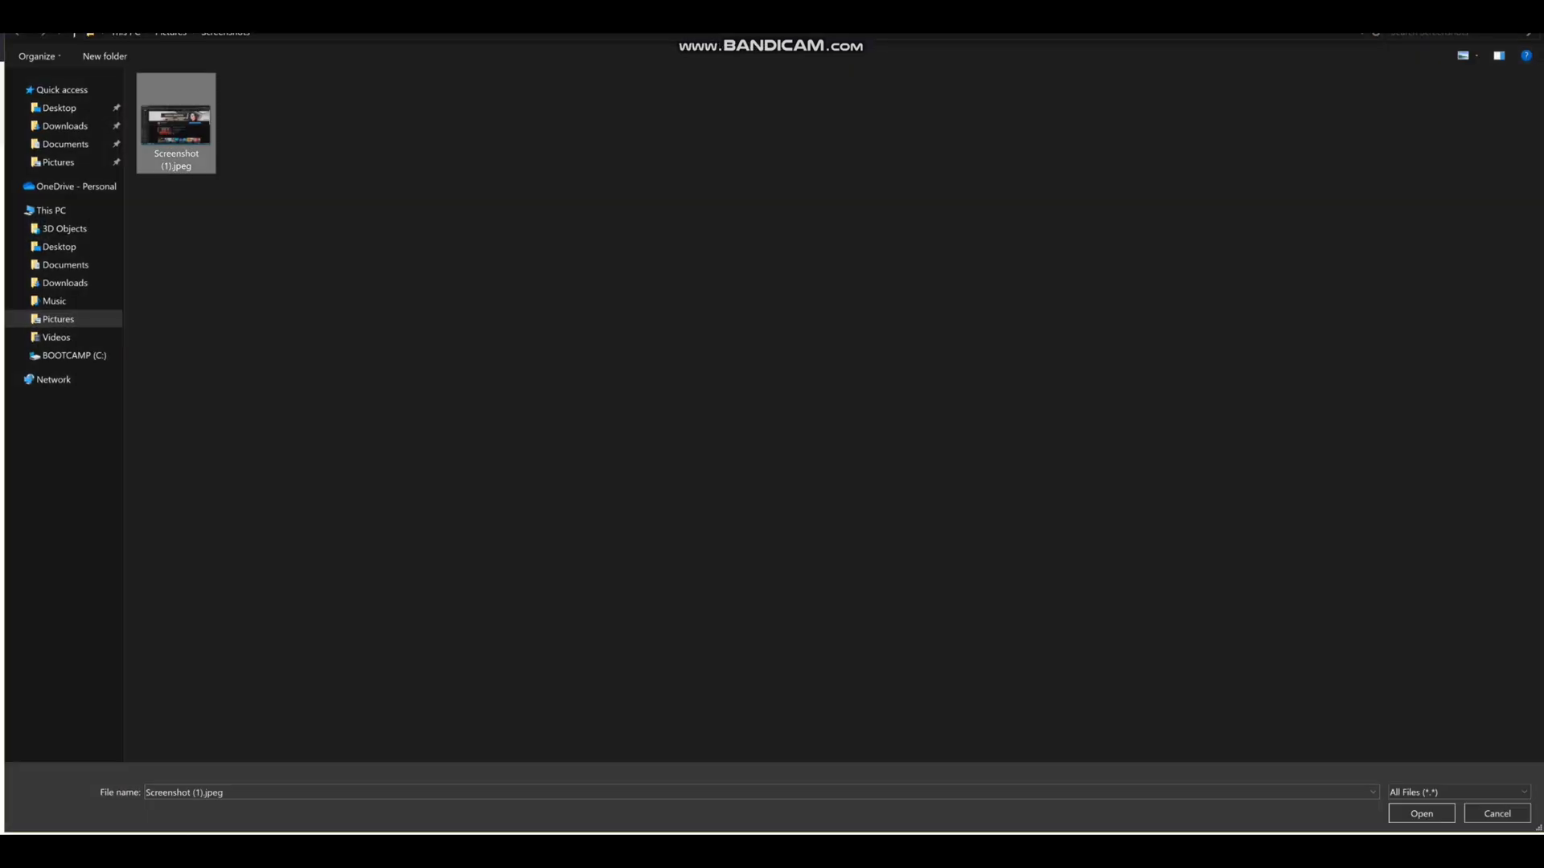
pyautogui.click(58, 162)
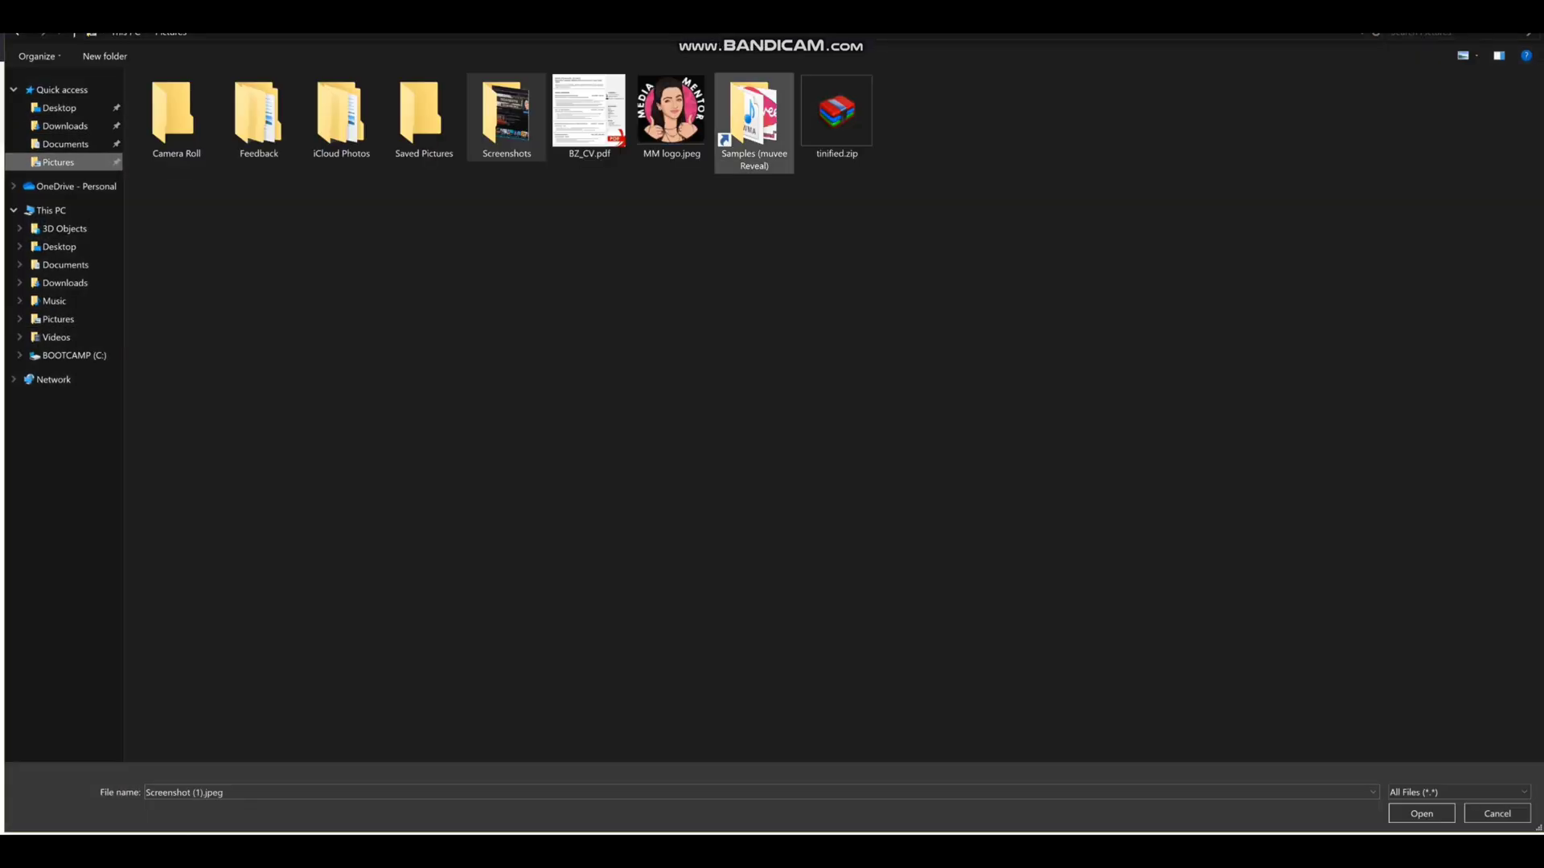
pyautogui.click(671, 118)
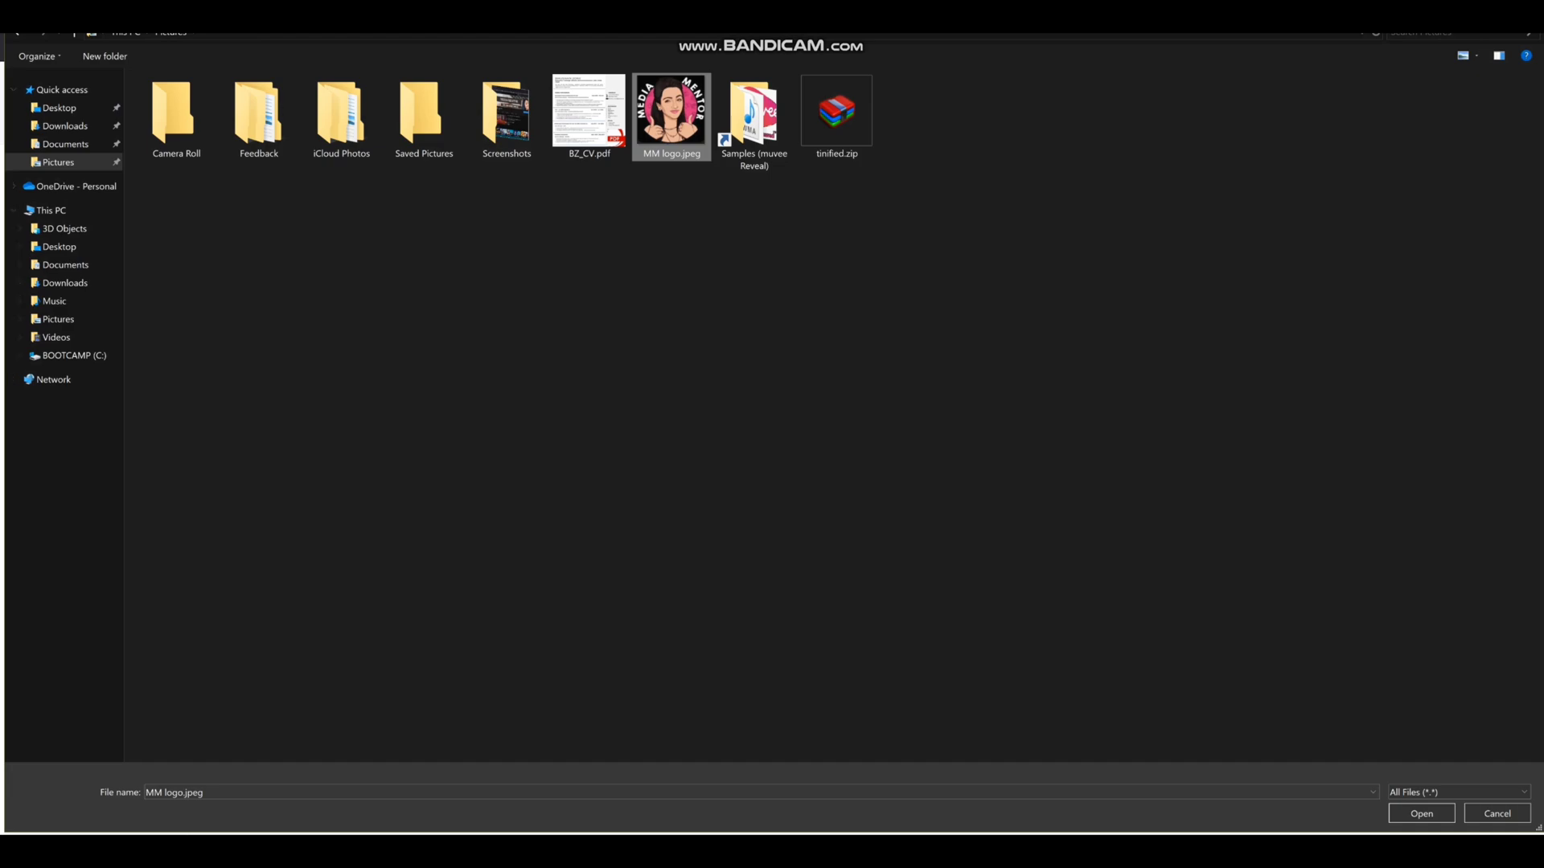
pyautogui.click(1422, 813)
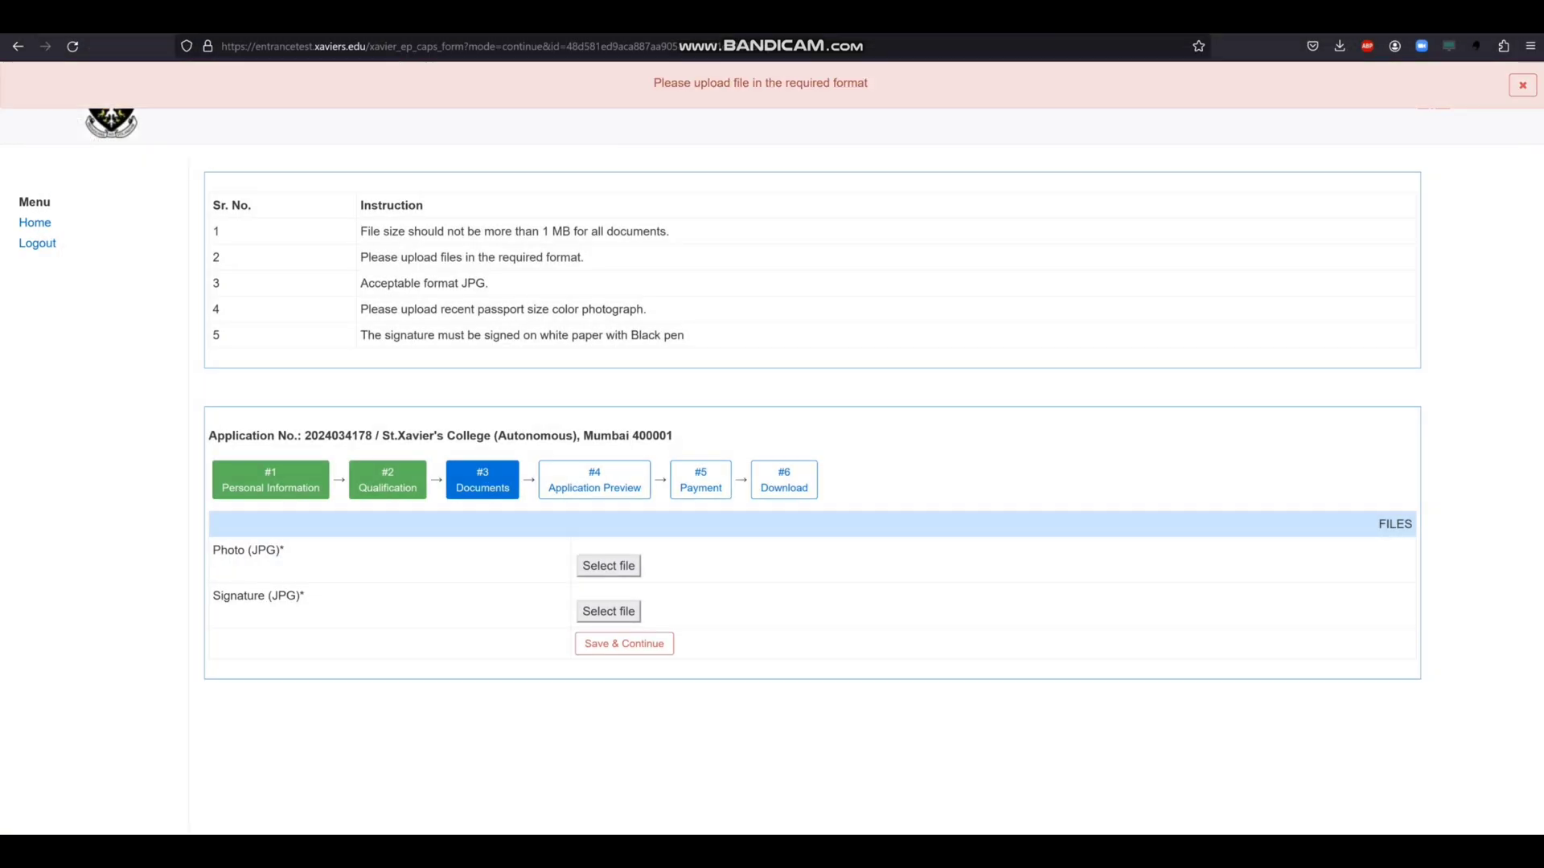
# Re-upload MM logo.jpeg as the photo and try saving the Documents step
pyautogui.click(609, 566)
pyautogui.click(671, 117)
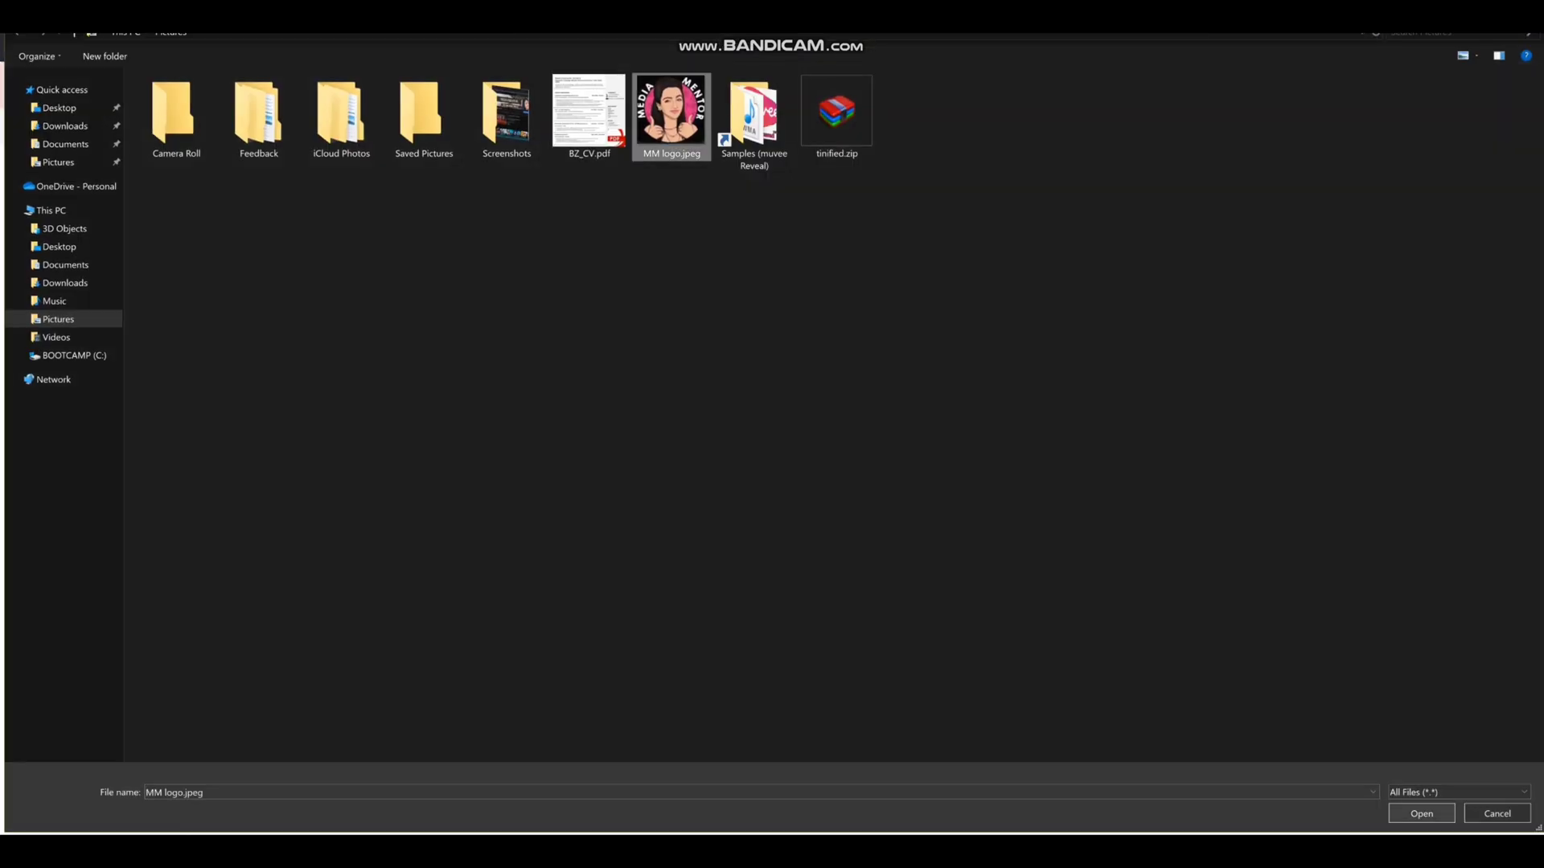
pyautogui.click(1422, 813)
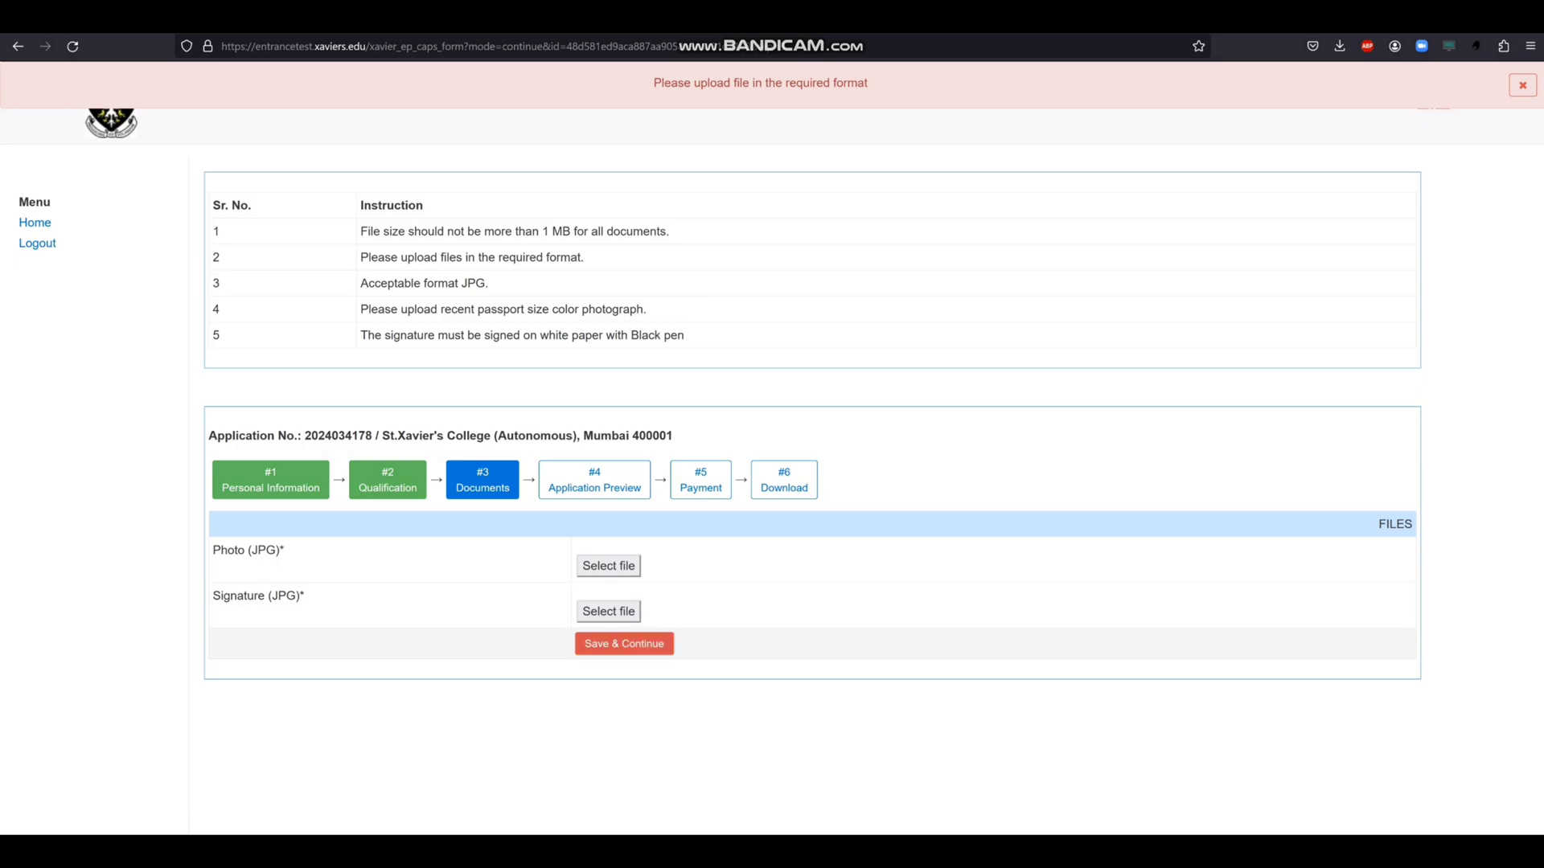
pyautogui.click(624, 644)
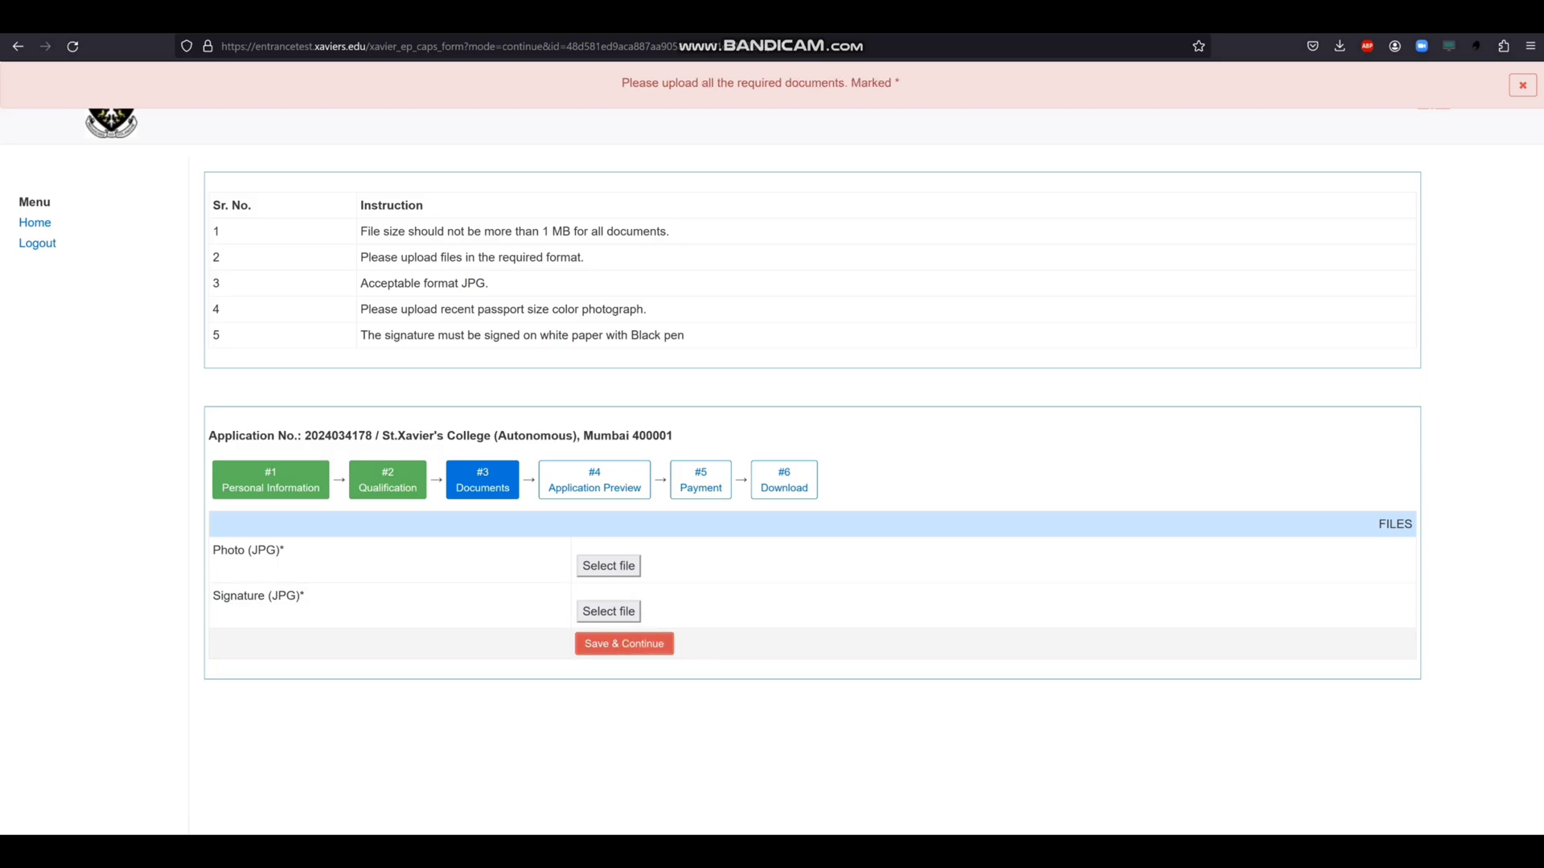
pyautogui.click(623, 644)
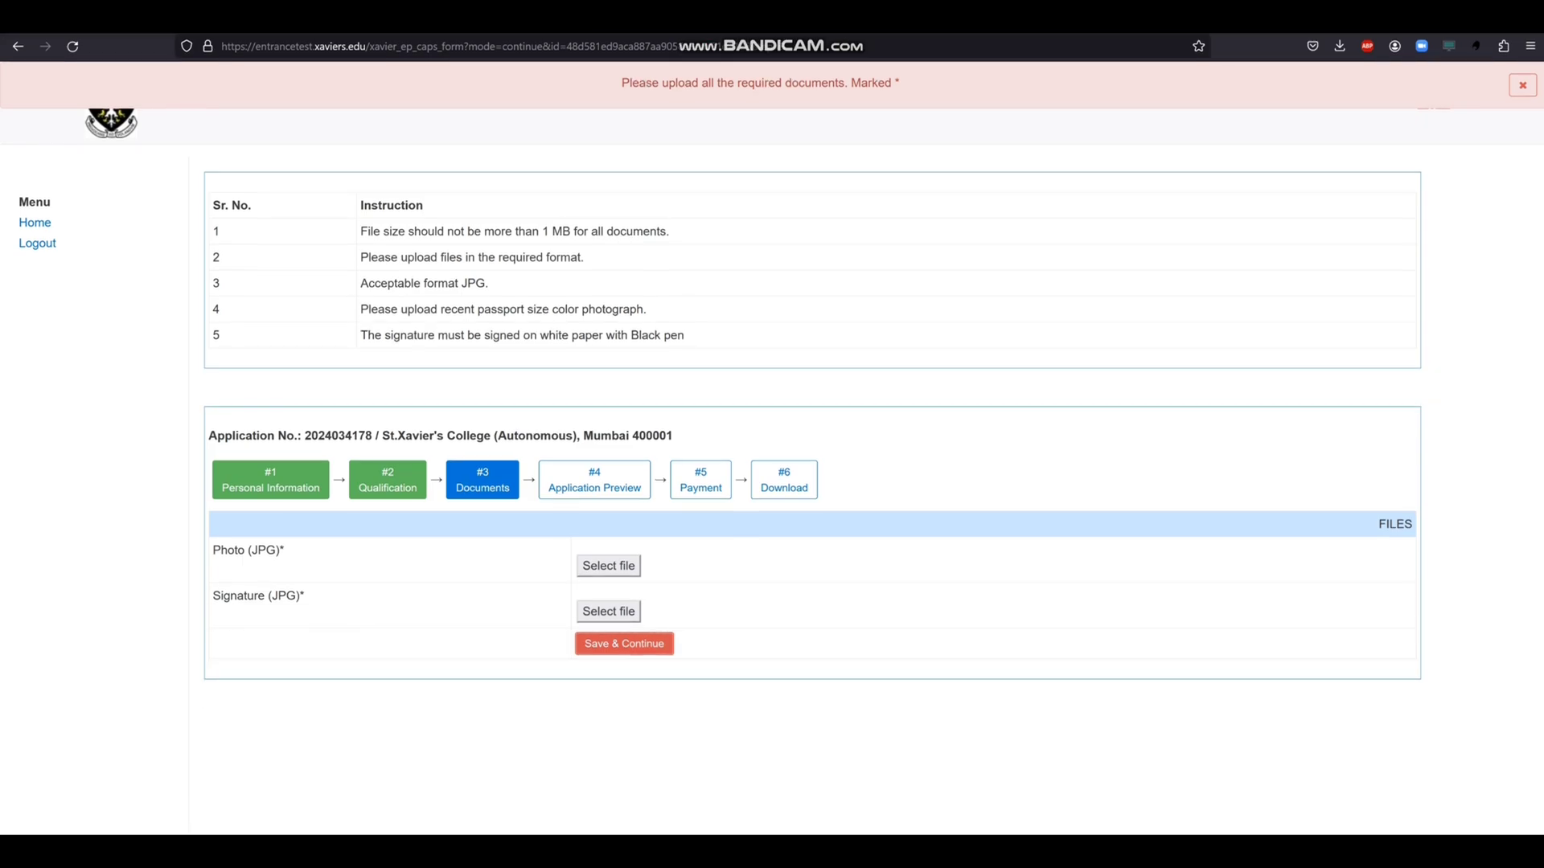
# Upload sample.jpg as both photo and signature, then save the Documents step
pyautogui.click(609, 566)
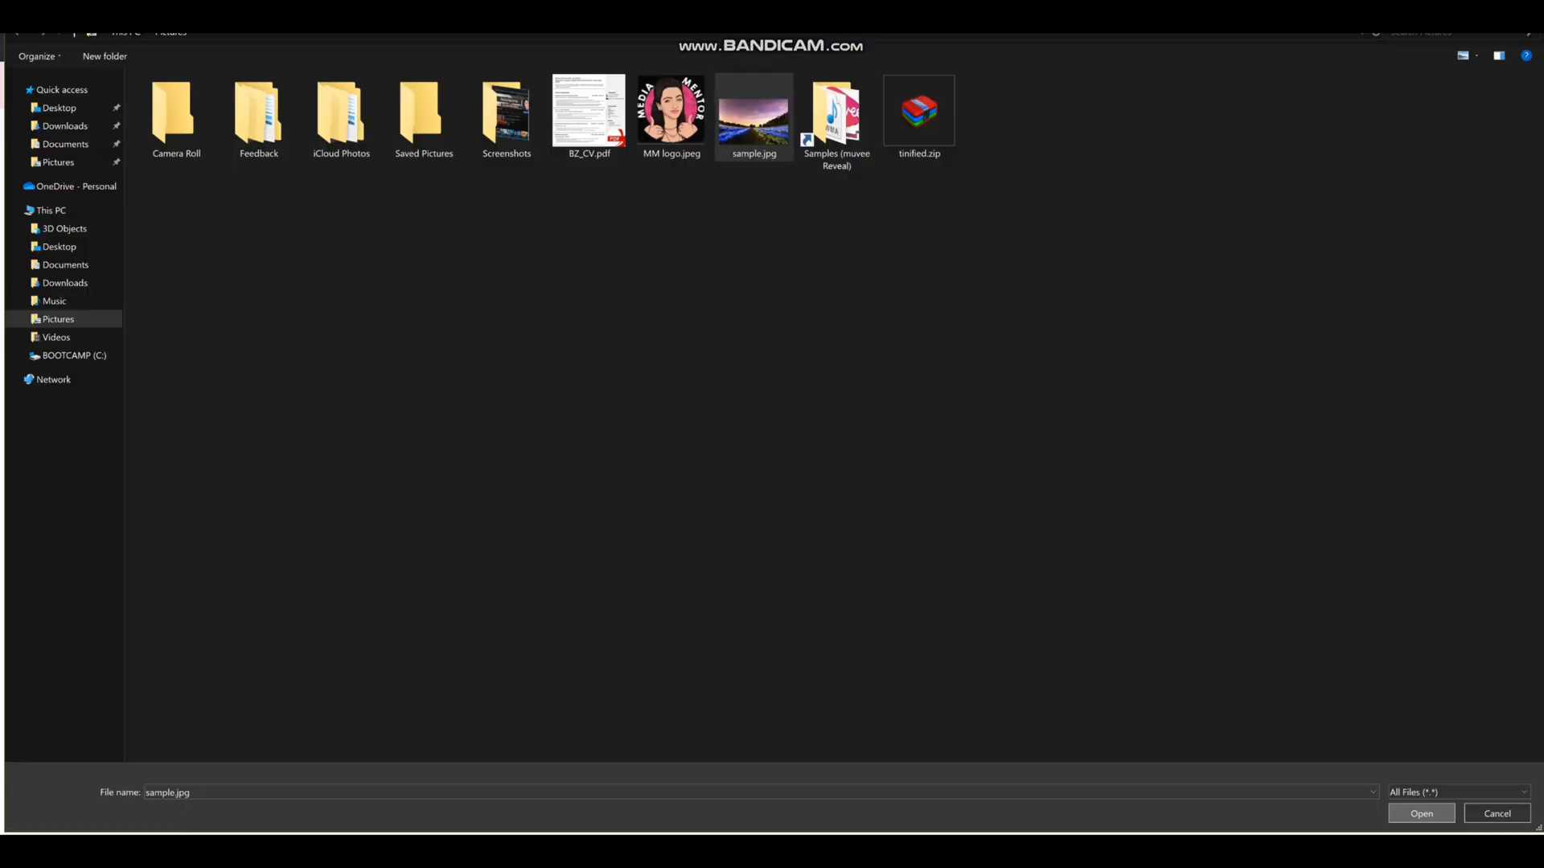
pyautogui.click(1420, 812)
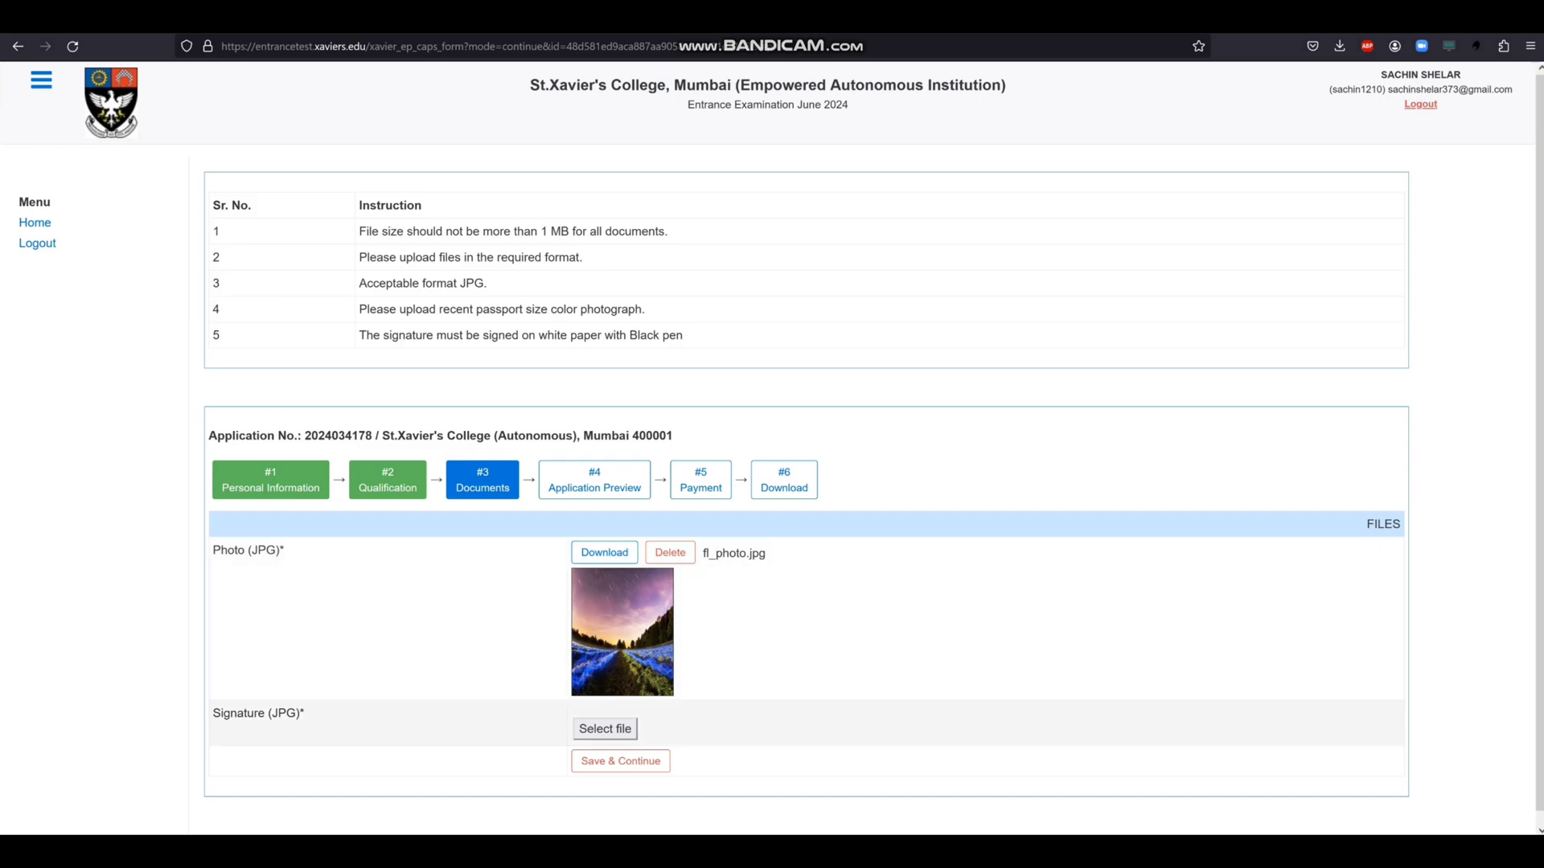
pyautogui.click(604, 729)
pyautogui.click(754, 121)
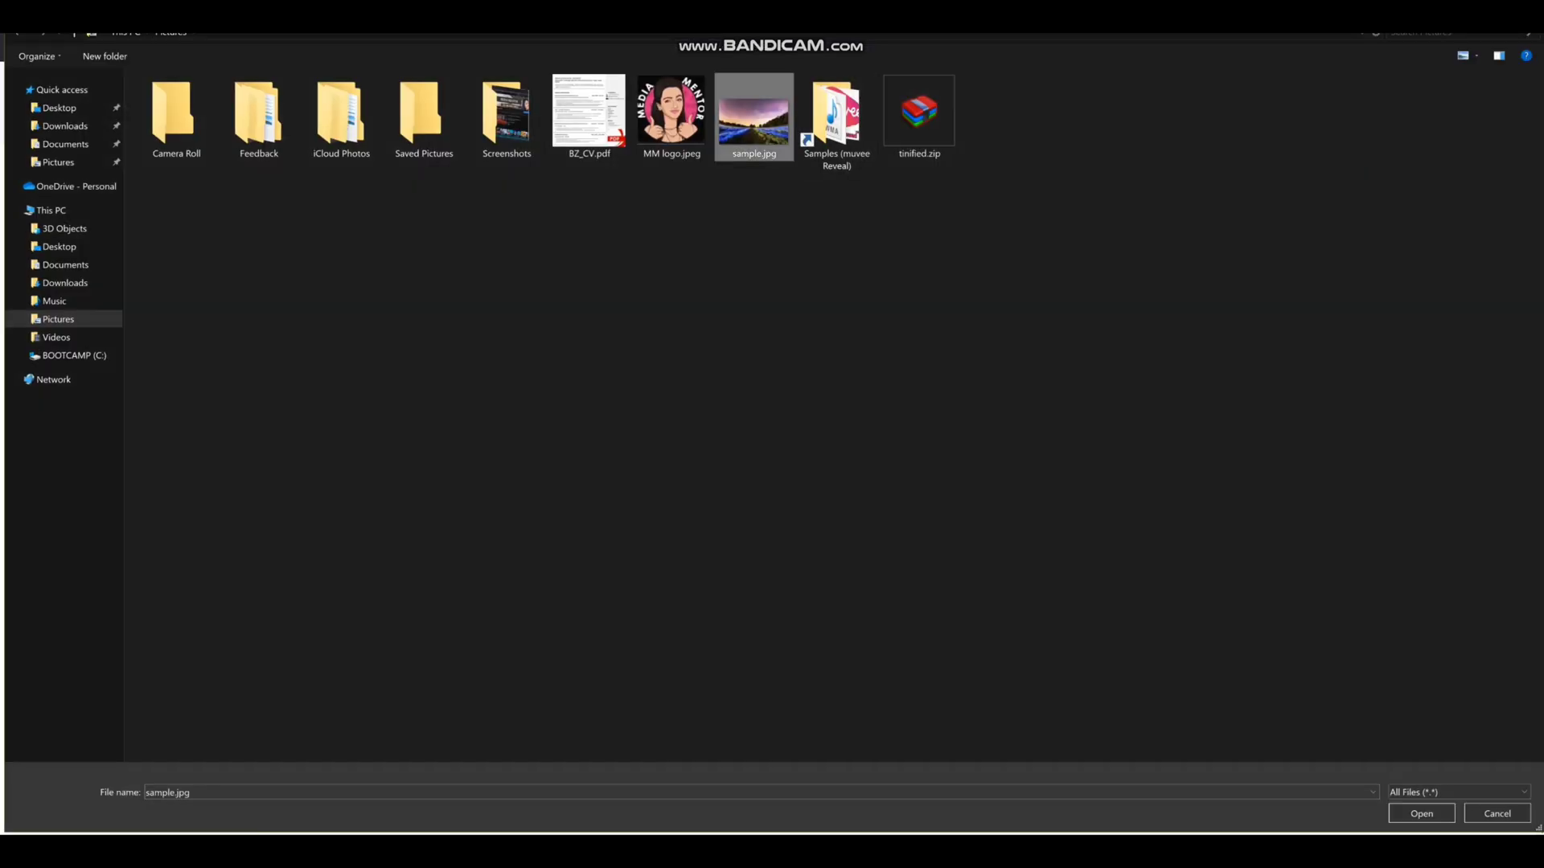
pyautogui.click(1422, 813)
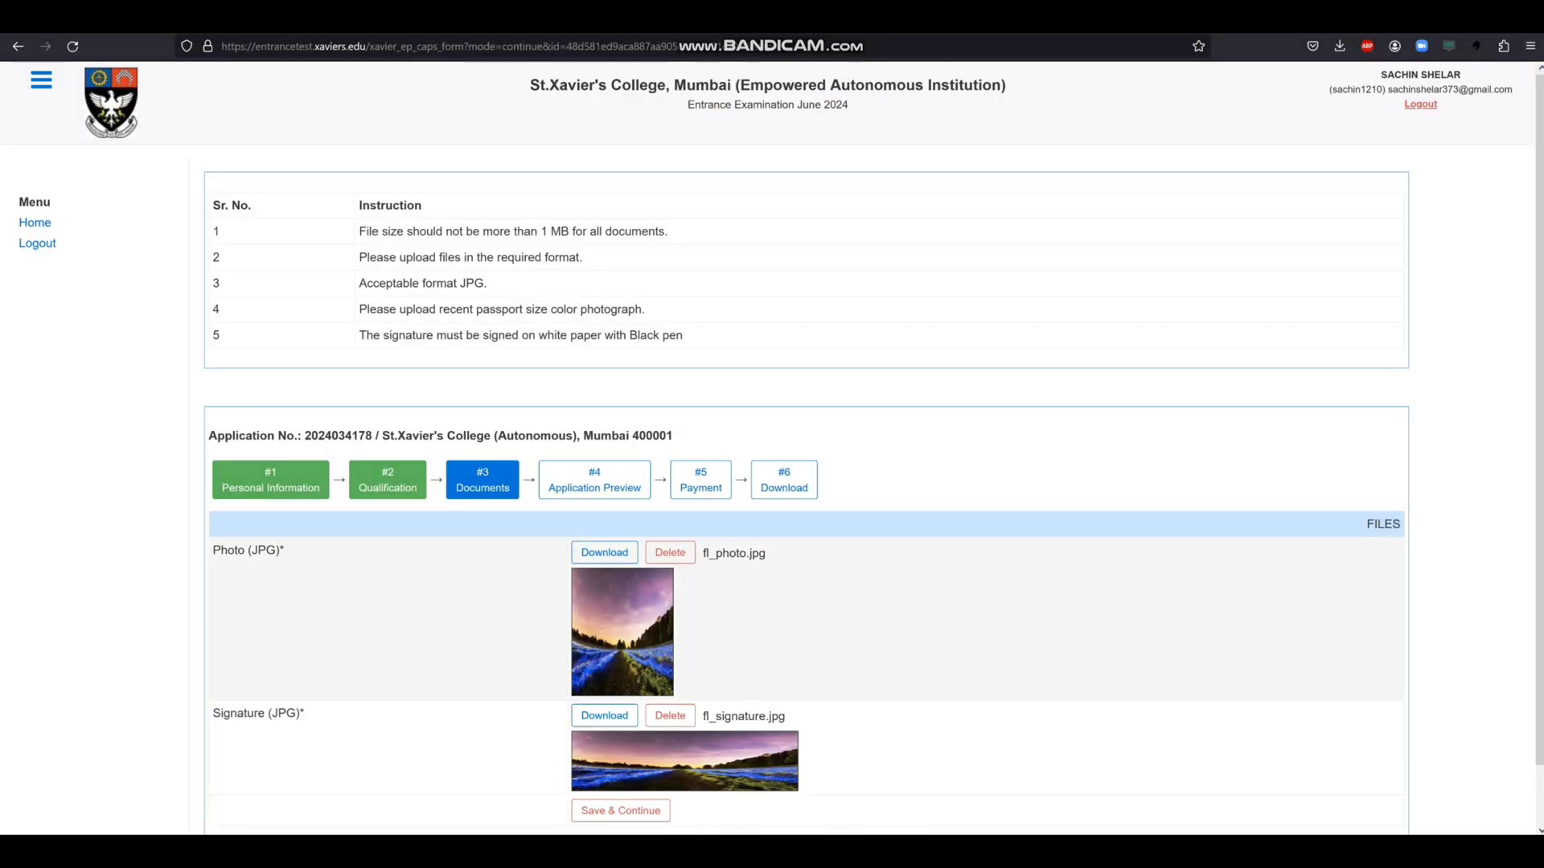
pyautogui.scroll(-1, 620, 804)
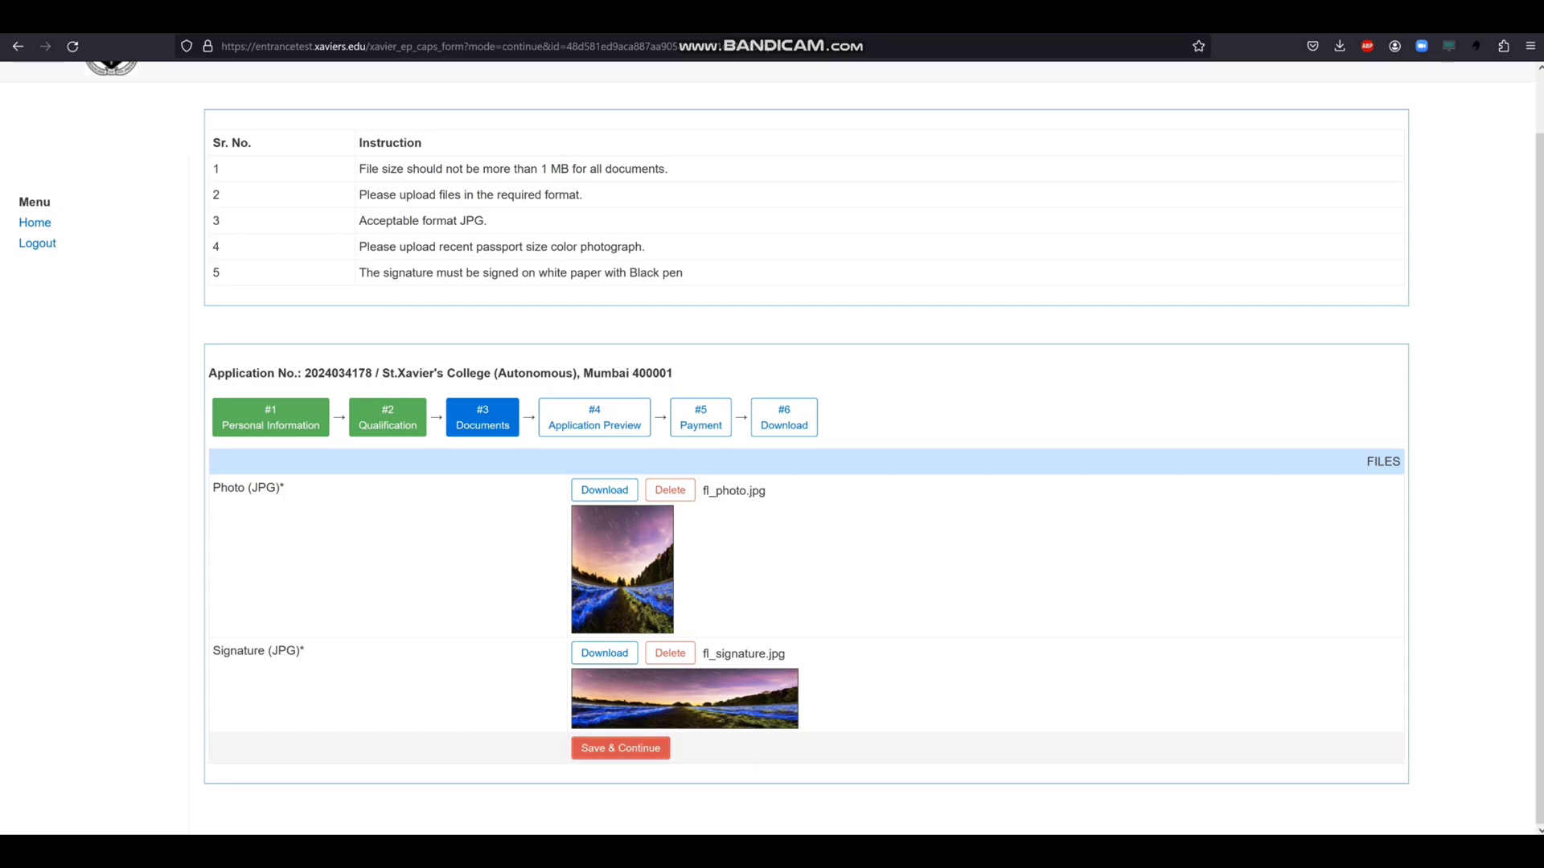
pyautogui.click(620, 748)
# Scroll through the Application Preview and confirm it to reach the Payment step
pyautogui.scroll(-2, 804, 336)
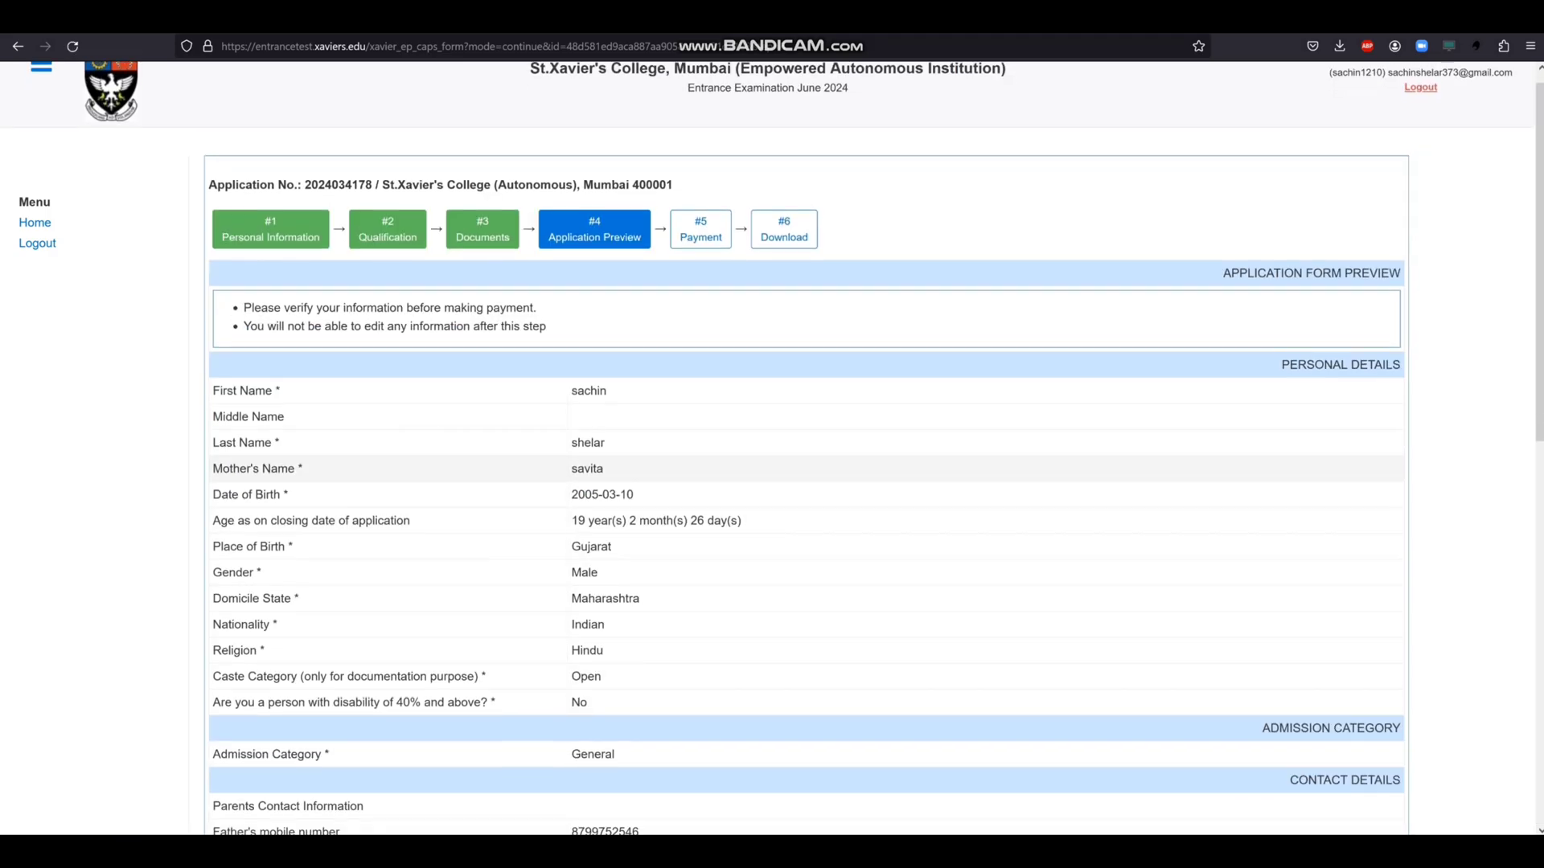
pyautogui.scroll(2, 804, 336)
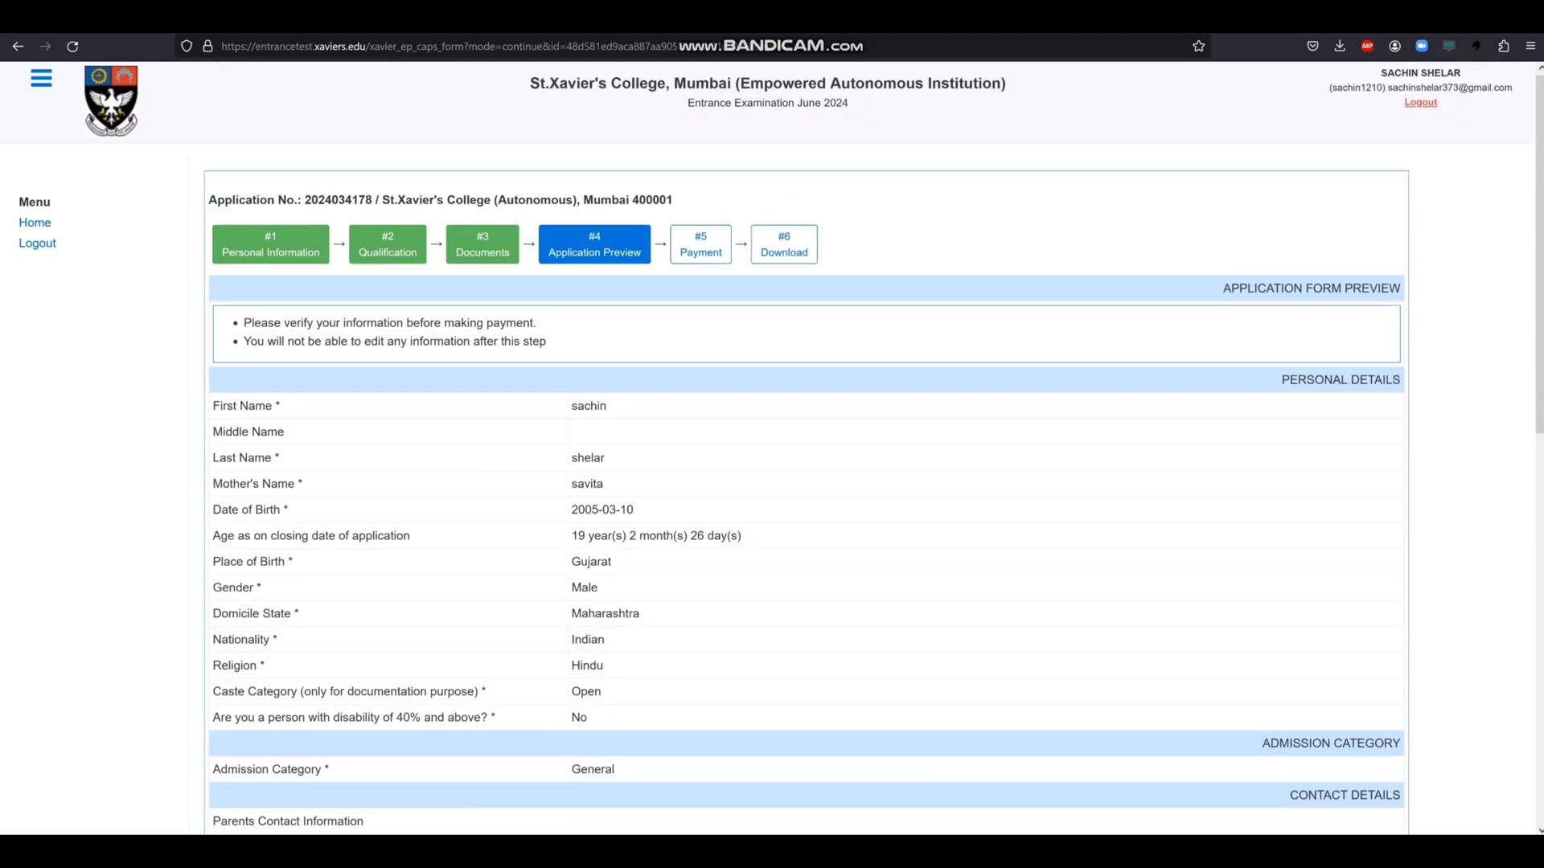
pyautogui.scroll(-5, 804, 450)
pyautogui.scroll(-5, 804, 450)
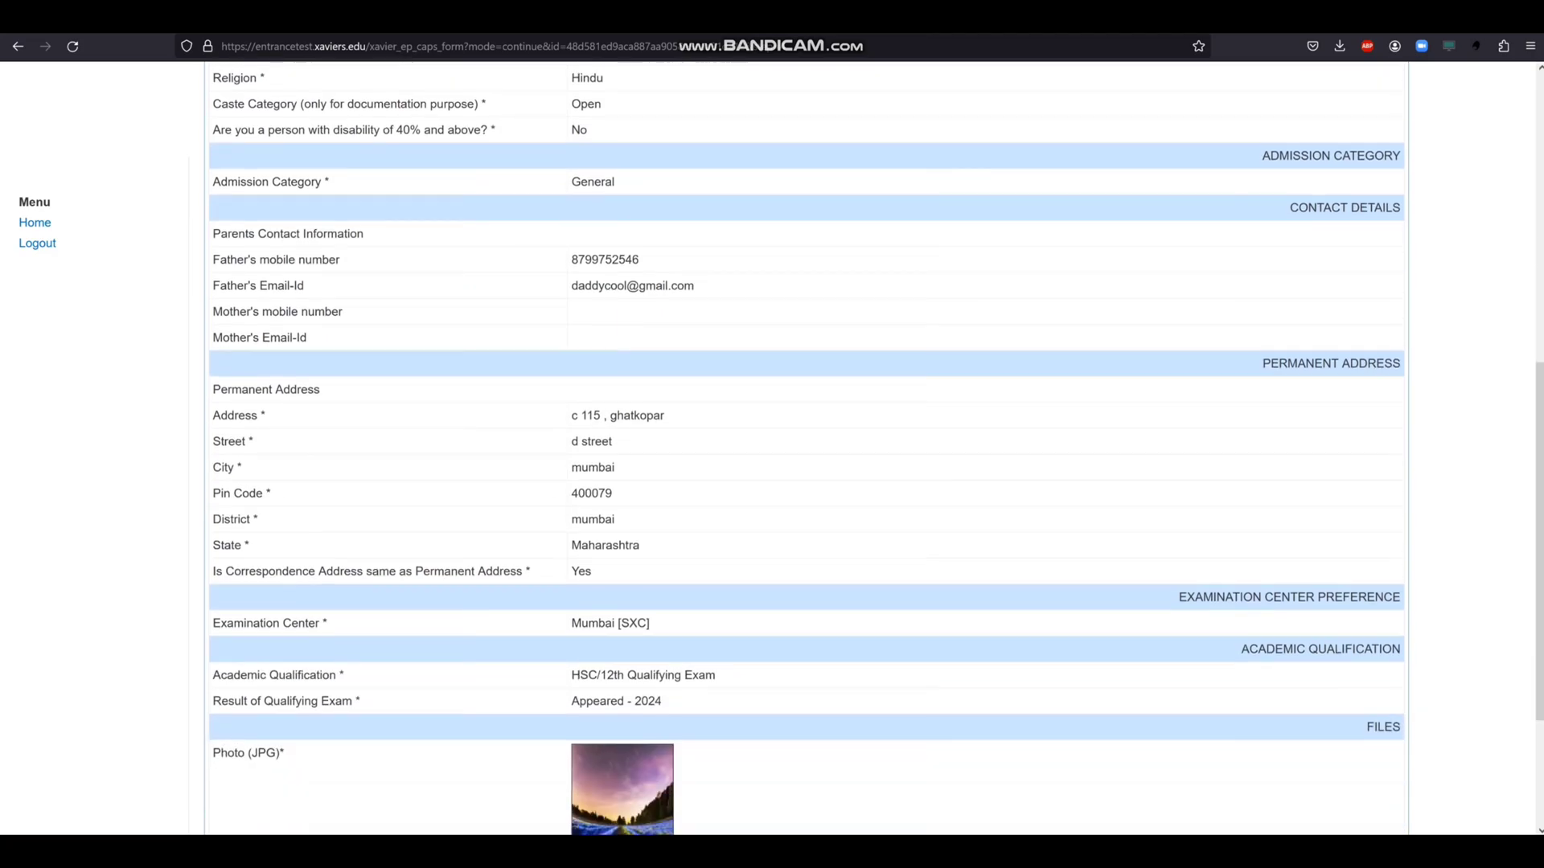
pyautogui.click(620, 748)
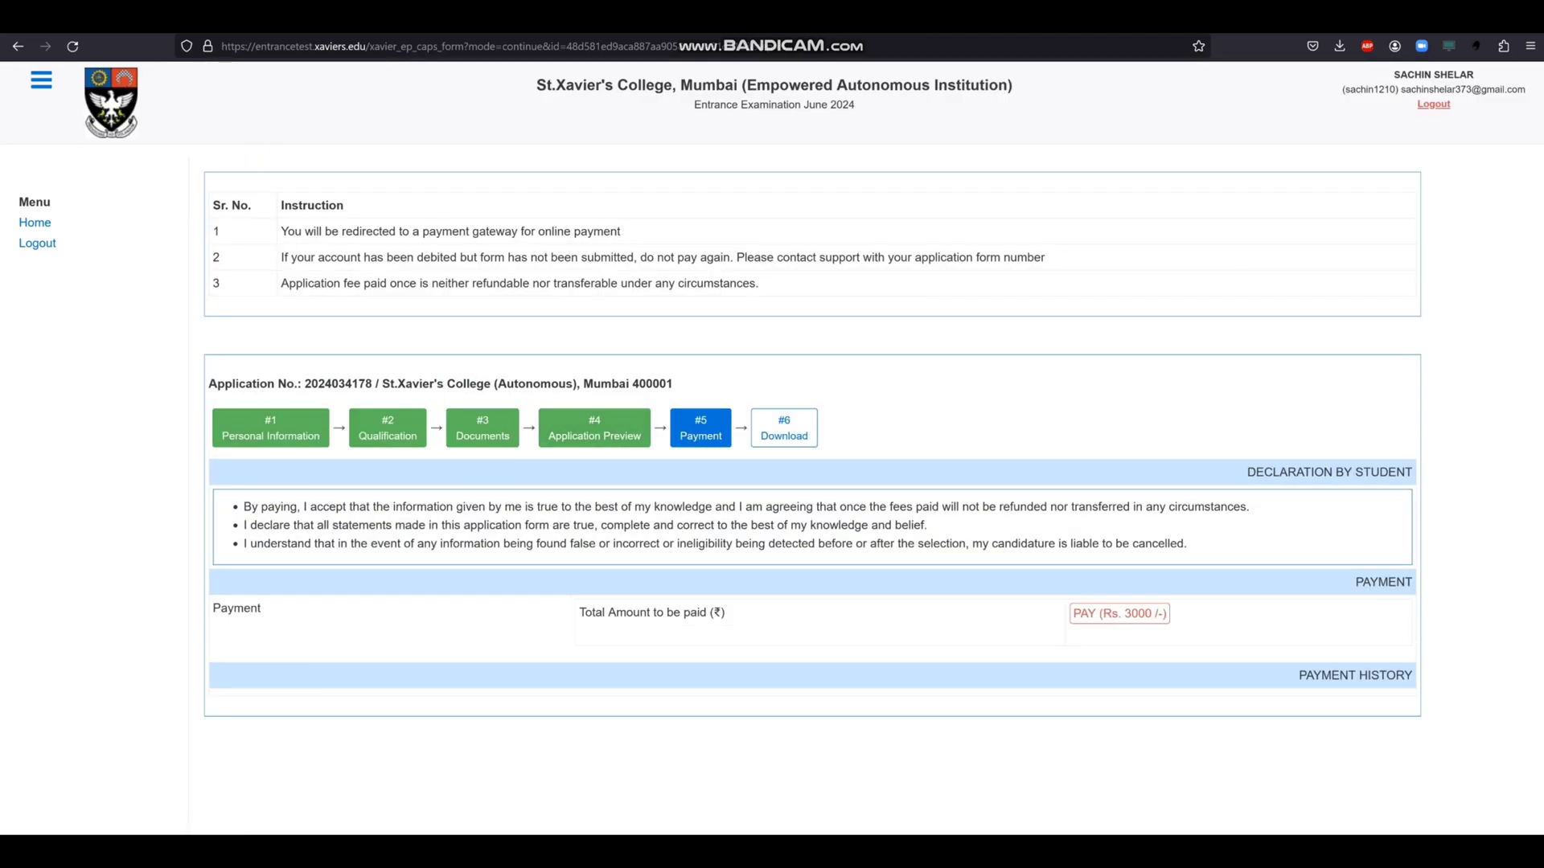
# Review the payment instructions and student declaration, then start paying the Rs. 3000 fee
pyautogui.moveTo(281, 232); pyautogui.dragTo(759, 283)
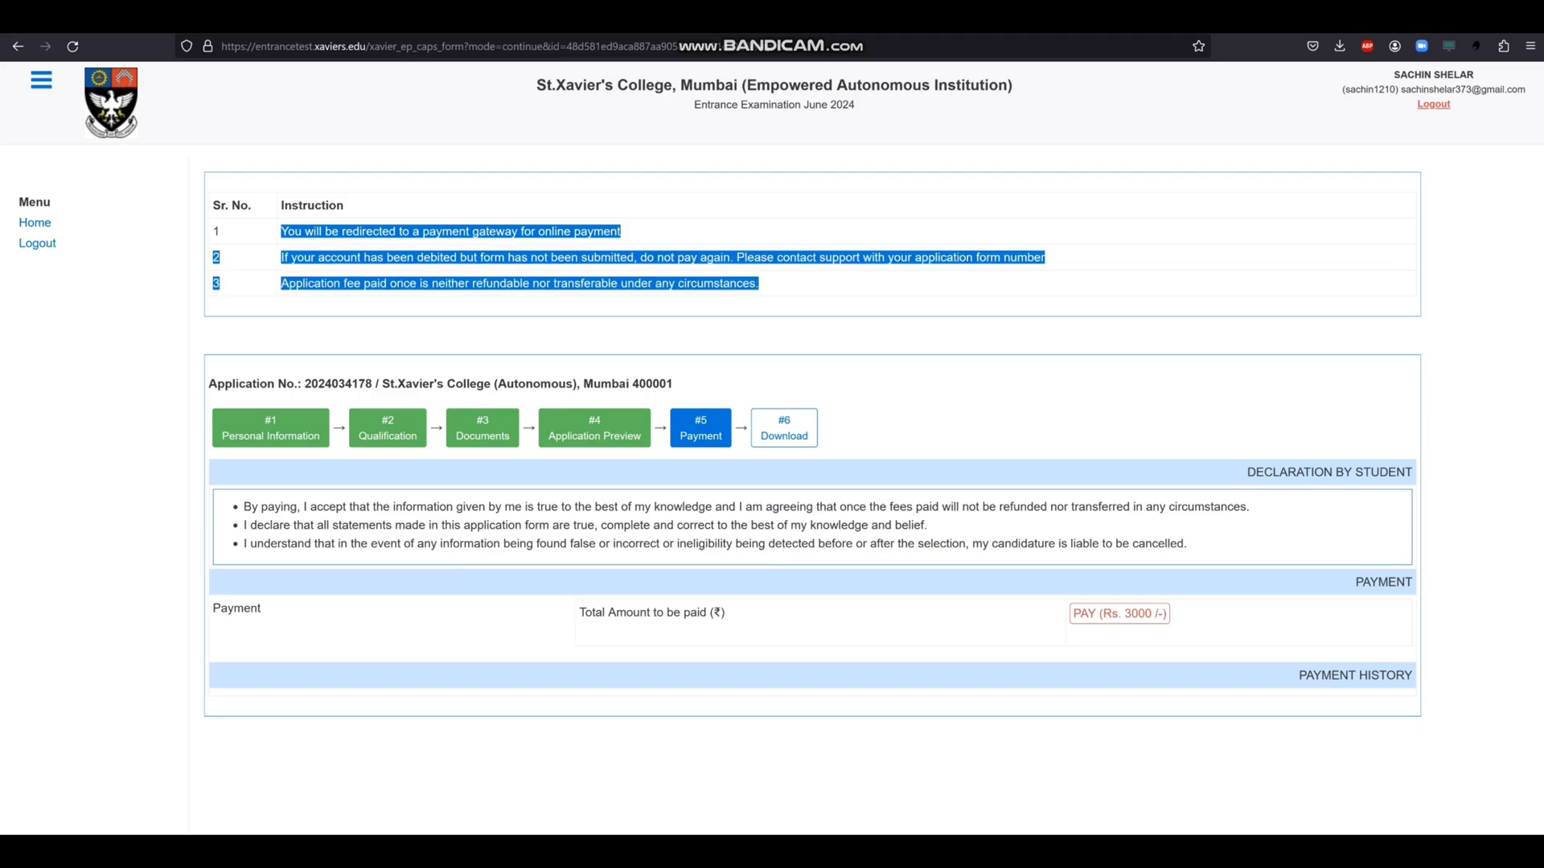
pyautogui.click(764, 291)
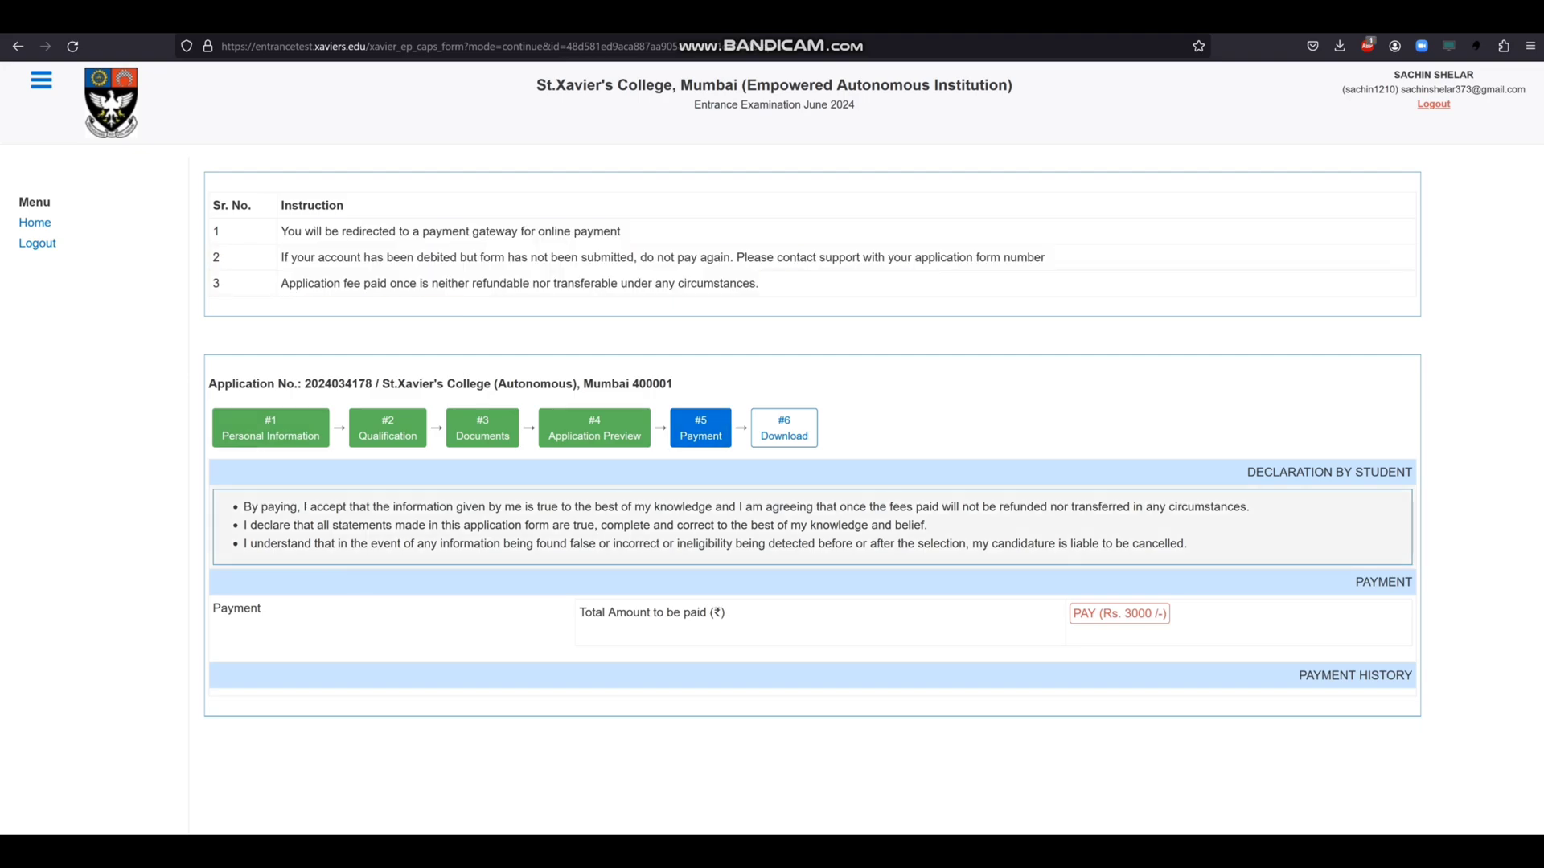
pyautogui.moveTo(243, 506); pyautogui.dragTo(1185, 543)
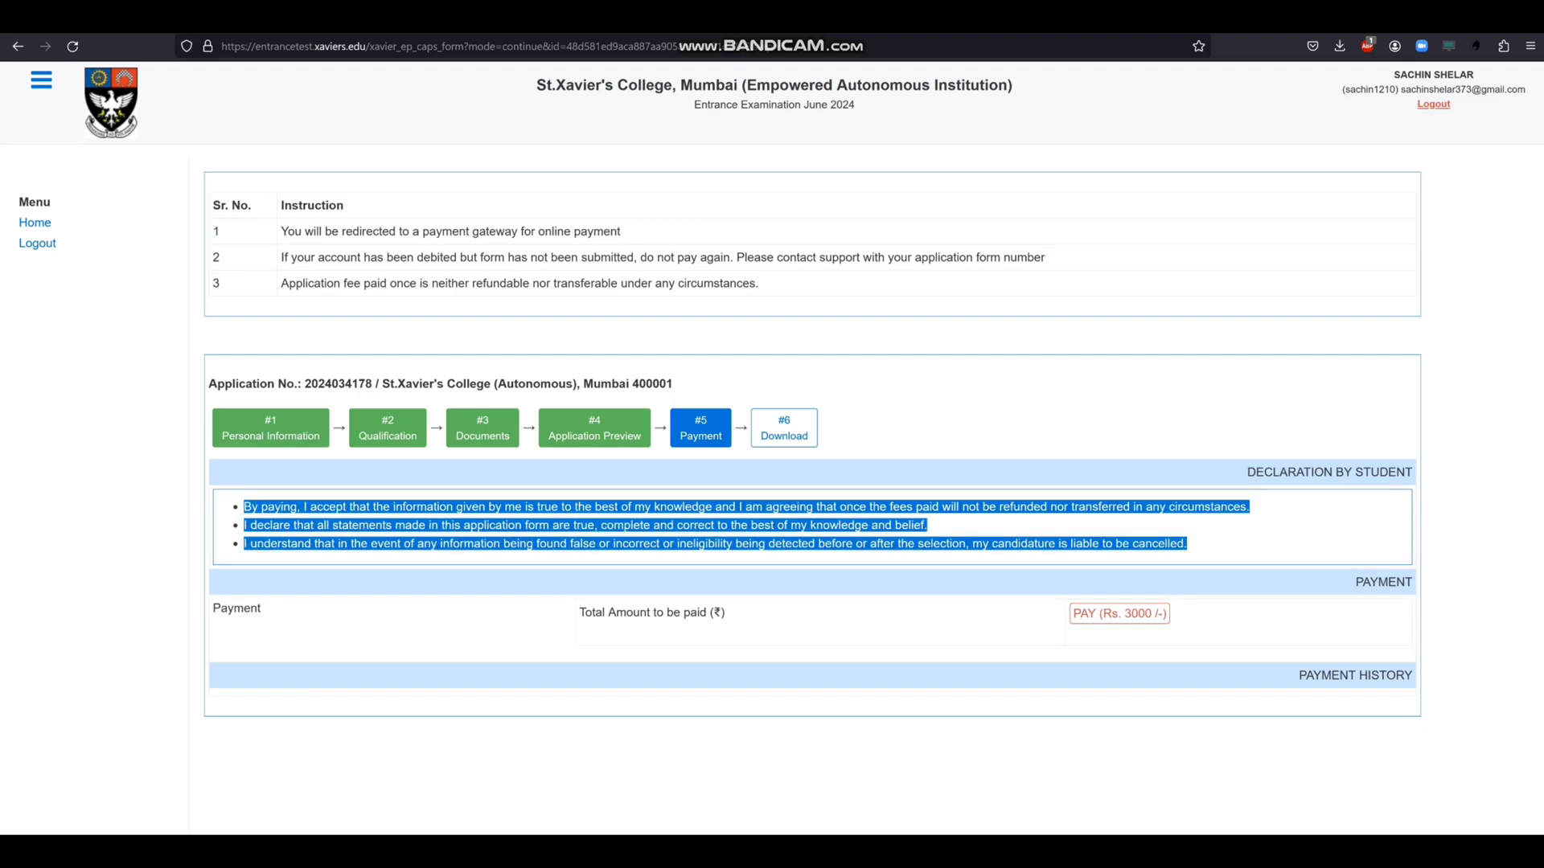
pyautogui.click(1189, 545)
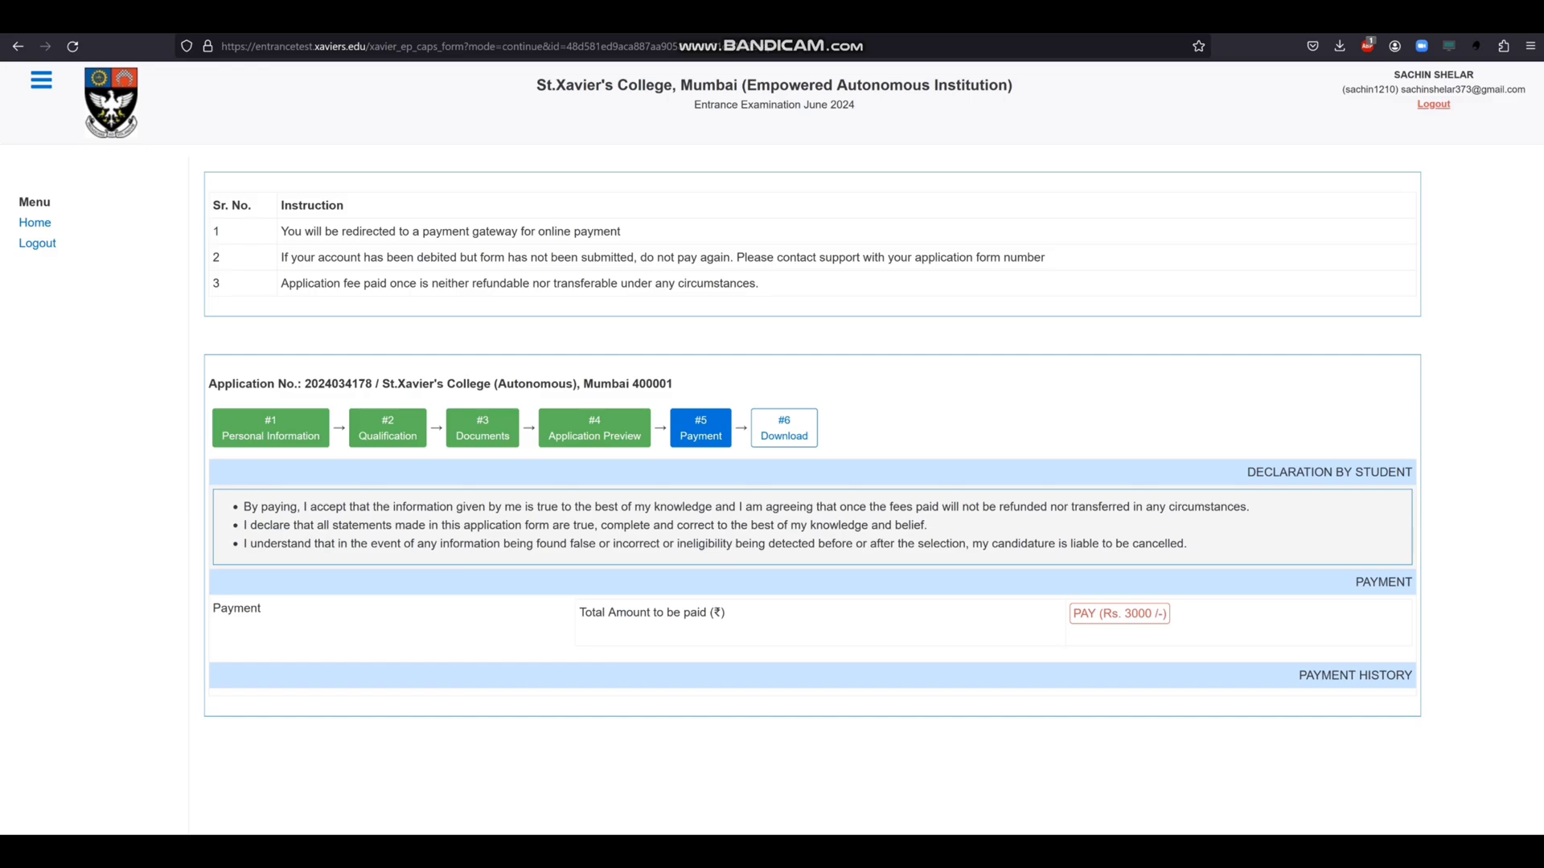
pyautogui.moveTo(662, 543); pyautogui.dragTo(1189, 545)
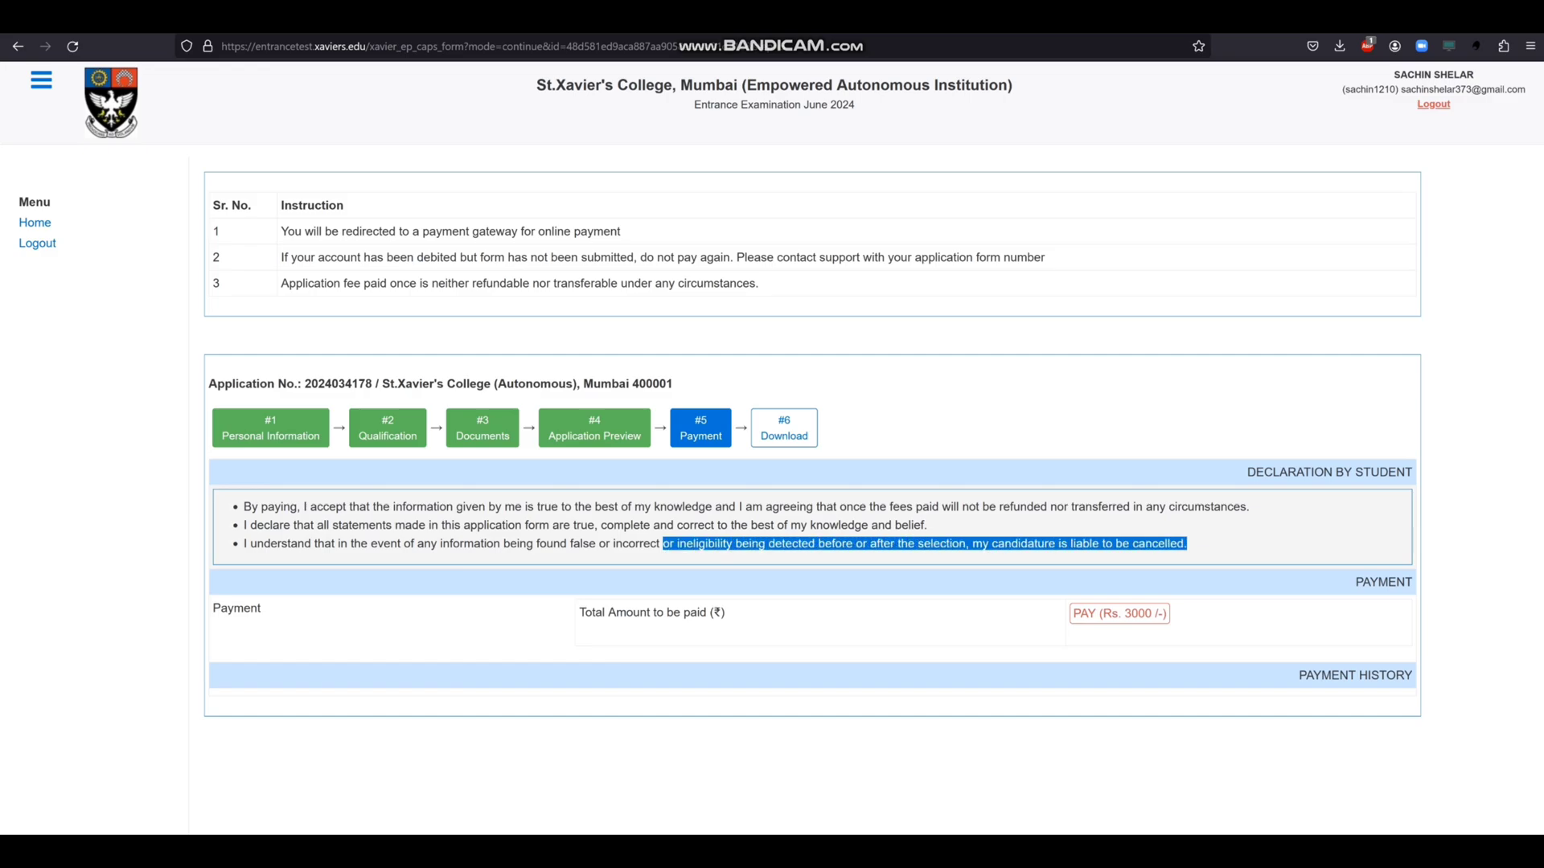
pyautogui.doubleClick(1158, 545)
pyautogui.click(1186, 545)
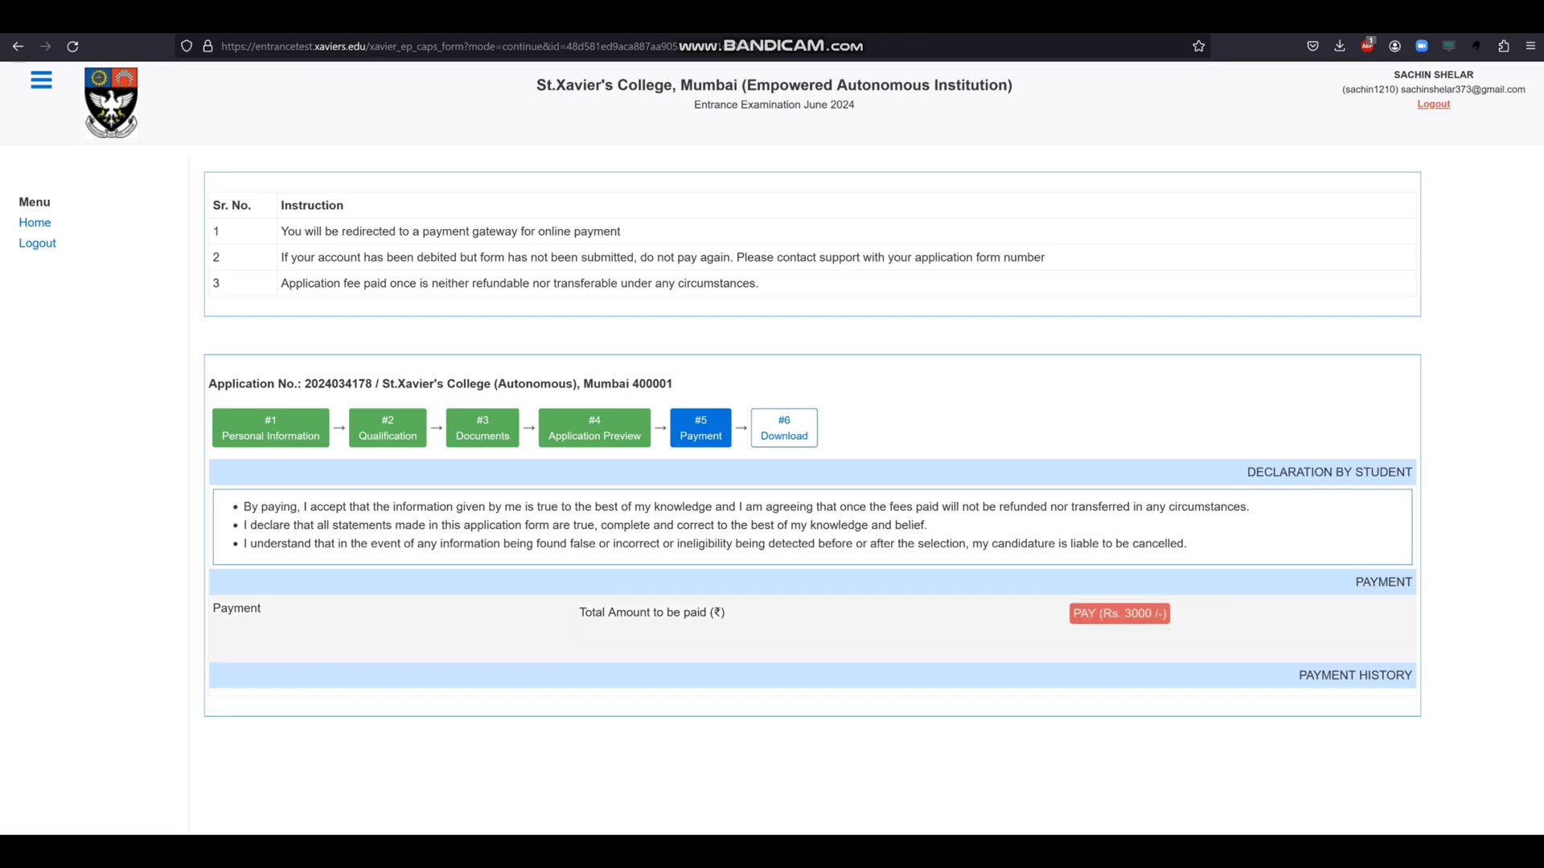
pyautogui.click(1120, 613)
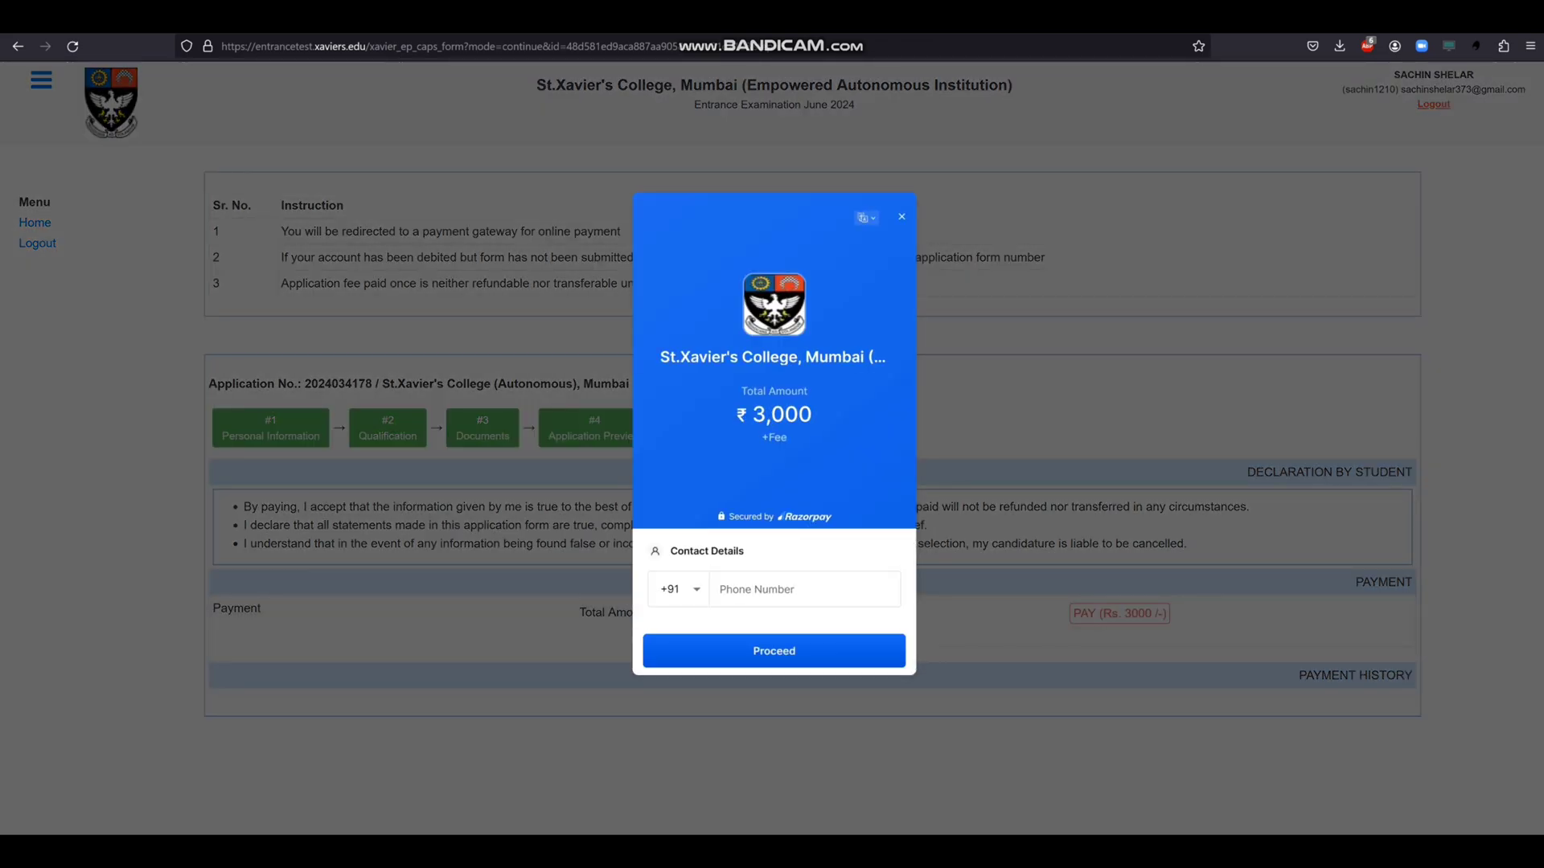
# In Razorpay, add a contact phone number, choose UPI / QR, and show the ₹3,070.80 QR code
pyautogui.click(804, 589)
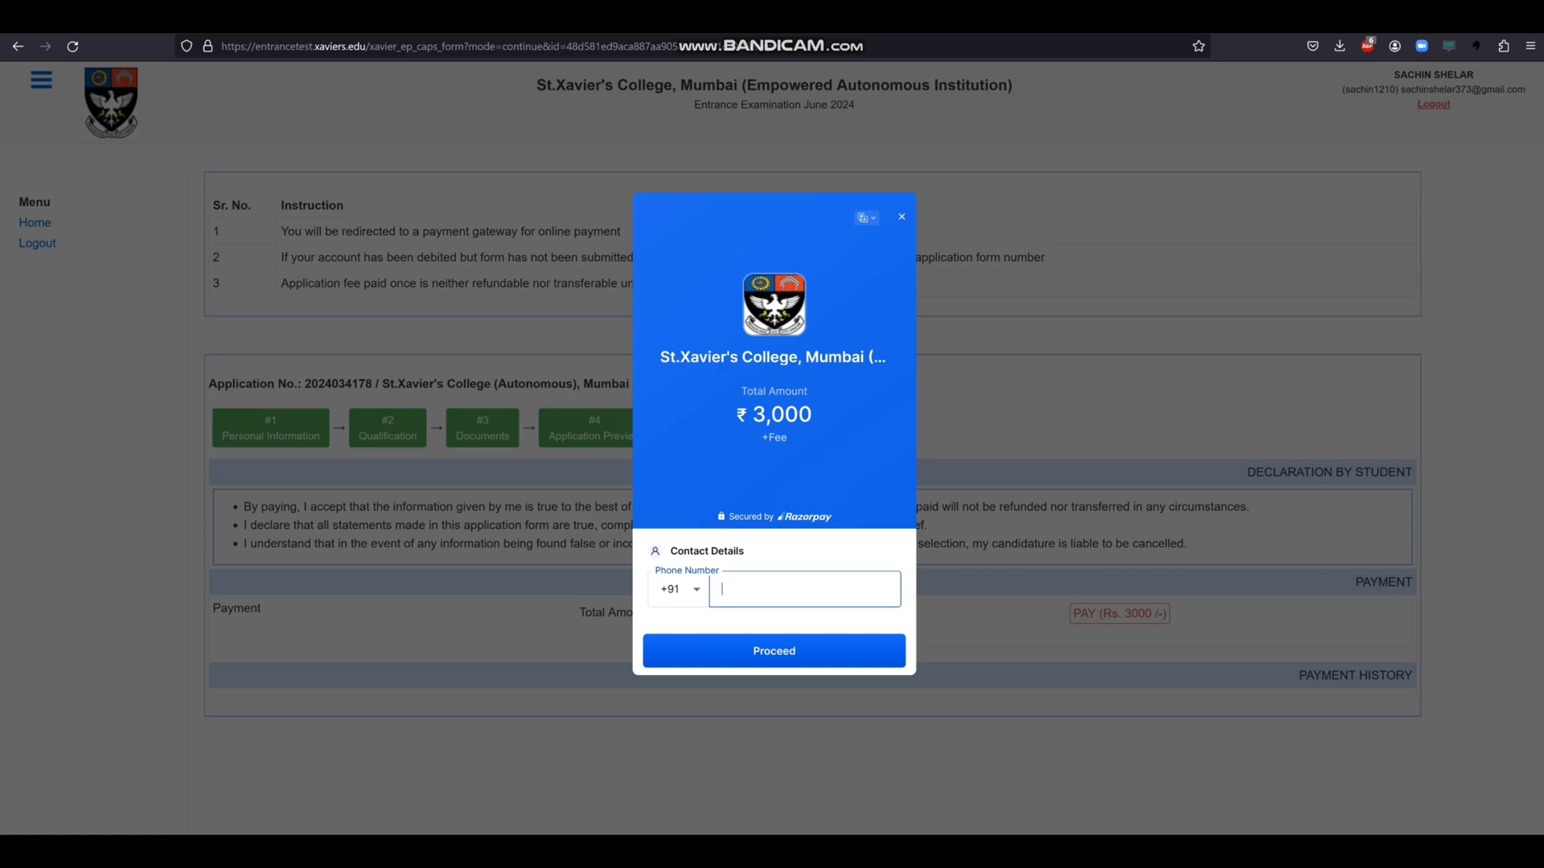
pyautogui.scroll(-1, 772, 470)
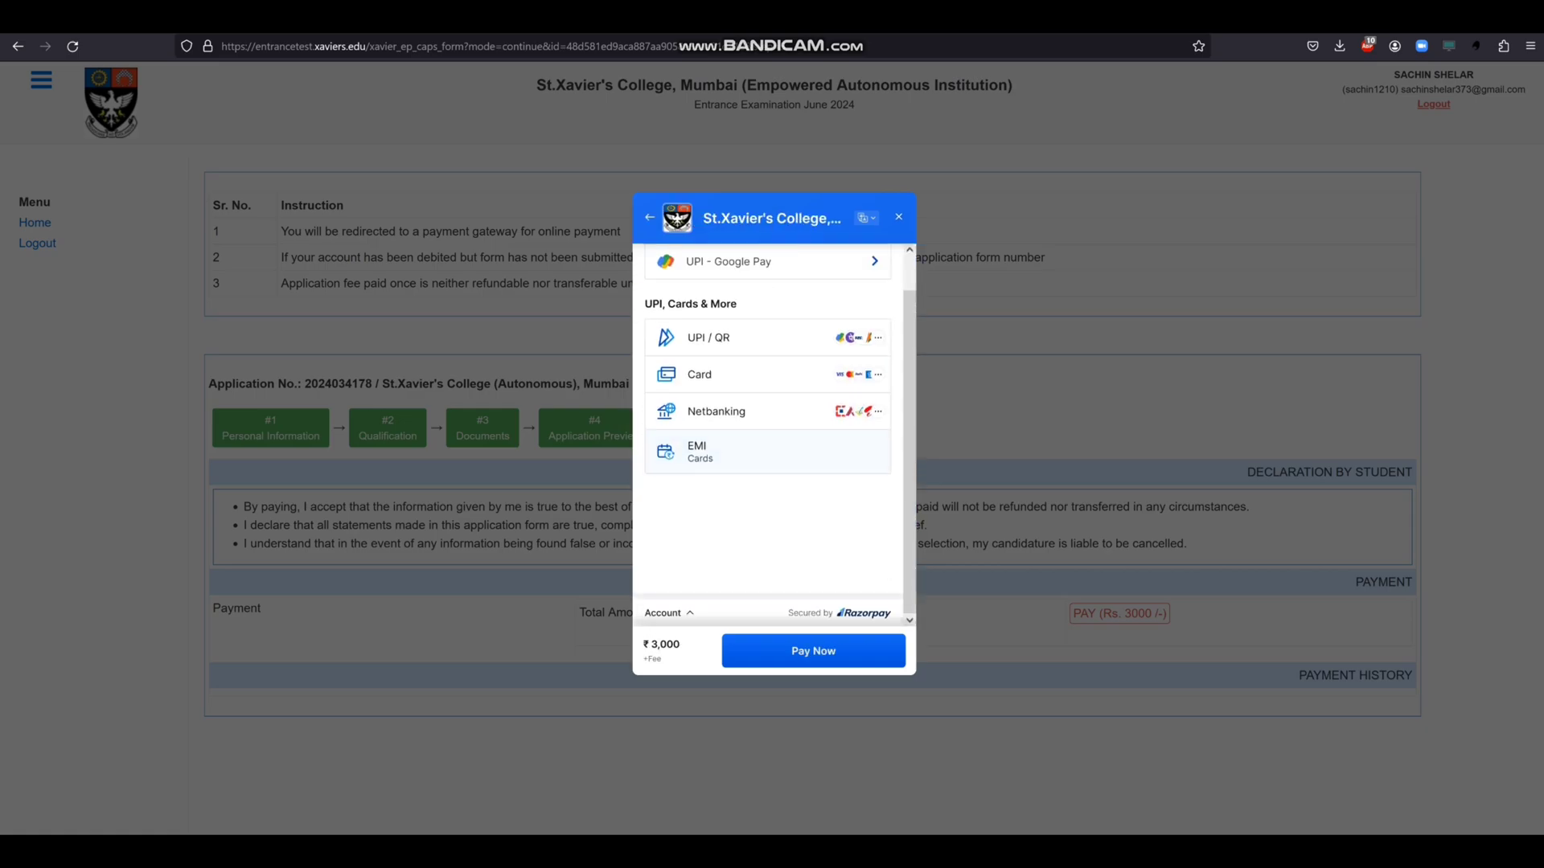
pyautogui.scroll(1, 772, 470)
pyautogui.click(767, 297)
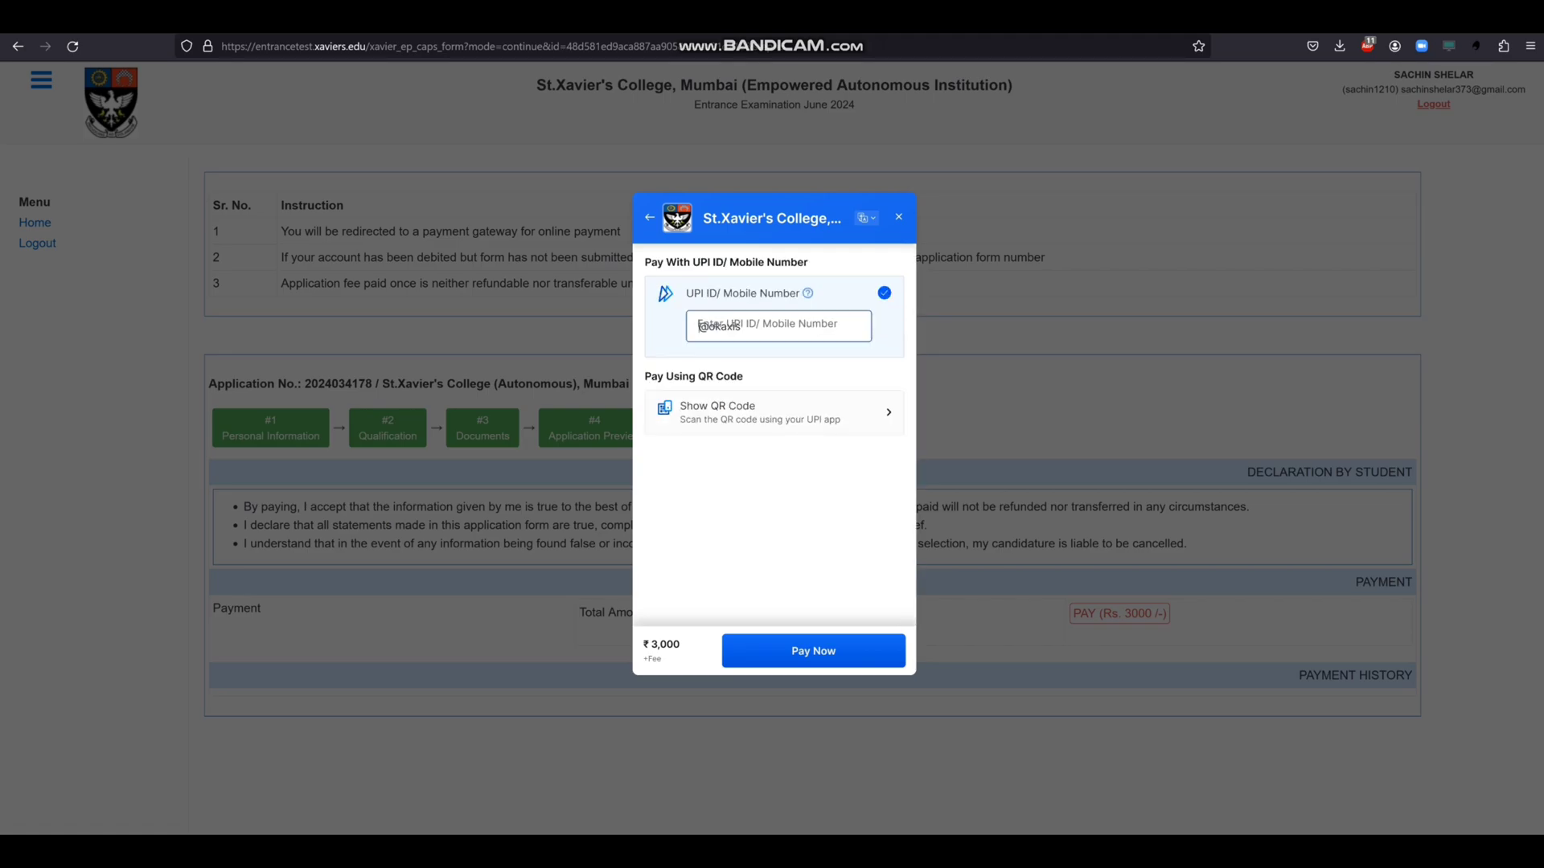
pyautogui.click(772, 410)
pyautogui.click(773, 426)
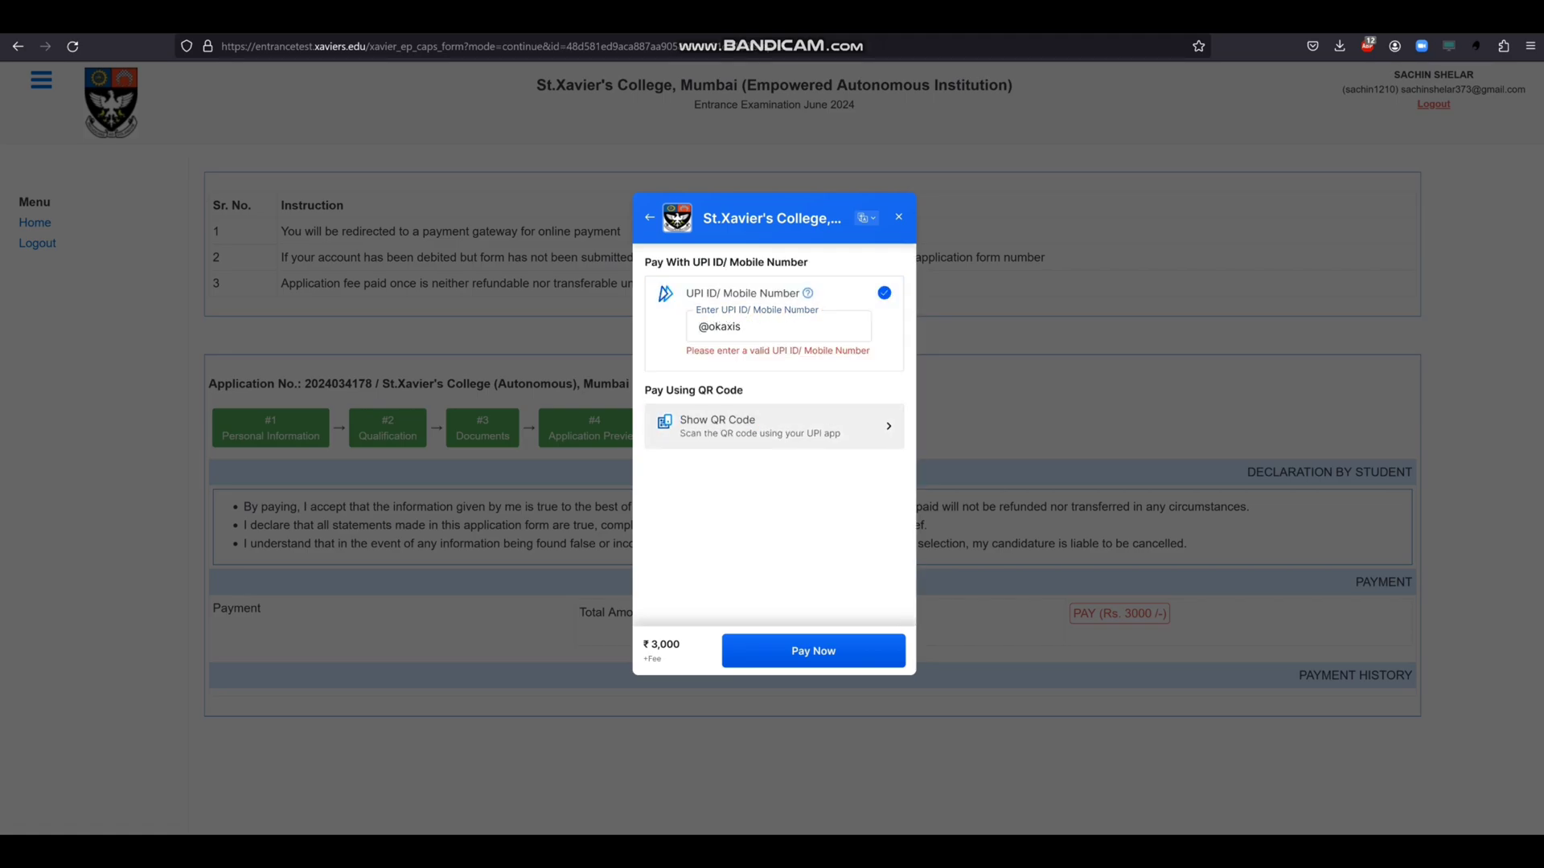
pyautogui.click(775, 520)
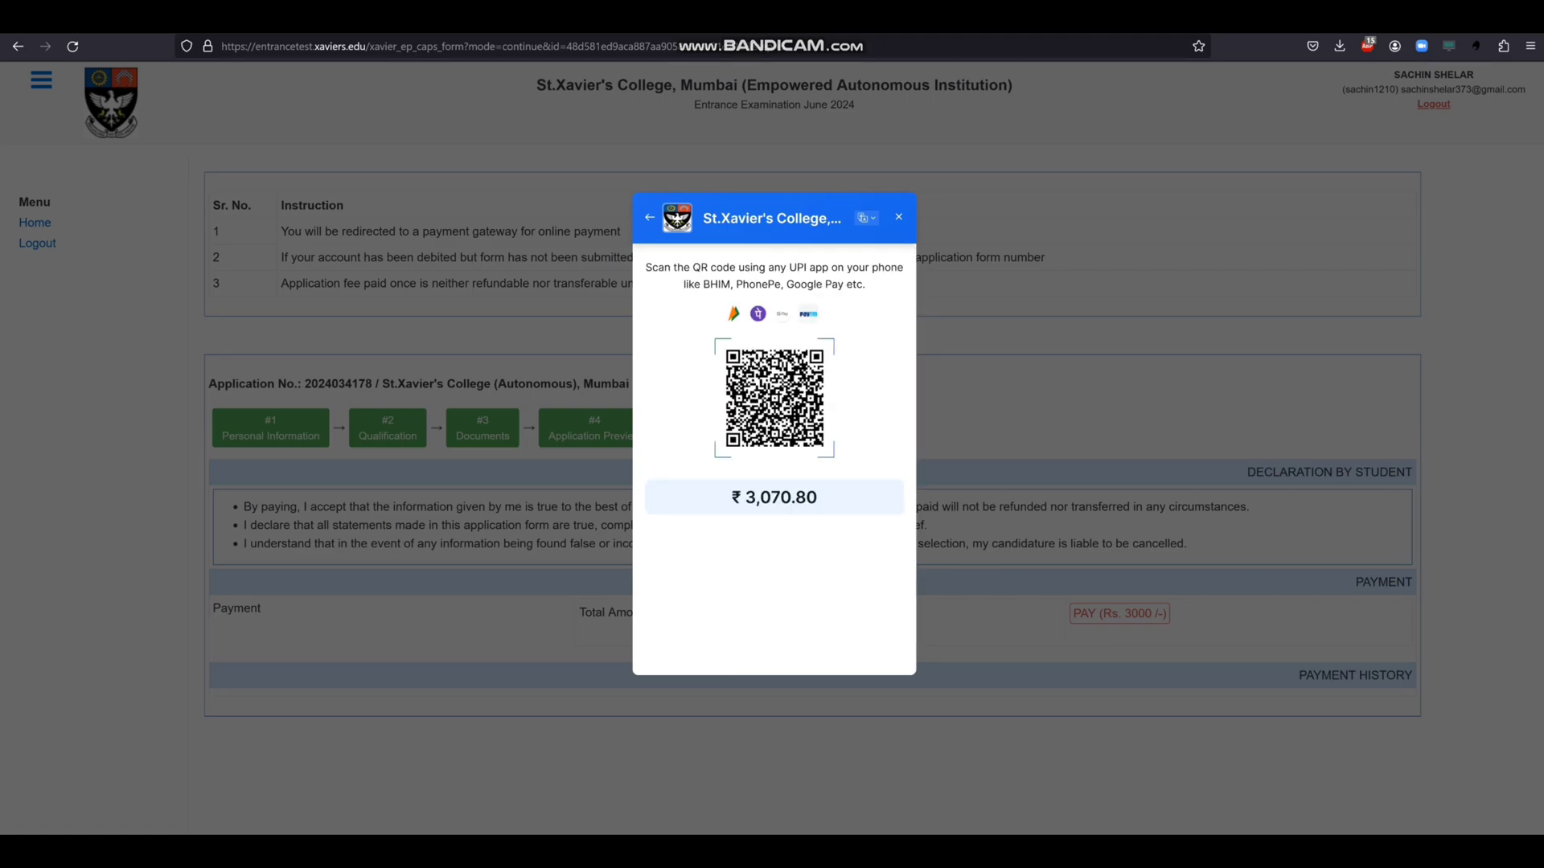